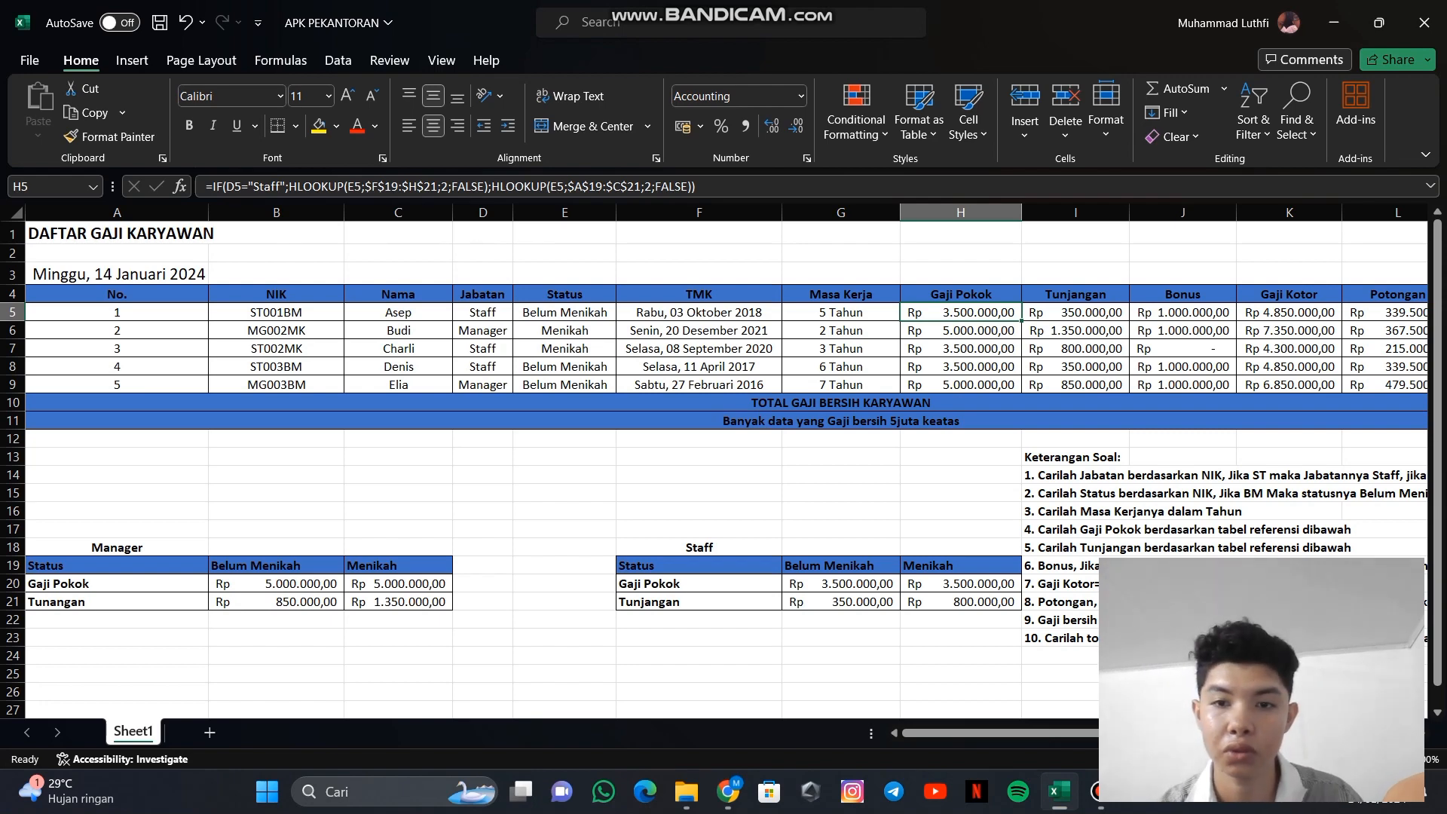
Review the employee salary table across all columns, together with the Keterangan Soal instructions beneath it
{"action": "scroll", "coordinate": [725, 453], "scroll_direction": "right", "scroll_amount": 5}
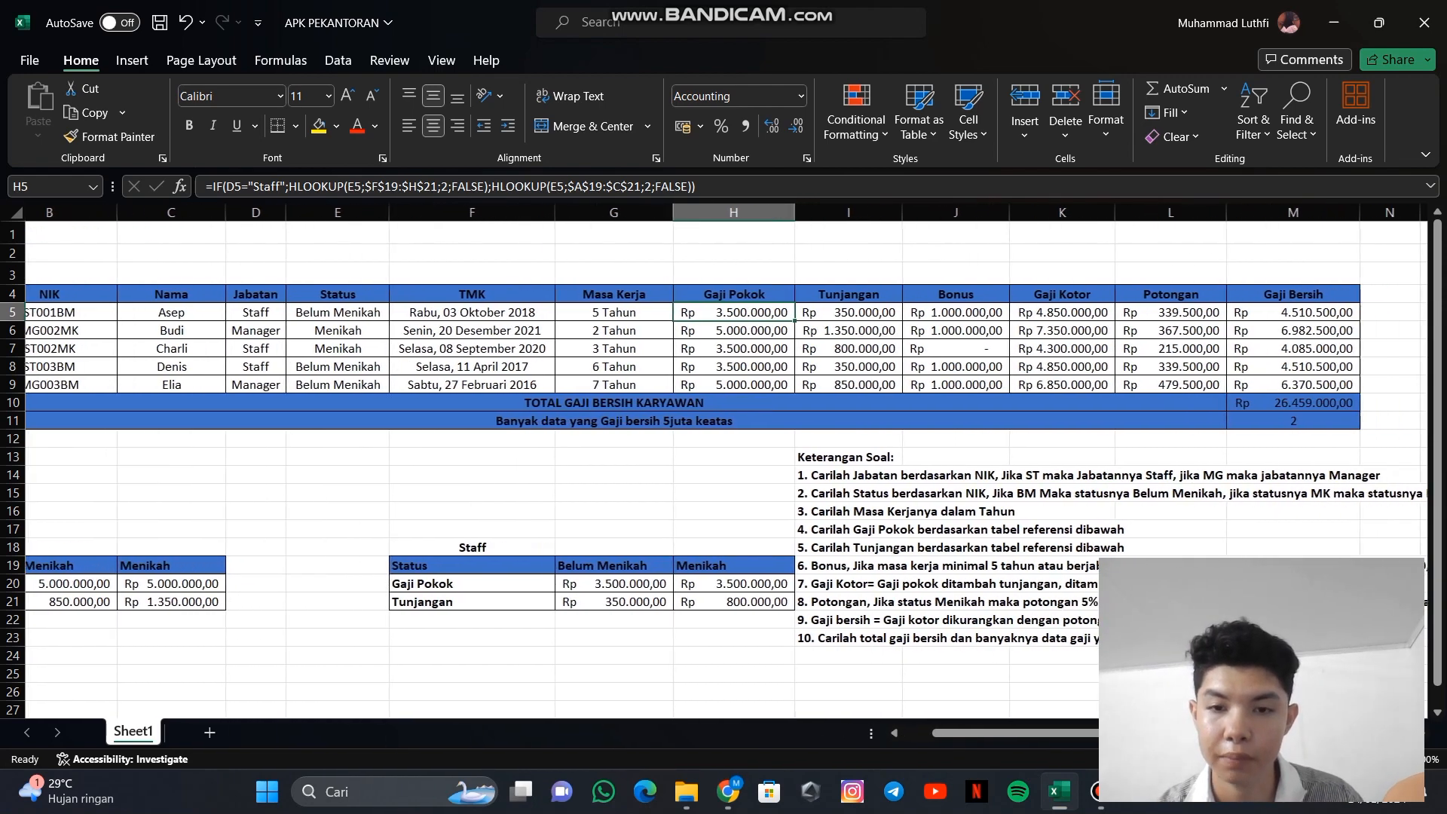
{"action": "scroll", "coordinate": [577, 461], "scroll_direction": "right", "scroll_amount": 2}
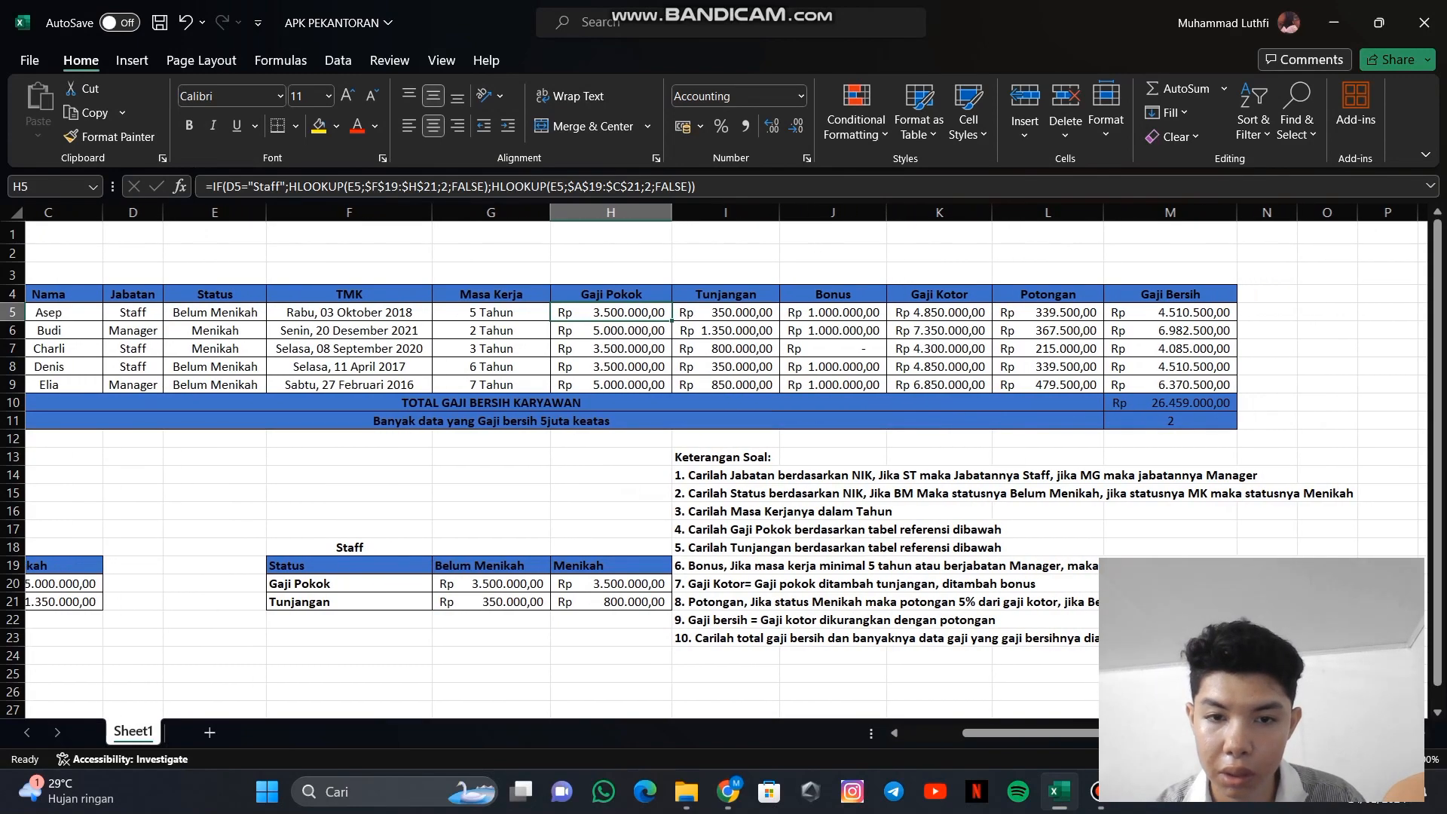
{"action": "scroll", "coordinate": [578, 461], "scroll_direction": "right", "scroll_amount": 2}
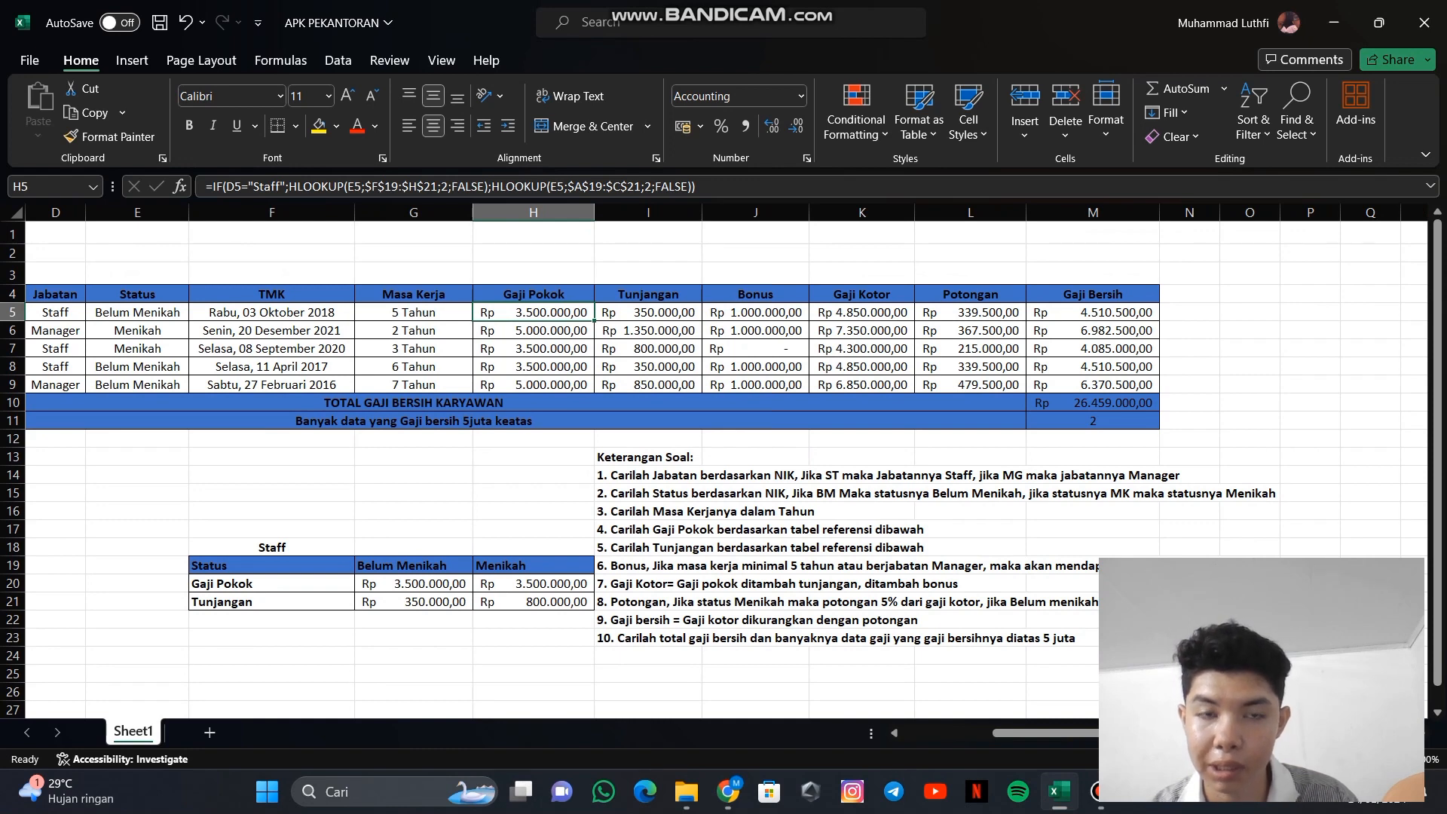
{"action": "scroll", "coordinate": [725, 461], "scroll_direction": "left", "scroll_amount": 2}
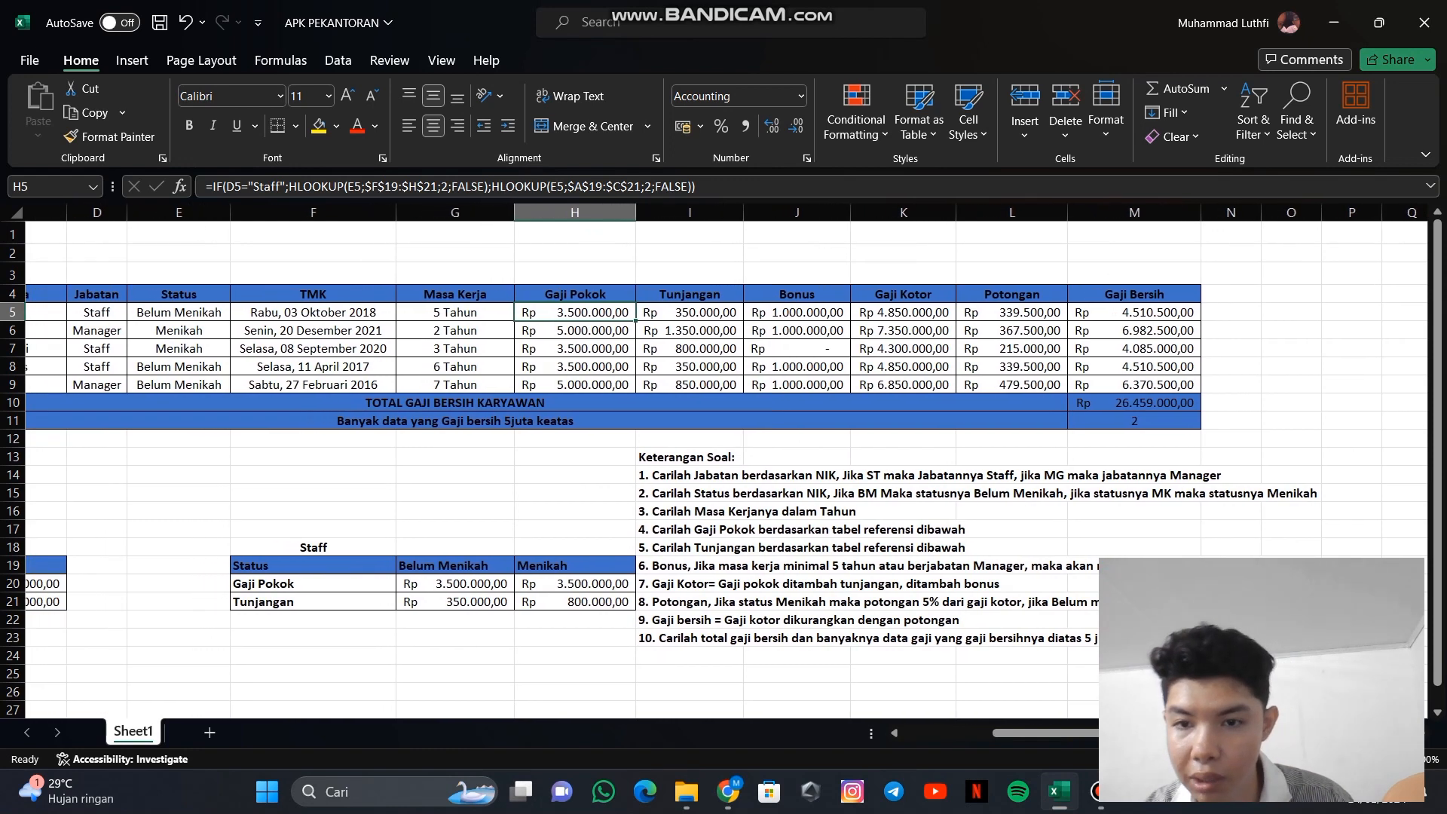
{"action": "scroll", "coordinate": [728, 460], "scroll_direction": "left", "scroll_amount": 2}
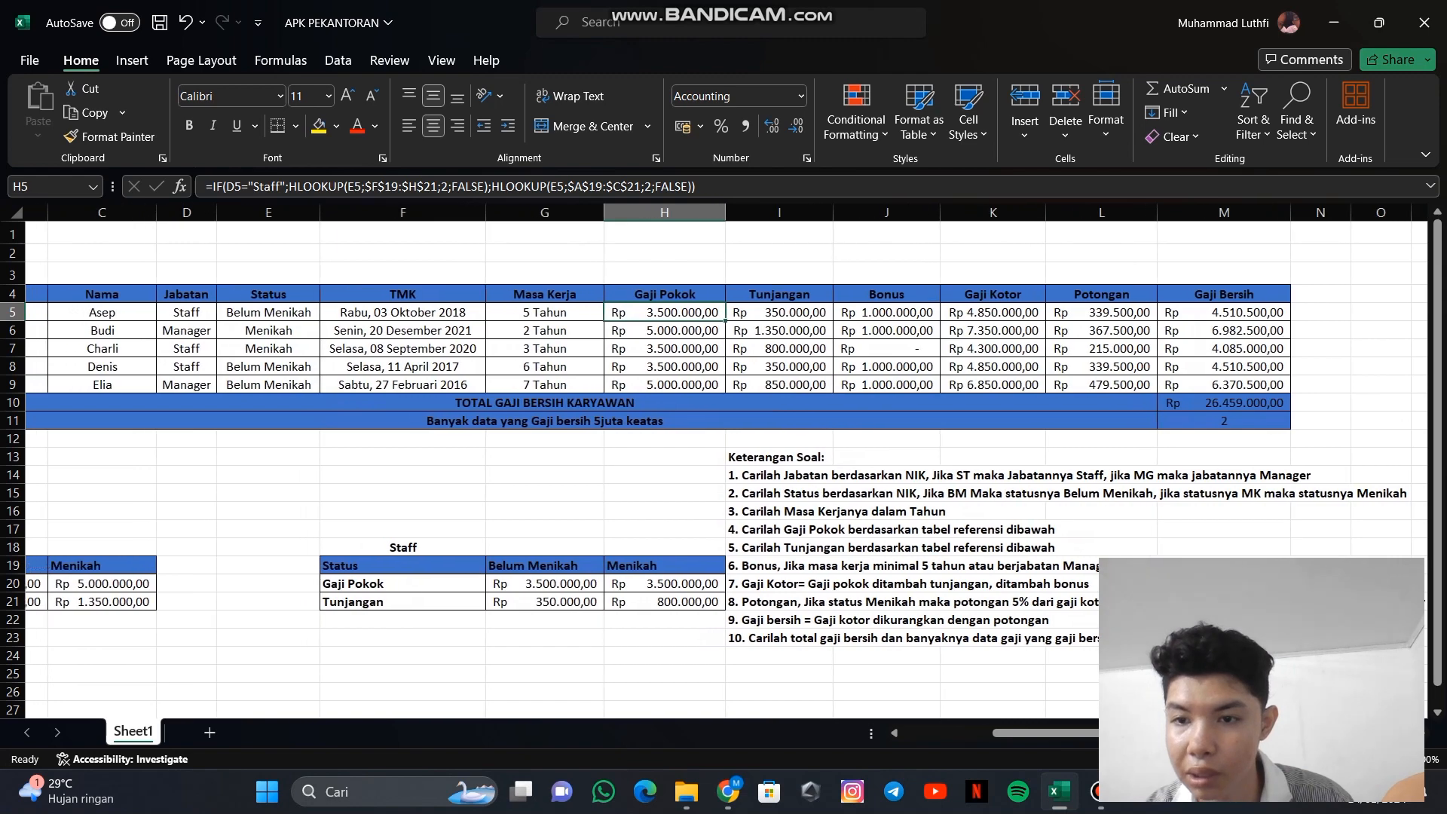
{"action": "scroll", "coordinate": [727, 461], "scroll_direction": "left", "scroll_amount": 4}
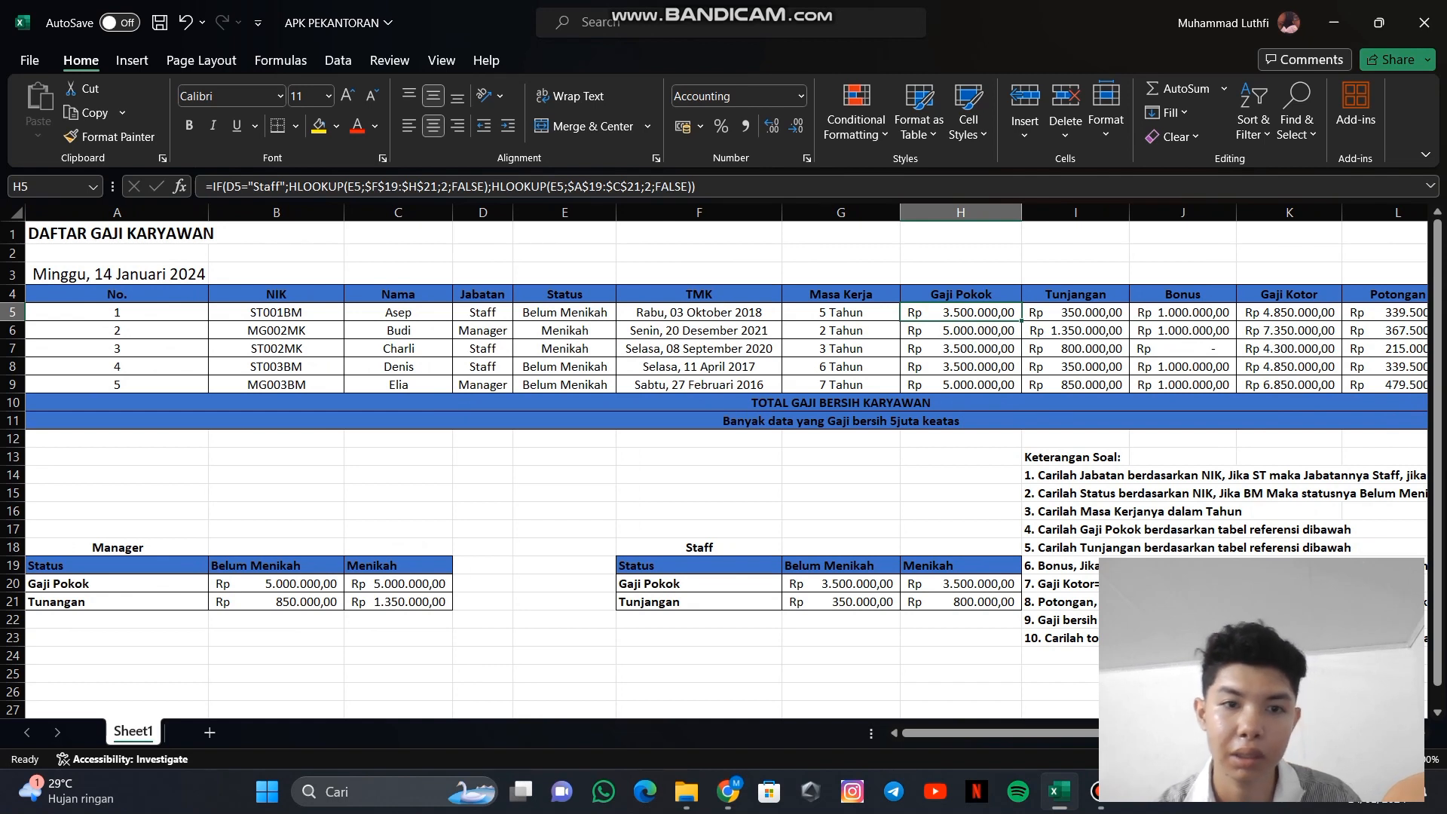
Examine the Jabatan formula in D5 and the NIK cell B5 it refers to
{"action": "left_click", "coordinate": [482, 313]}
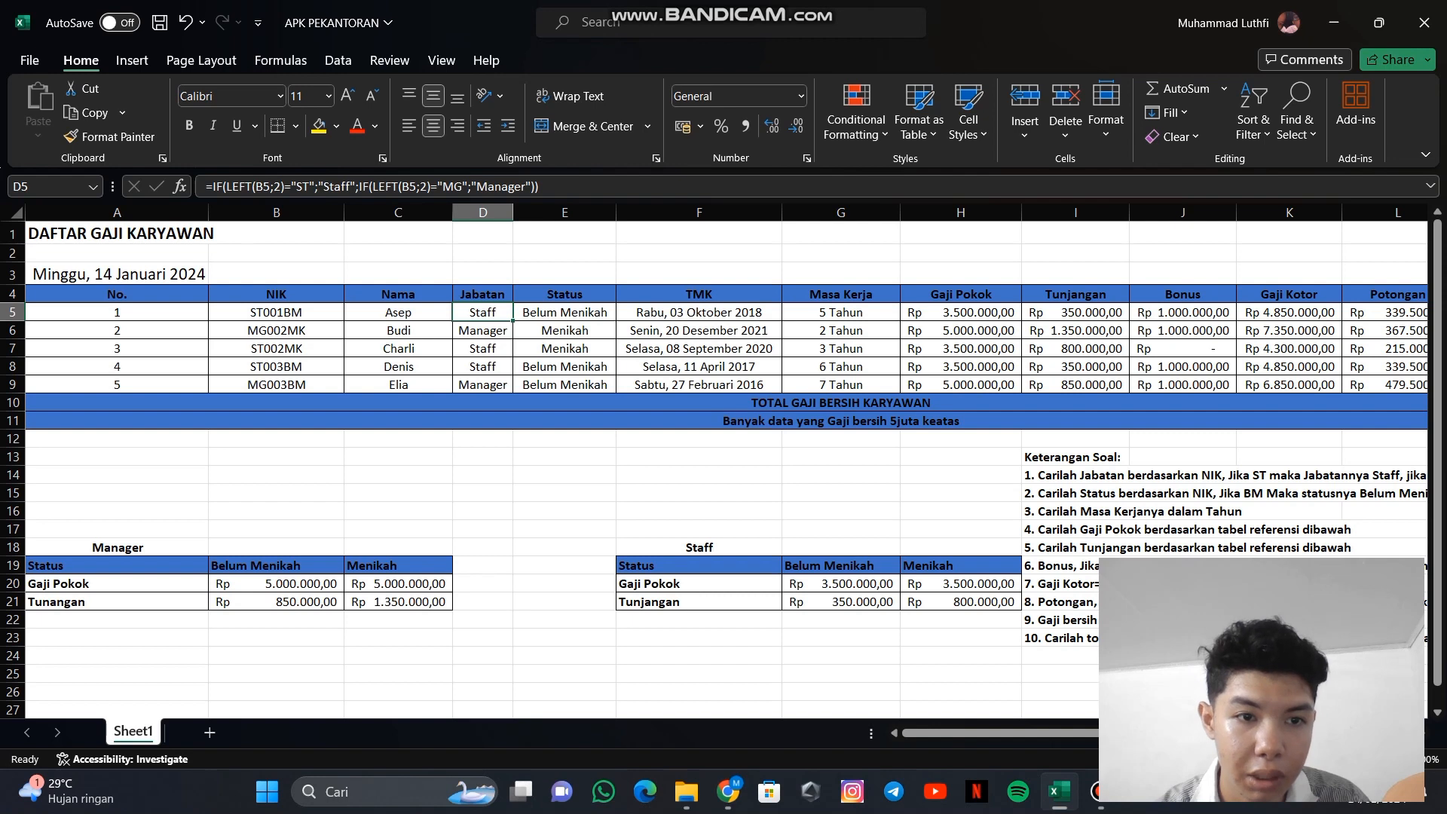
{"action": "left_click", "coordinate": [276, 312]}
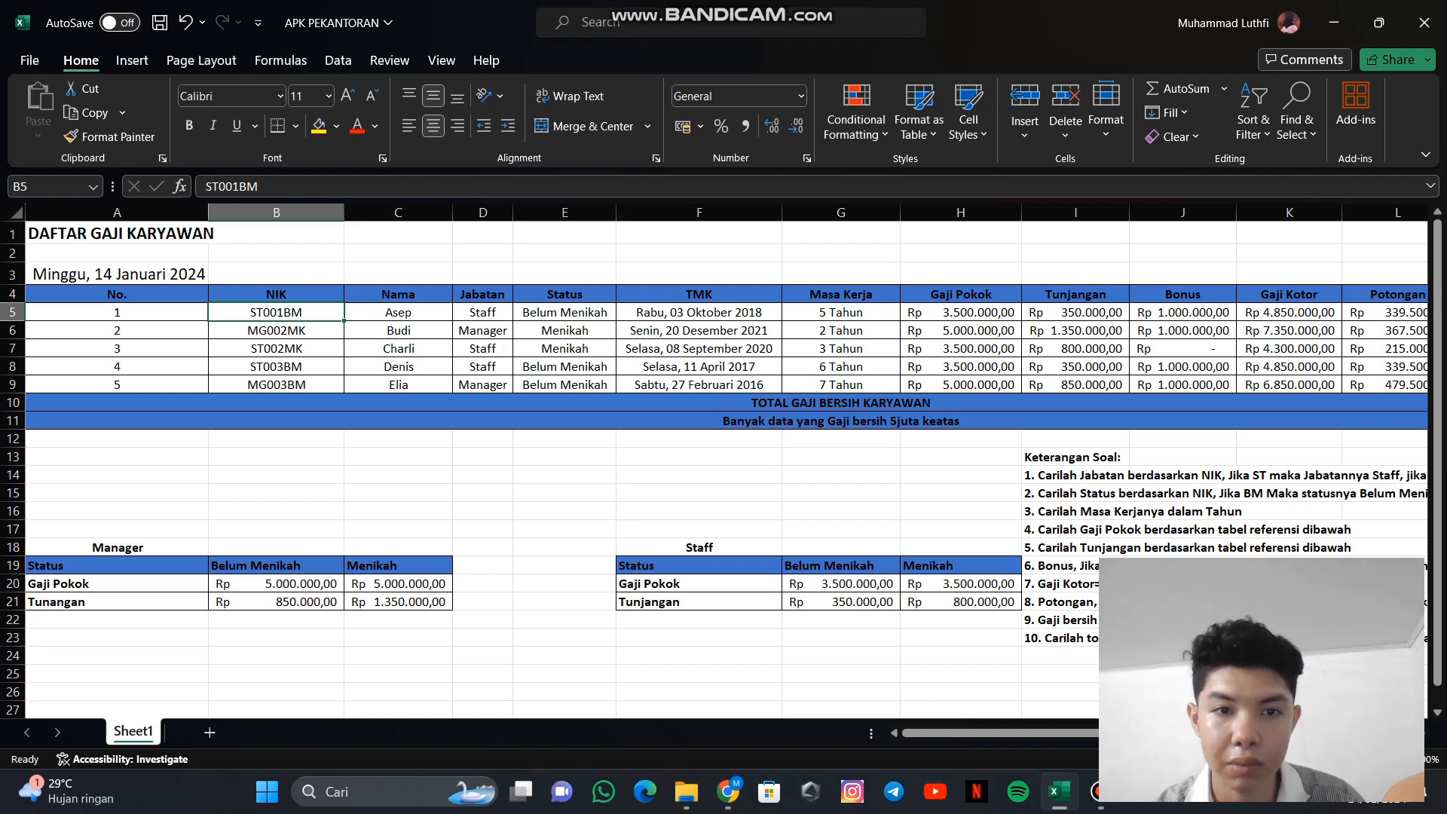
{"action": "left_click", "coordinate": [483, 312]}
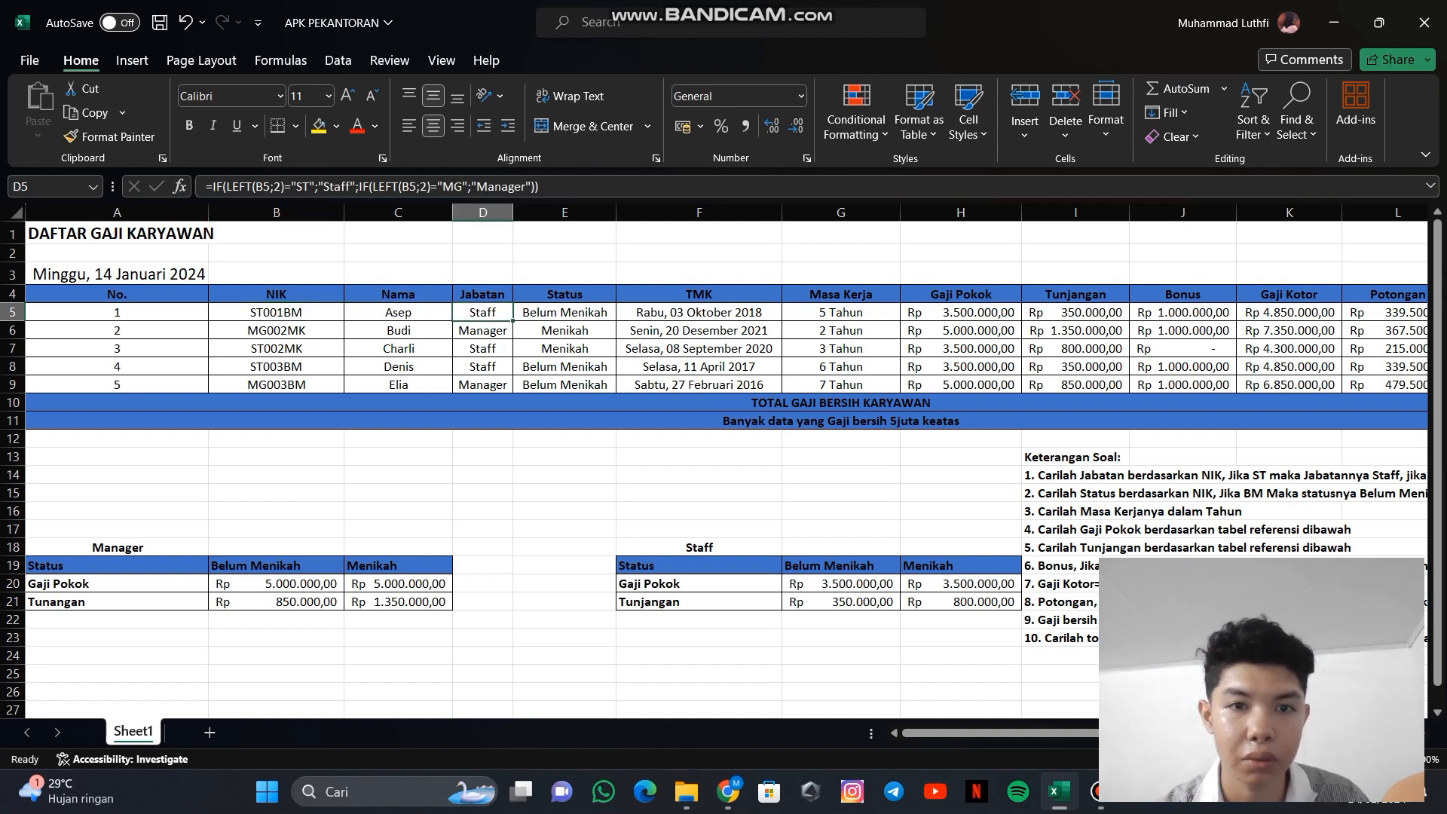
{"action": "key", "text": "F2"}
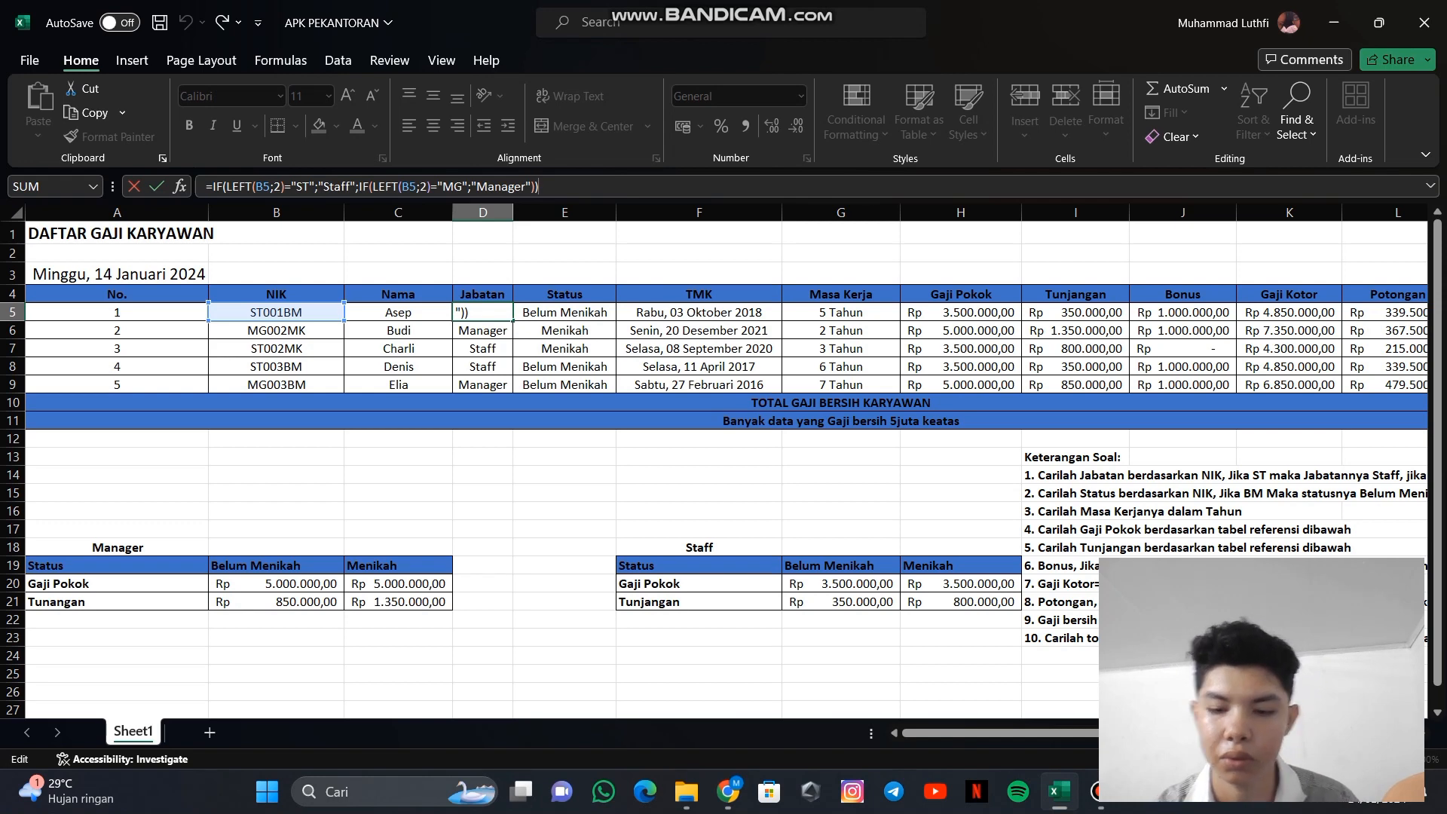
{"action": "key", "text": "Return"}
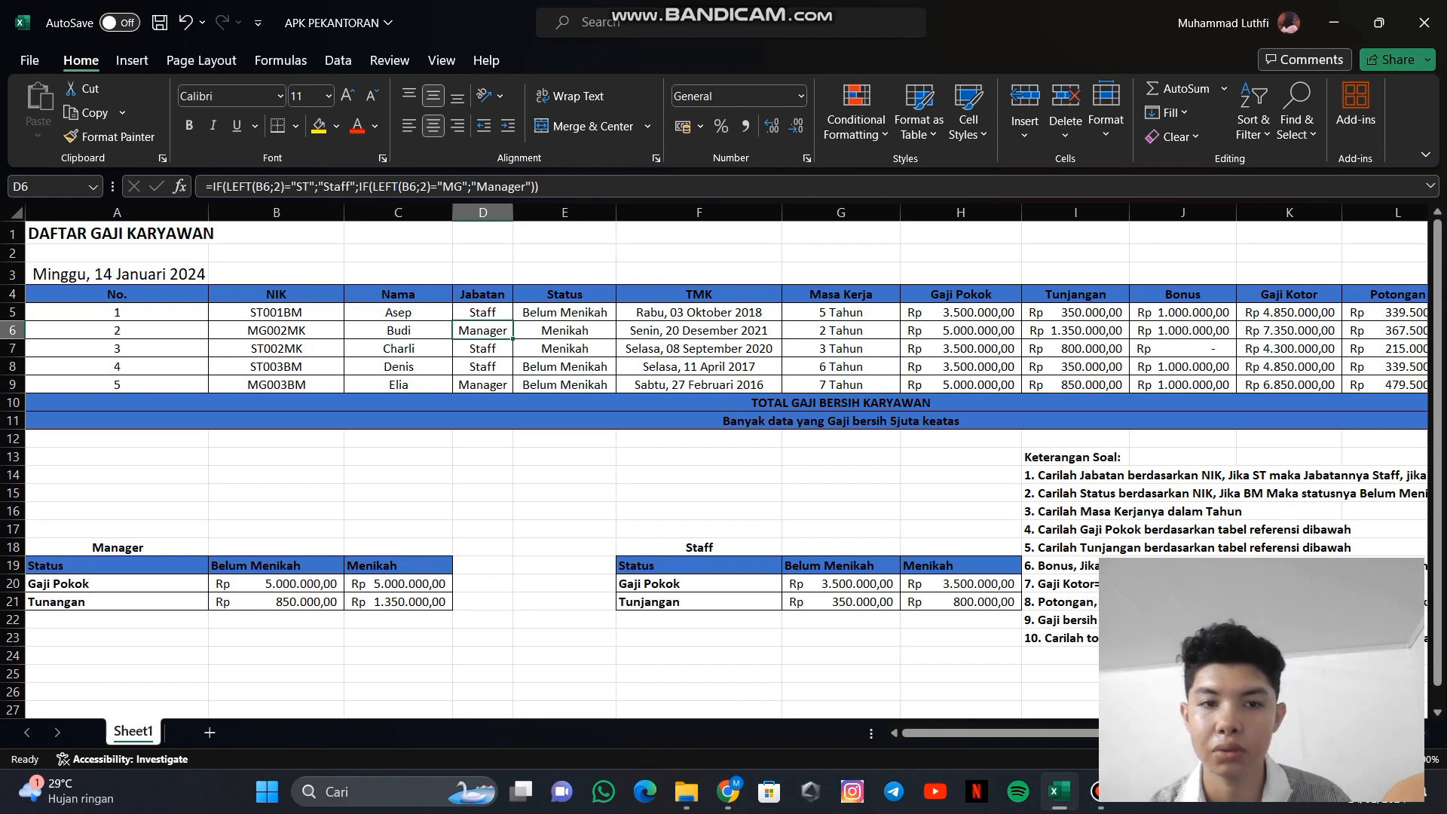
Read the Status instruction in the question notes and inspect the Status formula in E5 with its referenced NIK cell
{"action": "scroll", "coordinate": [728, 460], "scroll_direction": "right", "scroll_amount": 3}
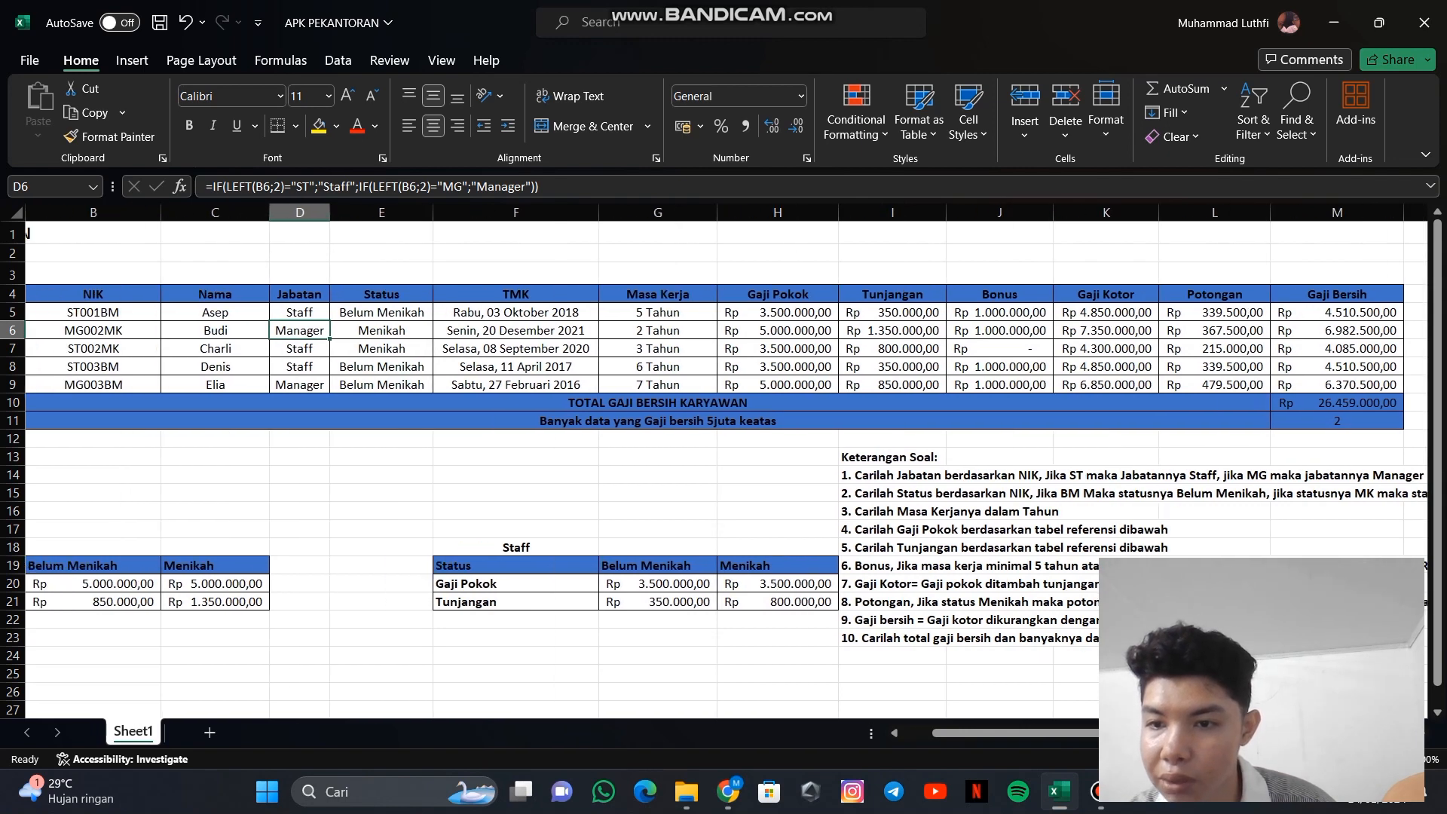
{"action": "scroll", "coordinate": [727, 460], "scroll_direction": "right", "scroll_amount": 2}
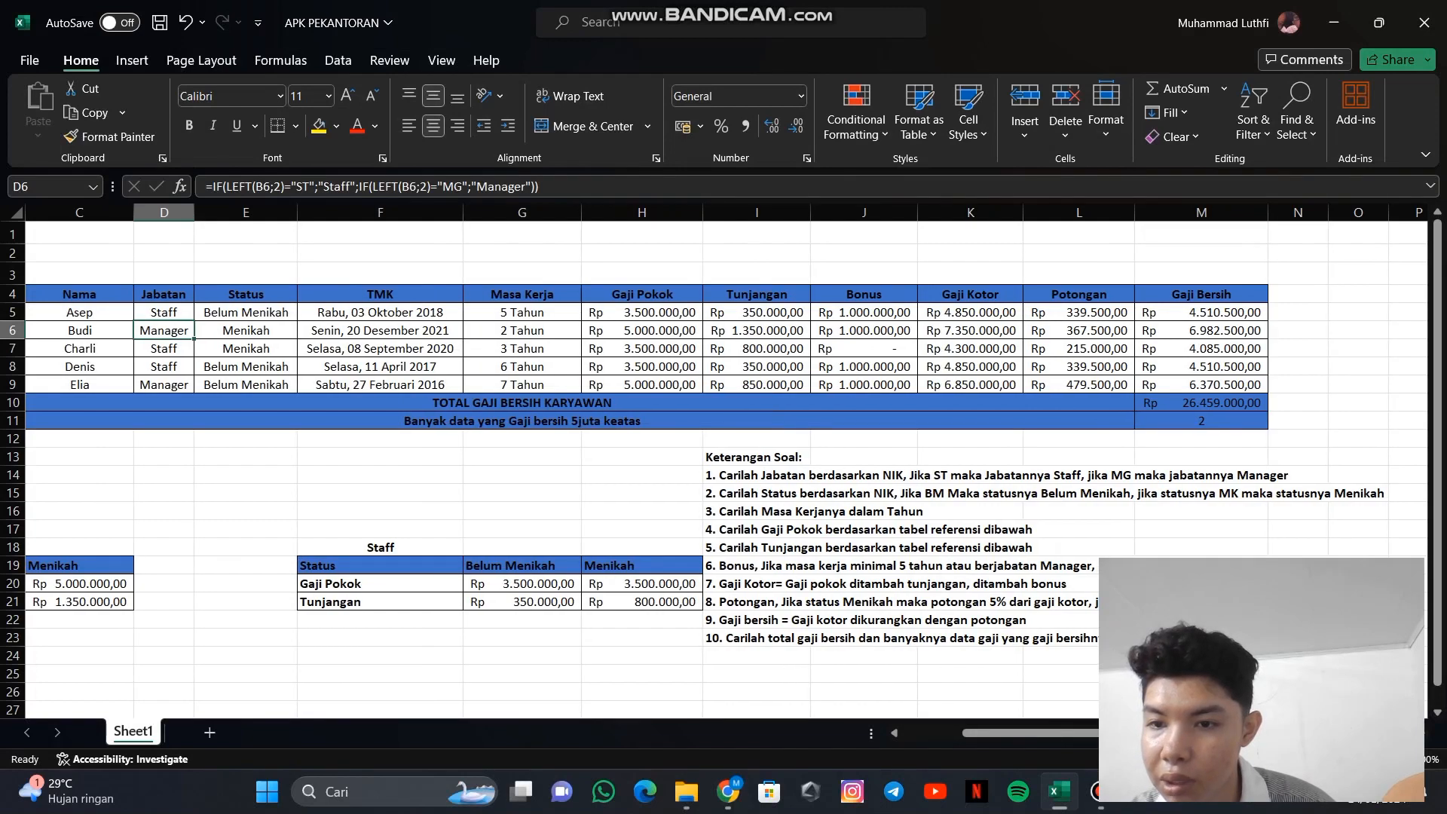
{"action": "scroll", "coordinate": [727, 461], "scroll_direction": "left", "scroll_amount": 4}
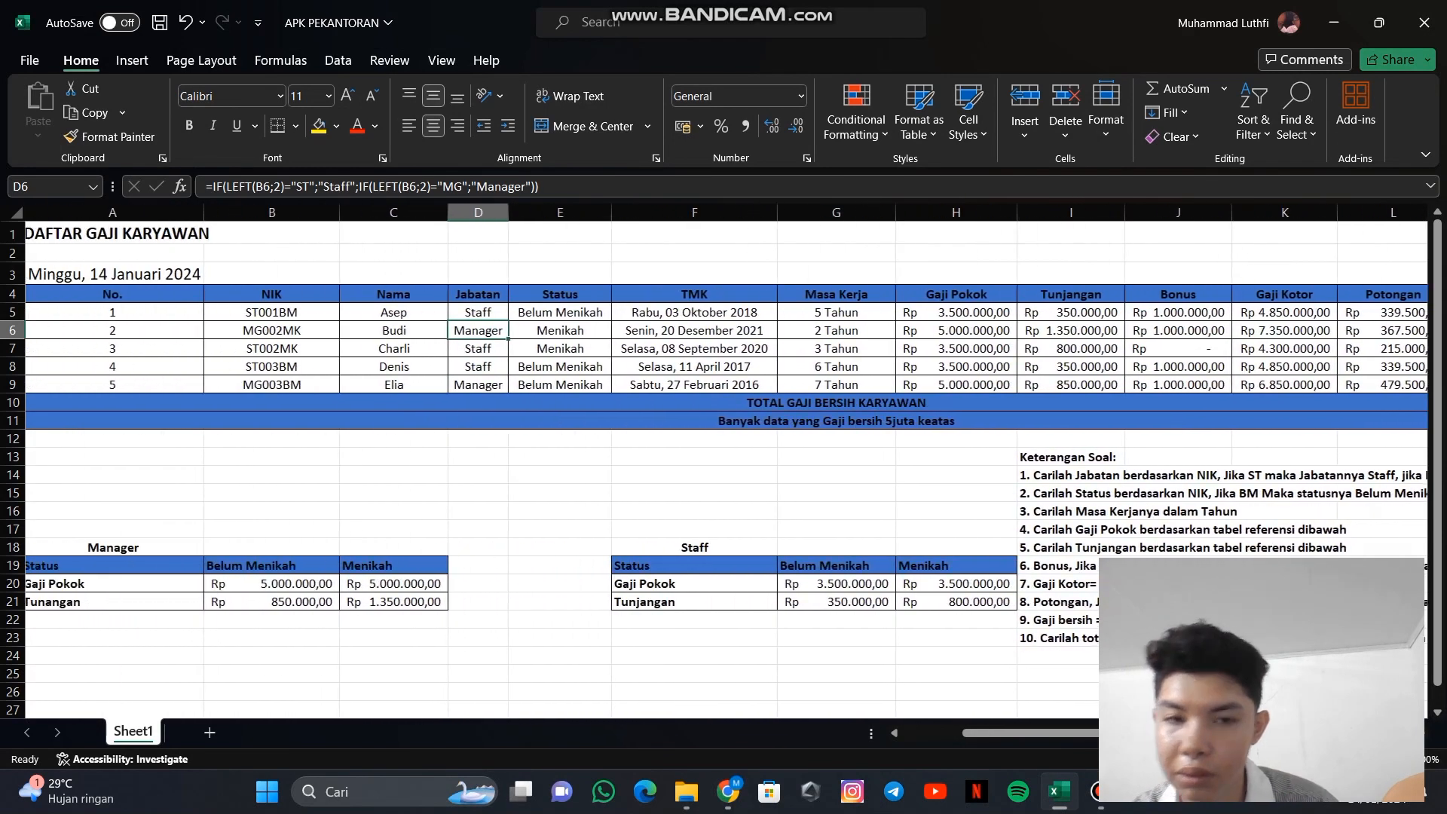
{"action": "scroll", "coordinate": [727, 460], "scroll_direction": "left", "scroll_amount": 2}
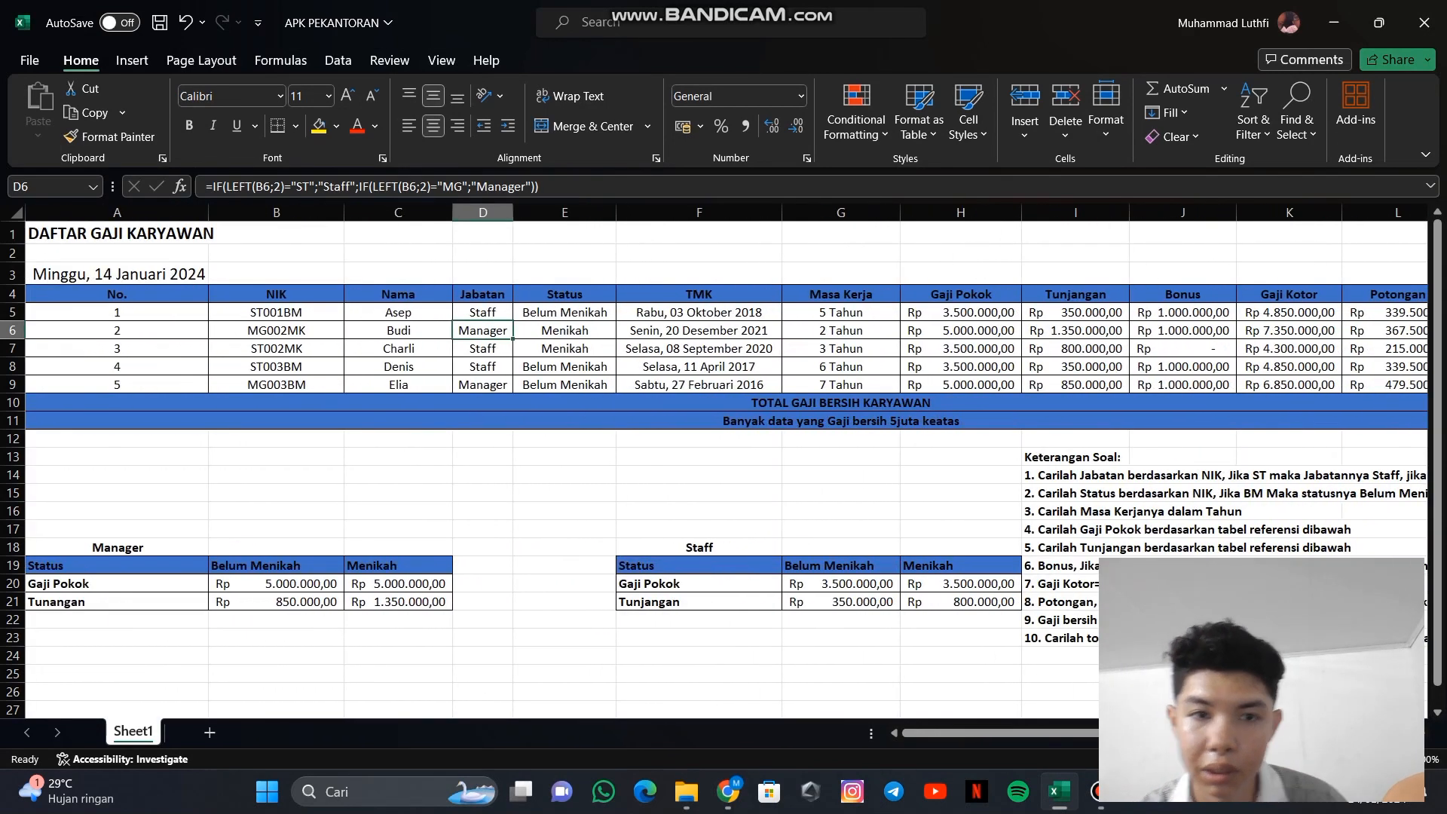
{"action": "left_click", "coordinate": [564, 312]}
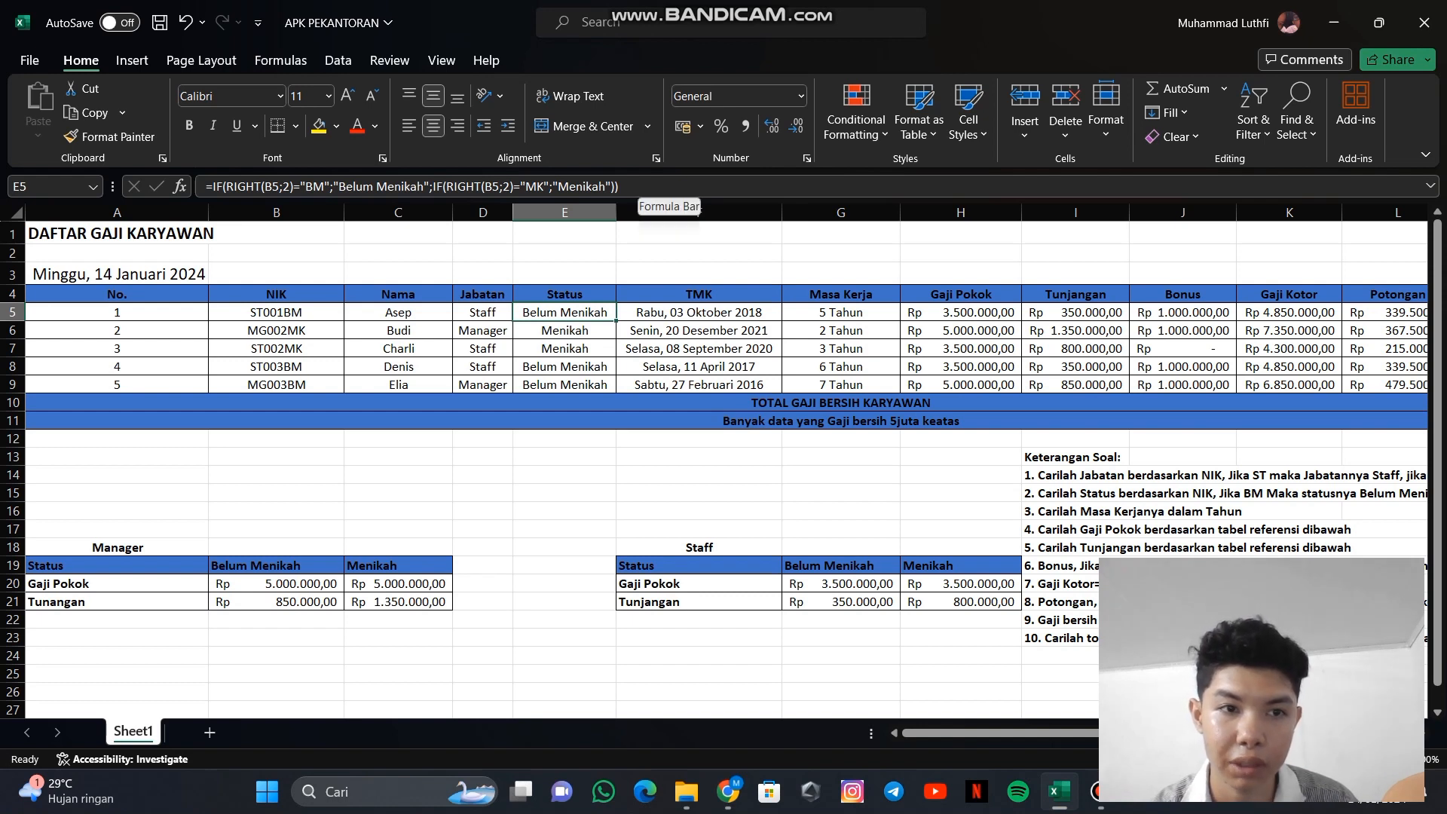
{"action": "left_click", "coordinate": [668, 190]}
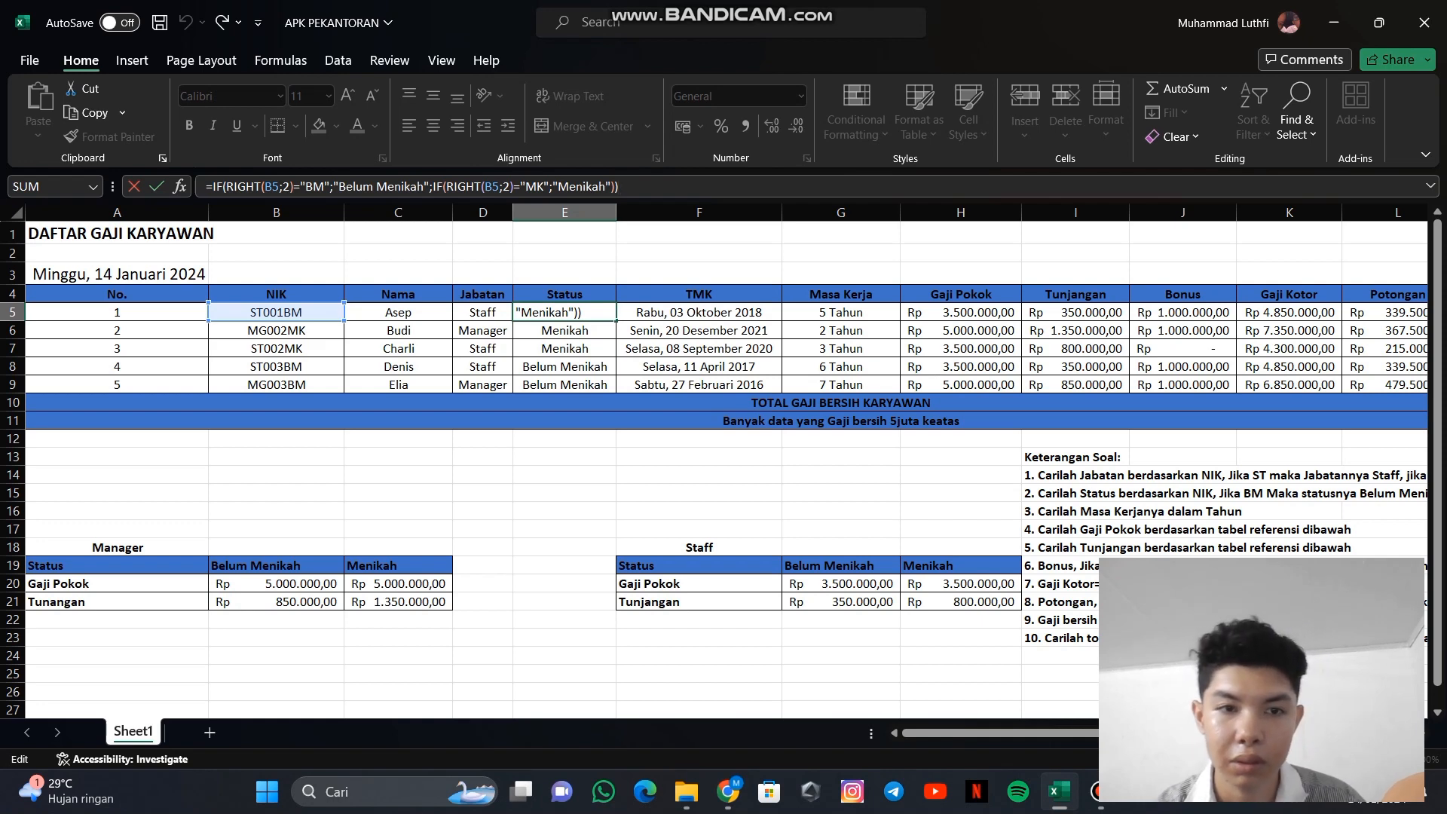
{"action": "key", "text": "Return"}
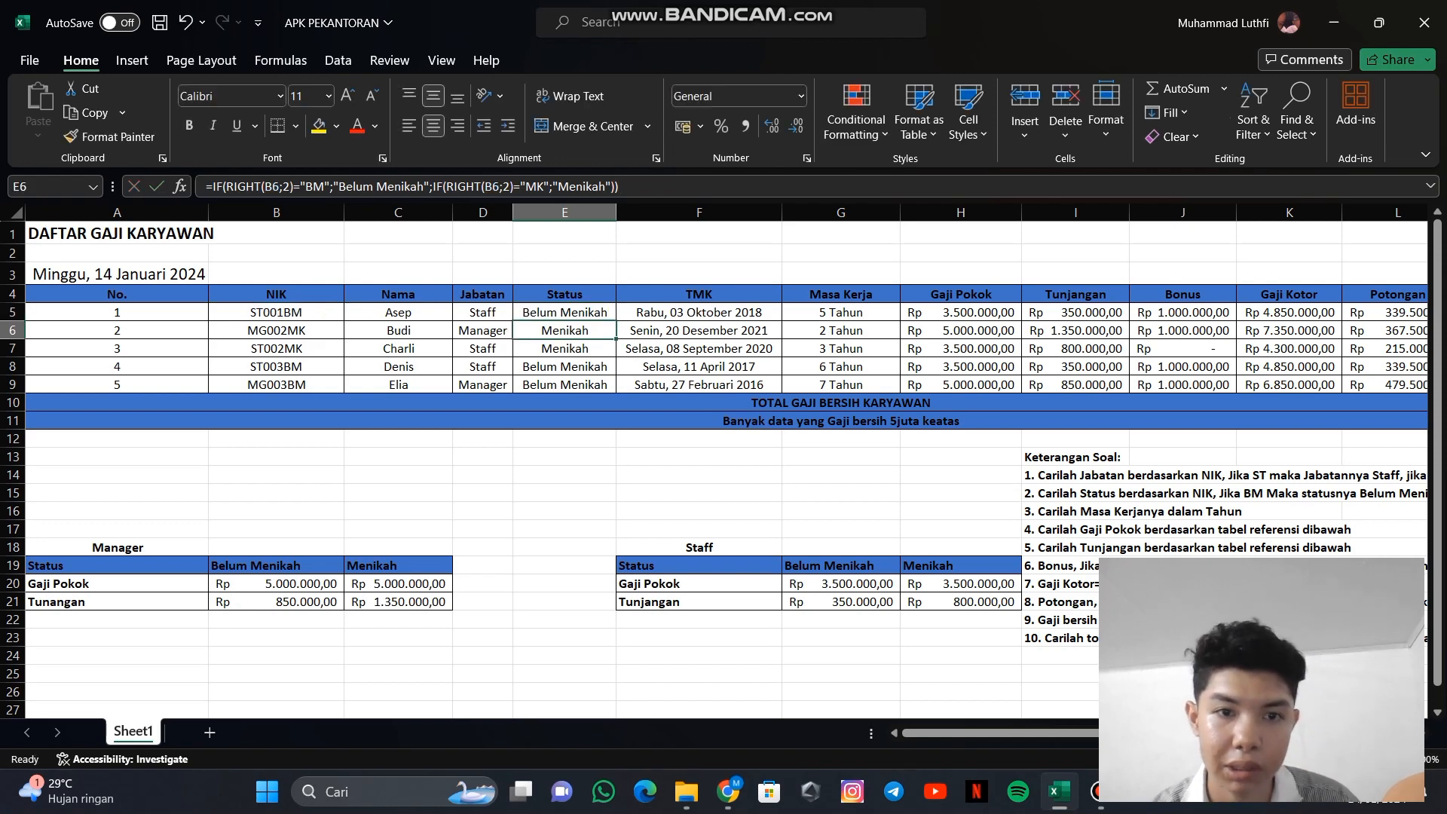
{"action": "left_click", "coordinate": [563, 312]}
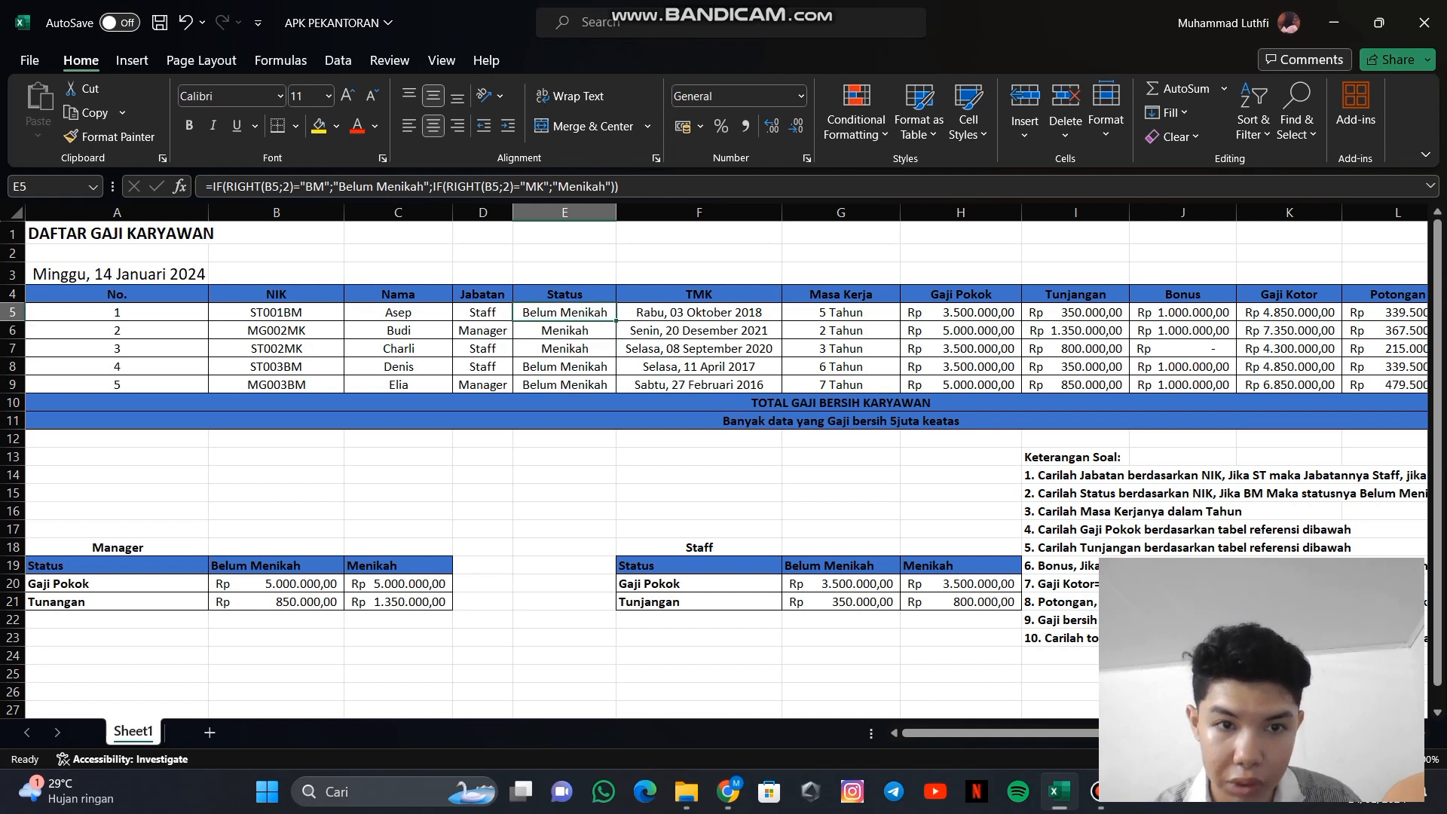
{"action": "left_click", "coordinate": [399, 330]}
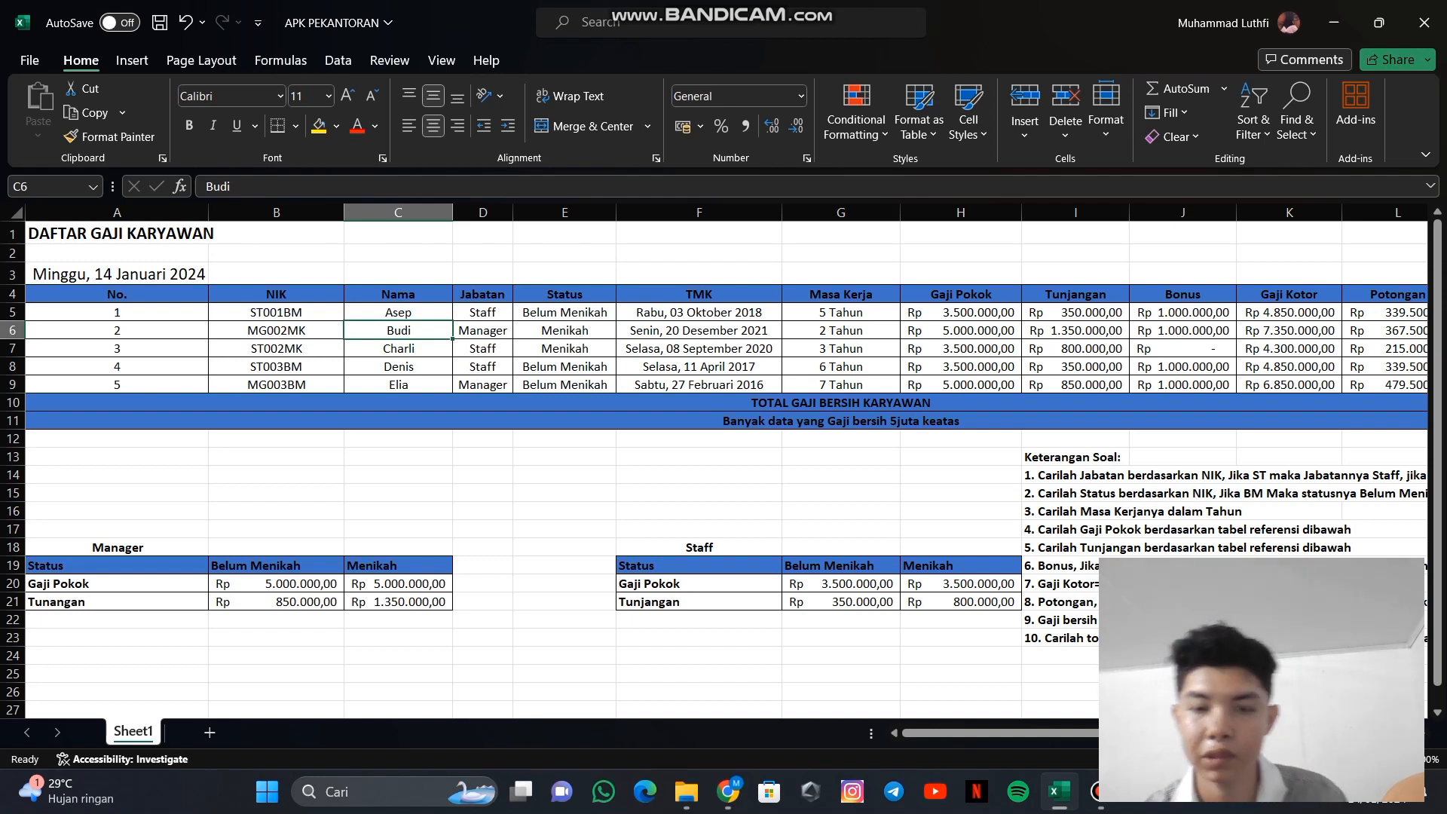
Inspect the Masa Kerja formula in G5 with its referenced TMK date, and check the formulas down to G9
{"action": "scroll", "coordinate": [727, 461], "scroll_direction": "right", "scroll_amount": 3}
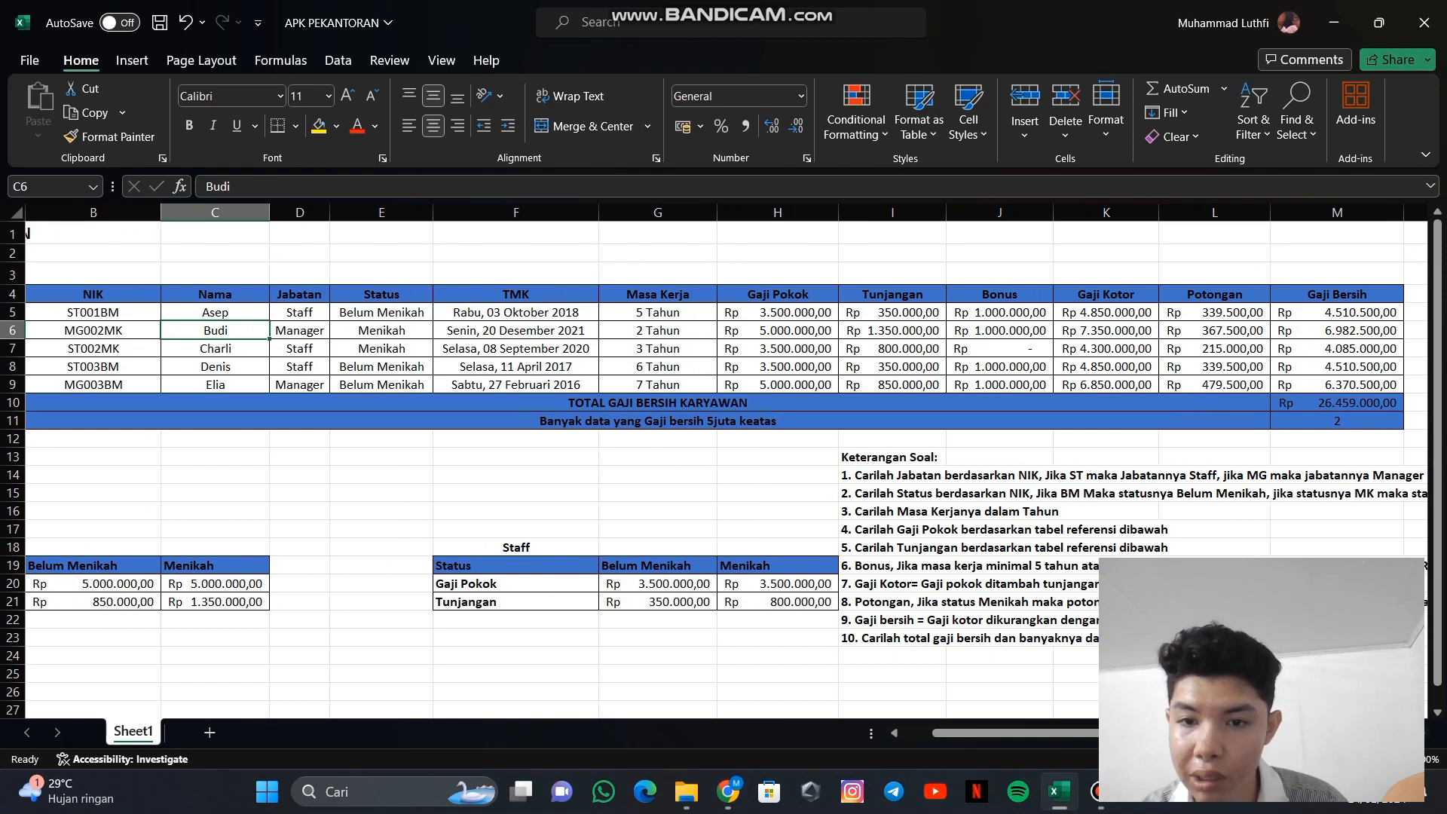
{"action": "scroll", "coordinate": [727, 460], "scroll_direction": "left", "scroll_amount": 3}
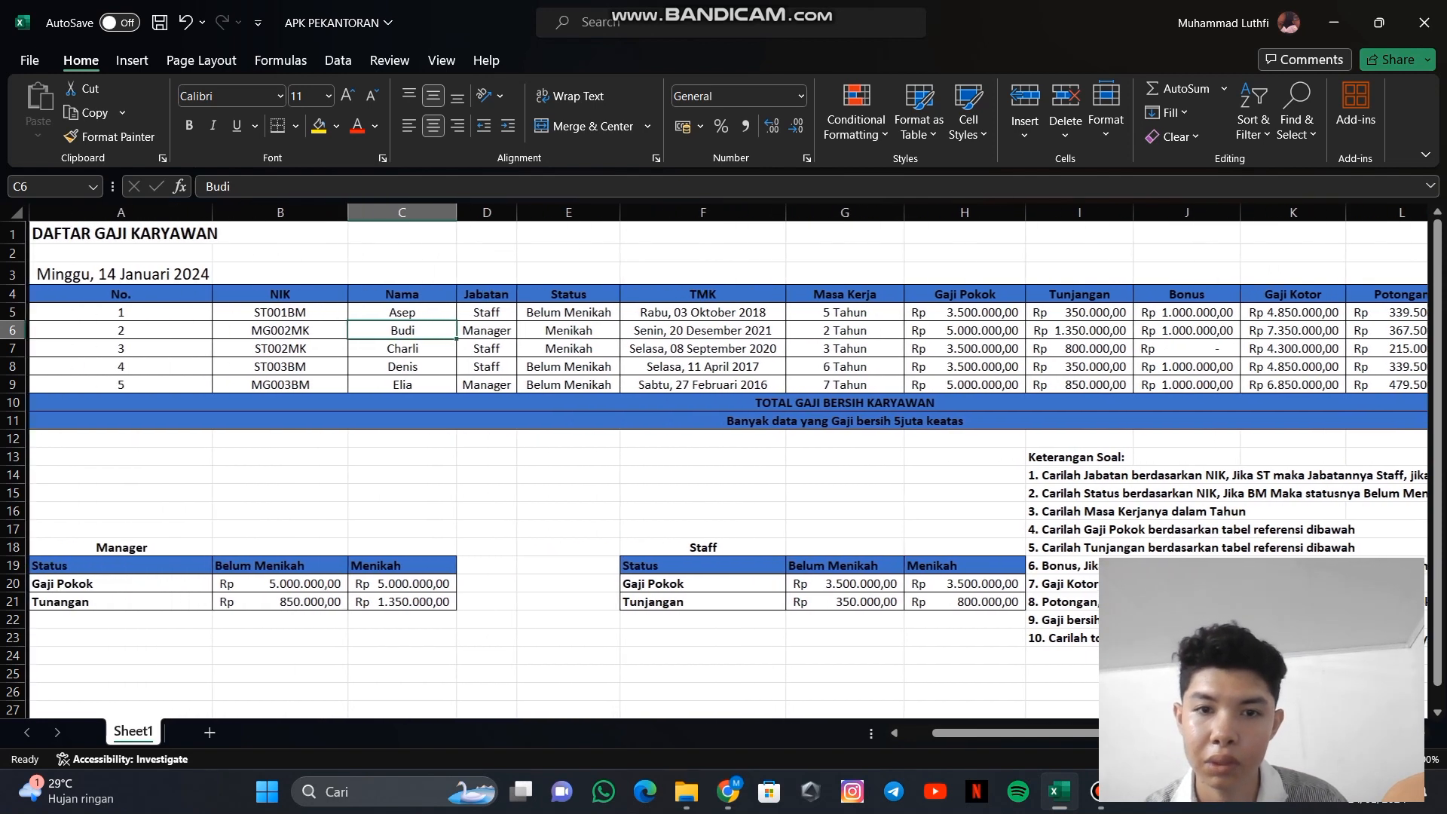
{"action": "left_click", "coordinate": [842, 312]}
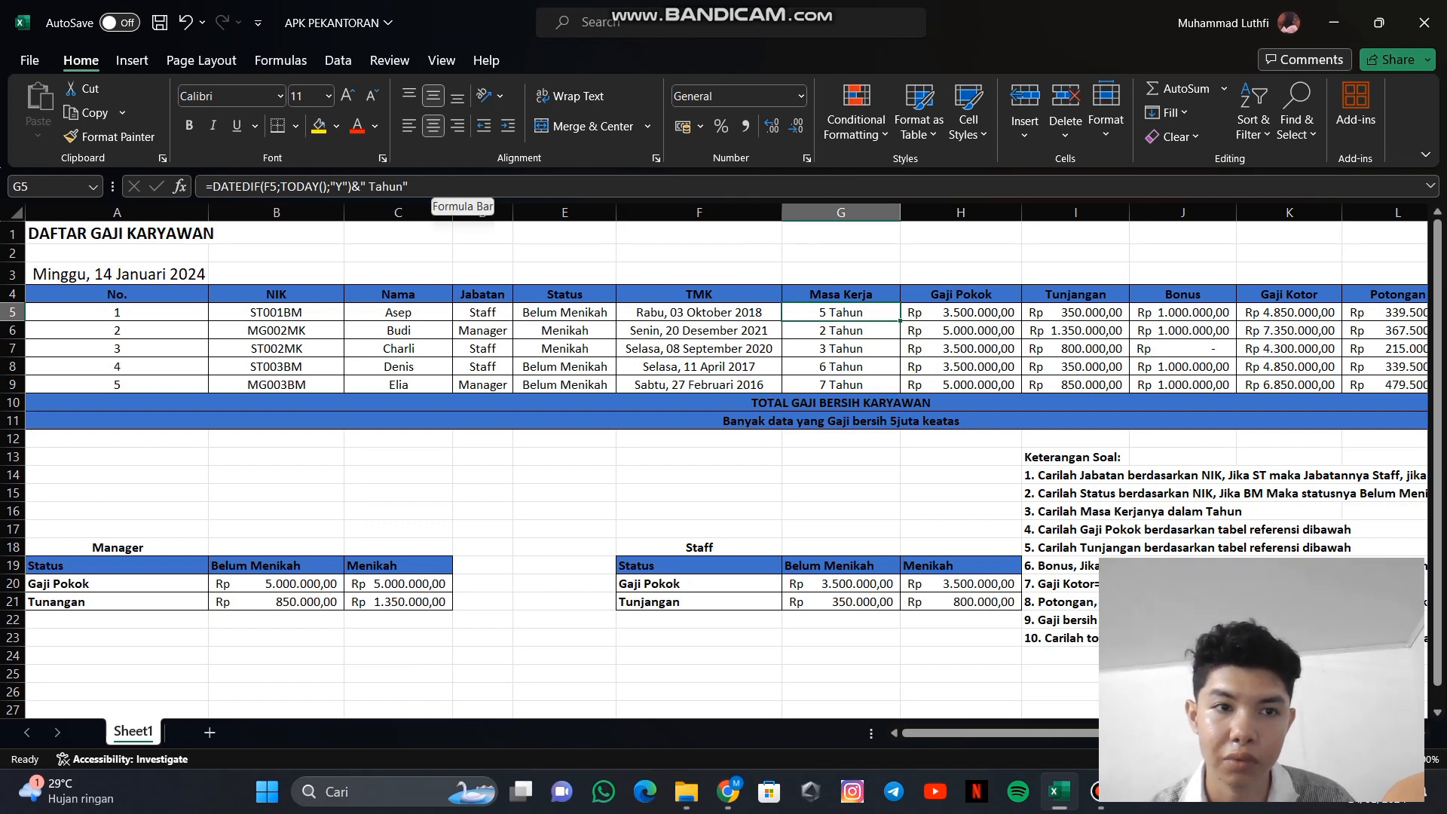
{"action": "key", "text": "F2"}
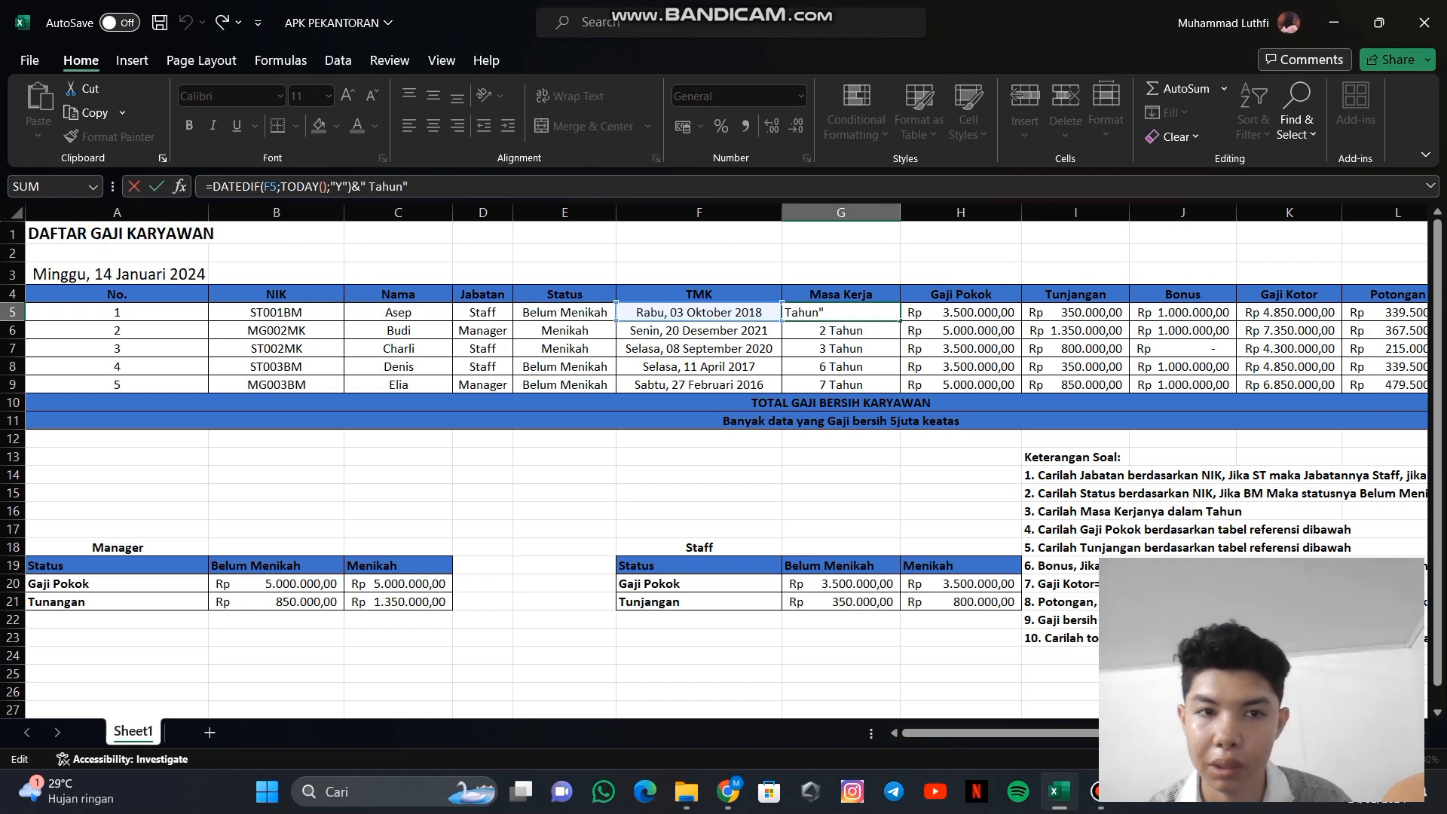
{"action": "key", "text": "Return"}
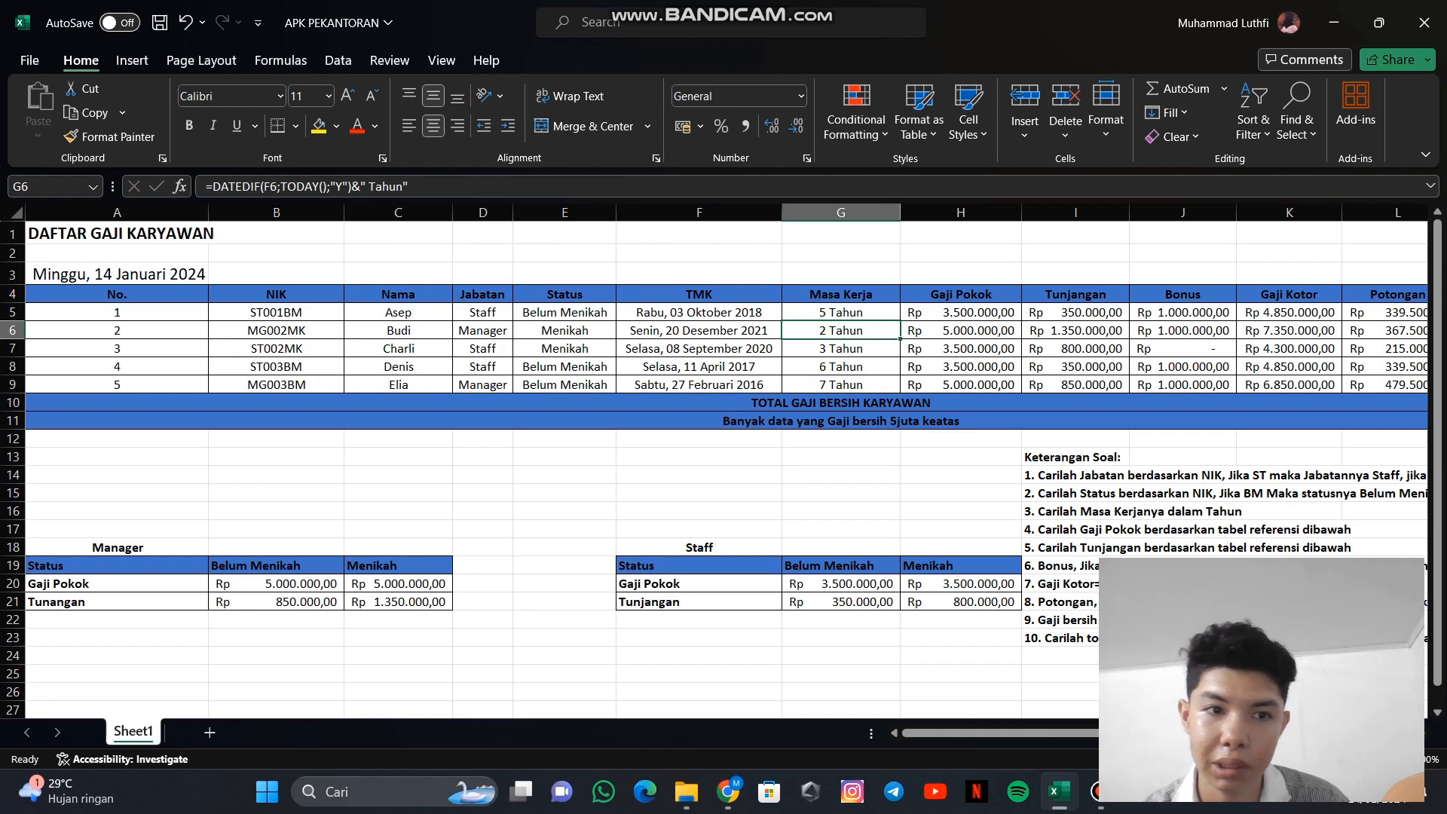
{"action": "left_click", "coordinate": [841, 312]}
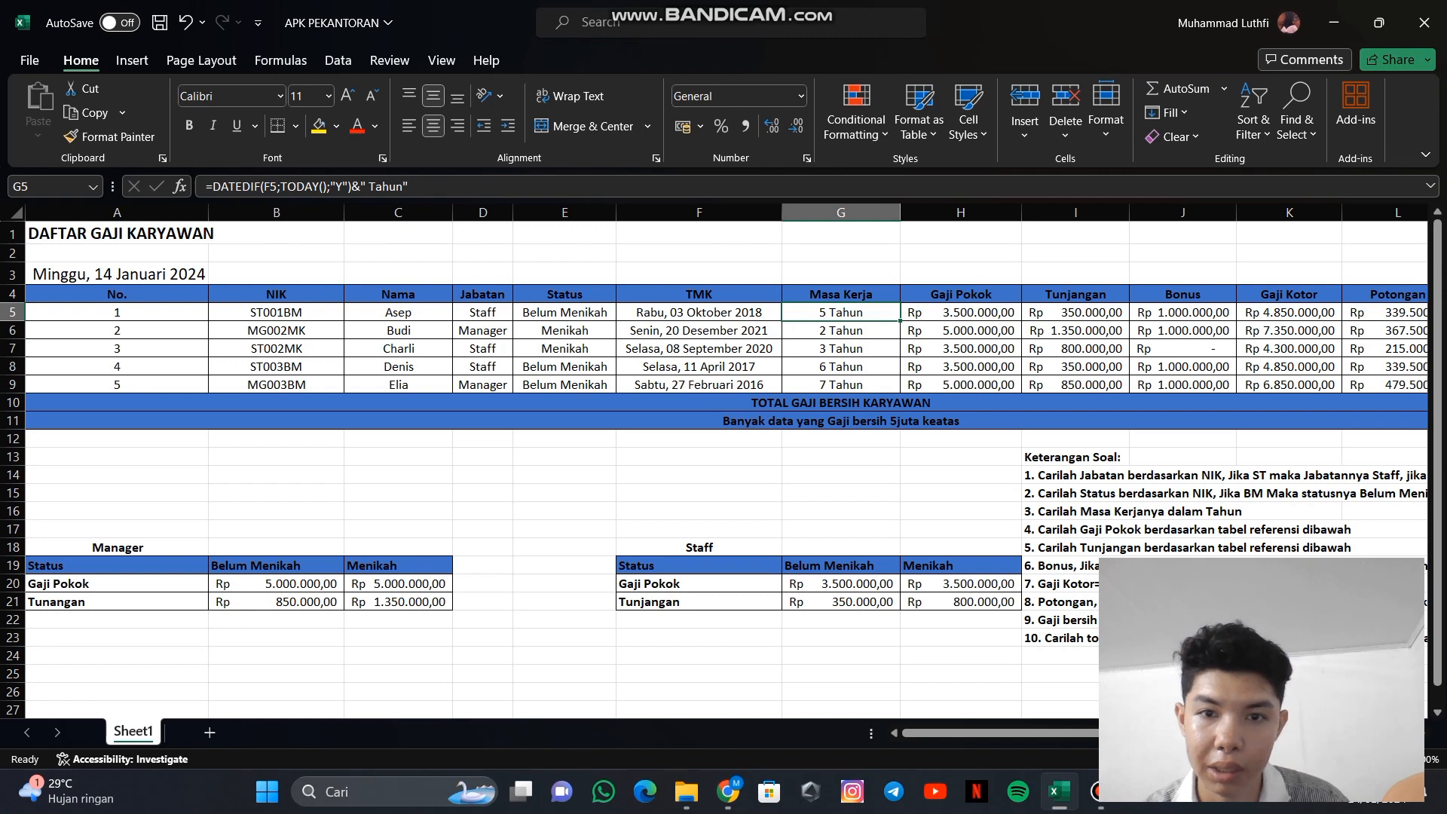
{"action": "left_click", "coordinate": [841, 331]}
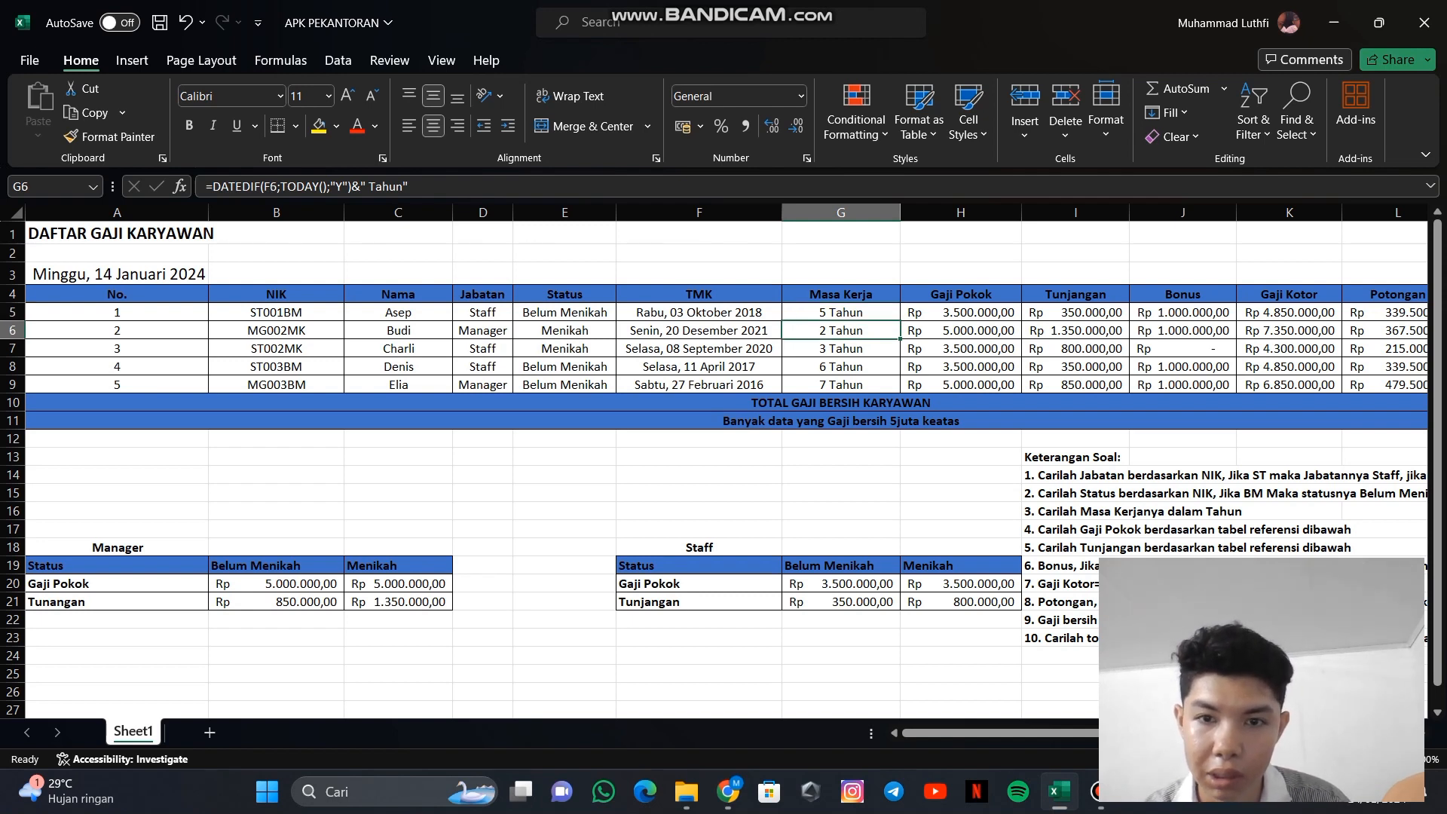
{"action": "left_click", "coordinate": [842, 349]}
{"action": "left_click", "coordinate": [841, 367]}
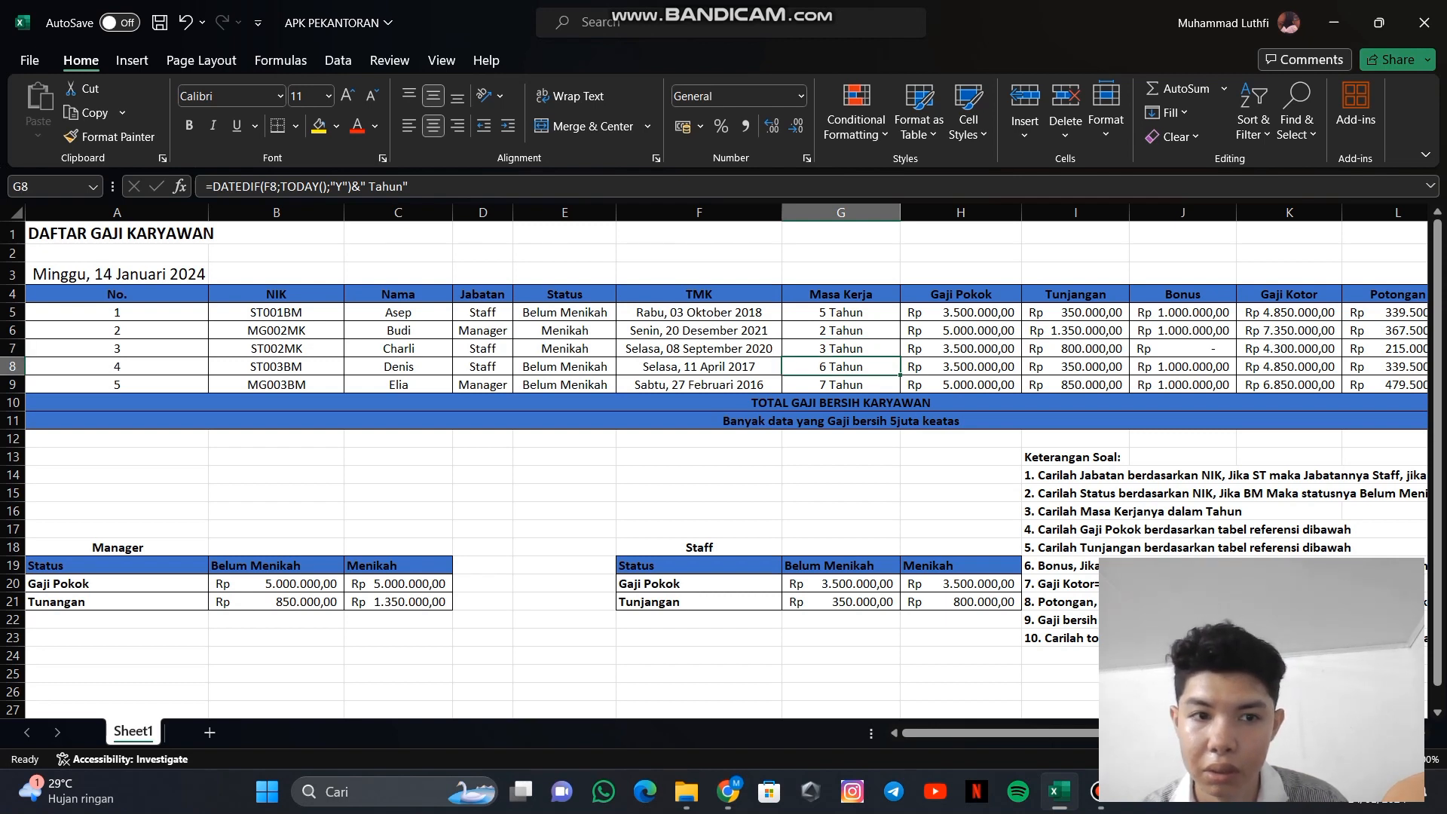
{"action": "left_click", "coordinate": [842, 384]}
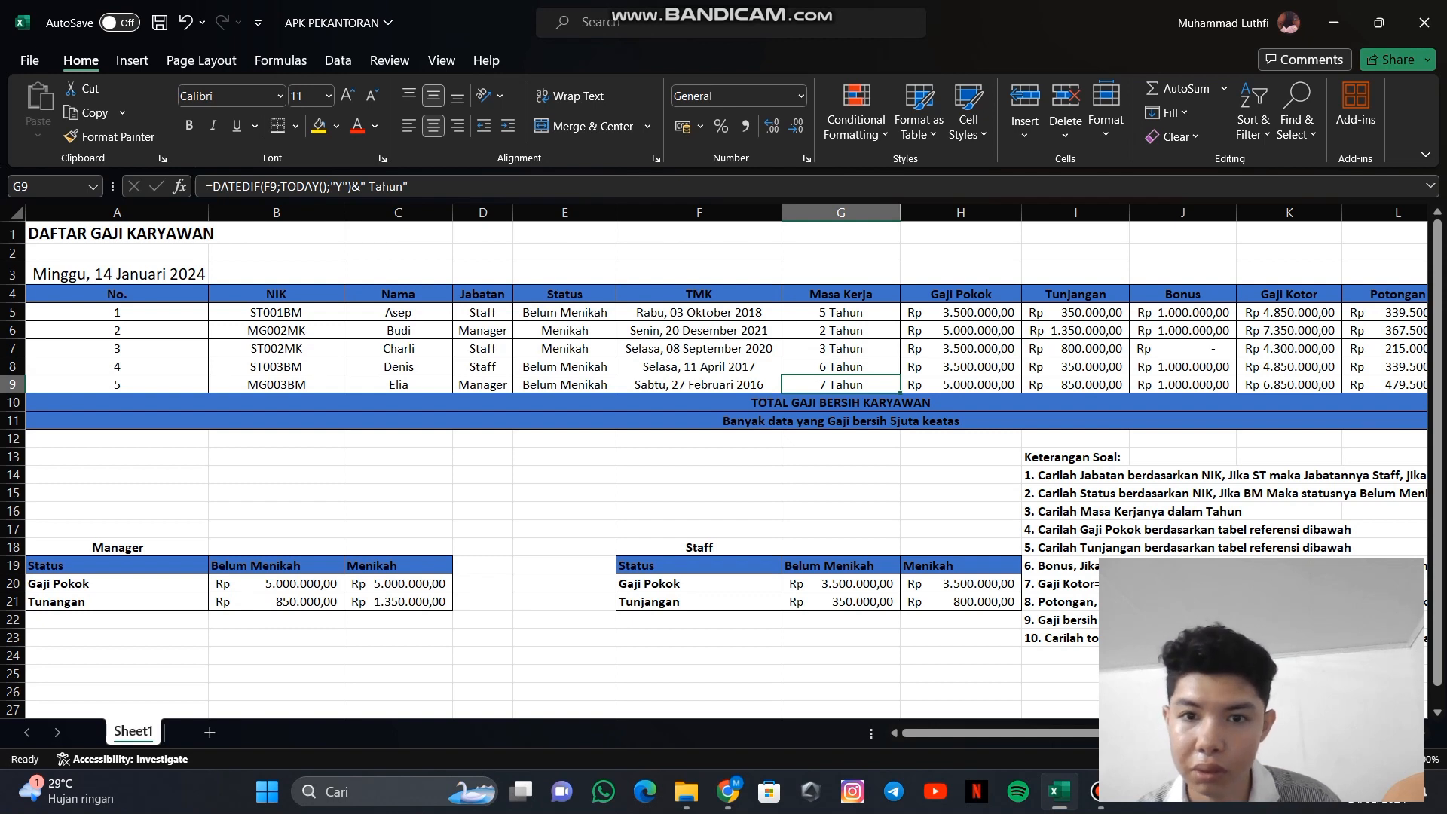
Read the Gaji Pokok instruction and inspect the formula in H5 with its referenced Staff and Manager tables
{"action": "scroll", "coordinate": [728, 460], "scroll_direction": "right", "scroll_amount": 5}
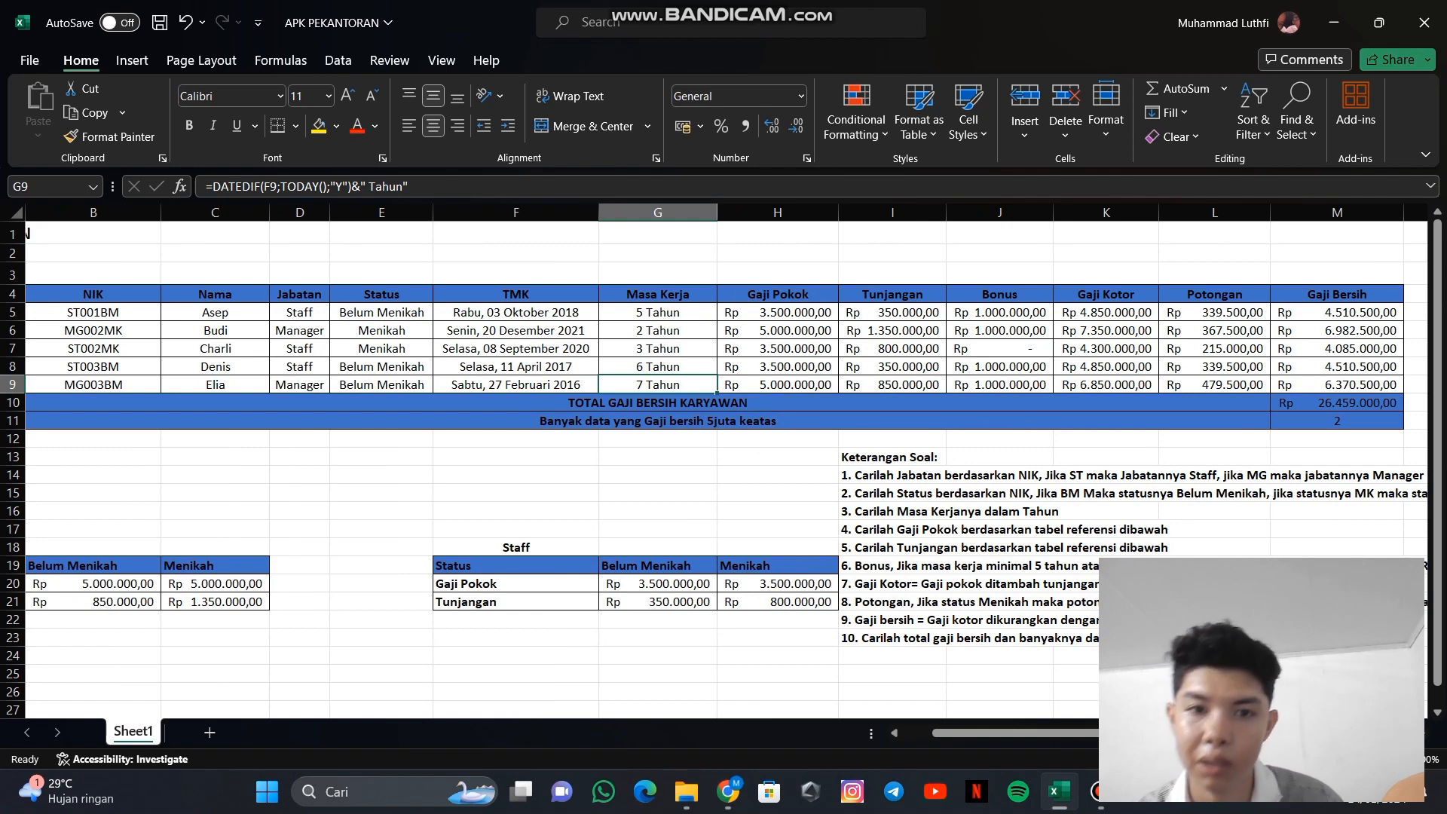
{"action": "scroll", "coordinate": [727, 461], "scroll_direction": "left", "scroll_amount": 5}
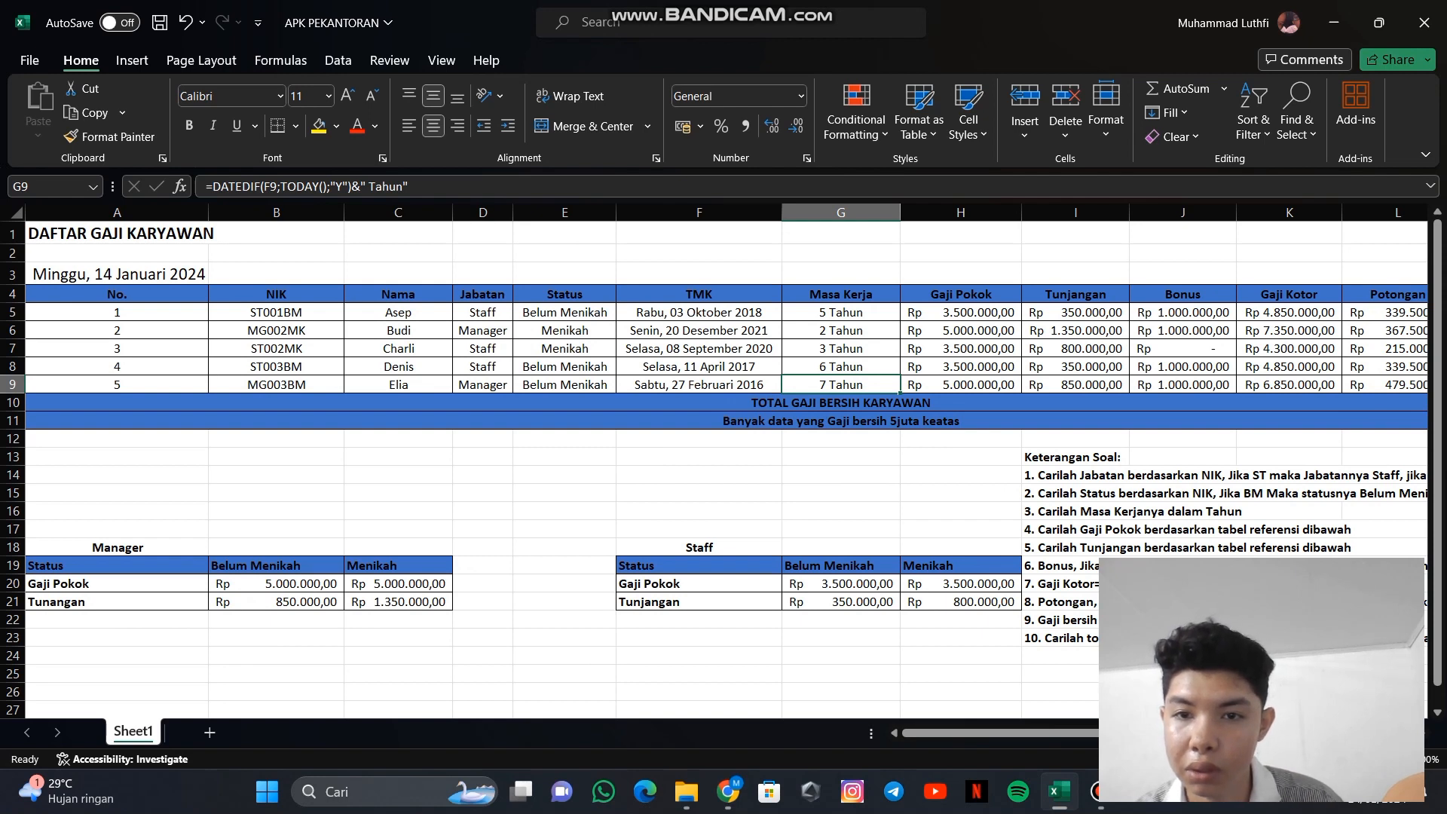
{"action": "left_click", "coordinate": [962, 312]}
{"action": "scroll", "coordinate": [727, 460], "scroll_direction": "left", "scroll_amount": 3}
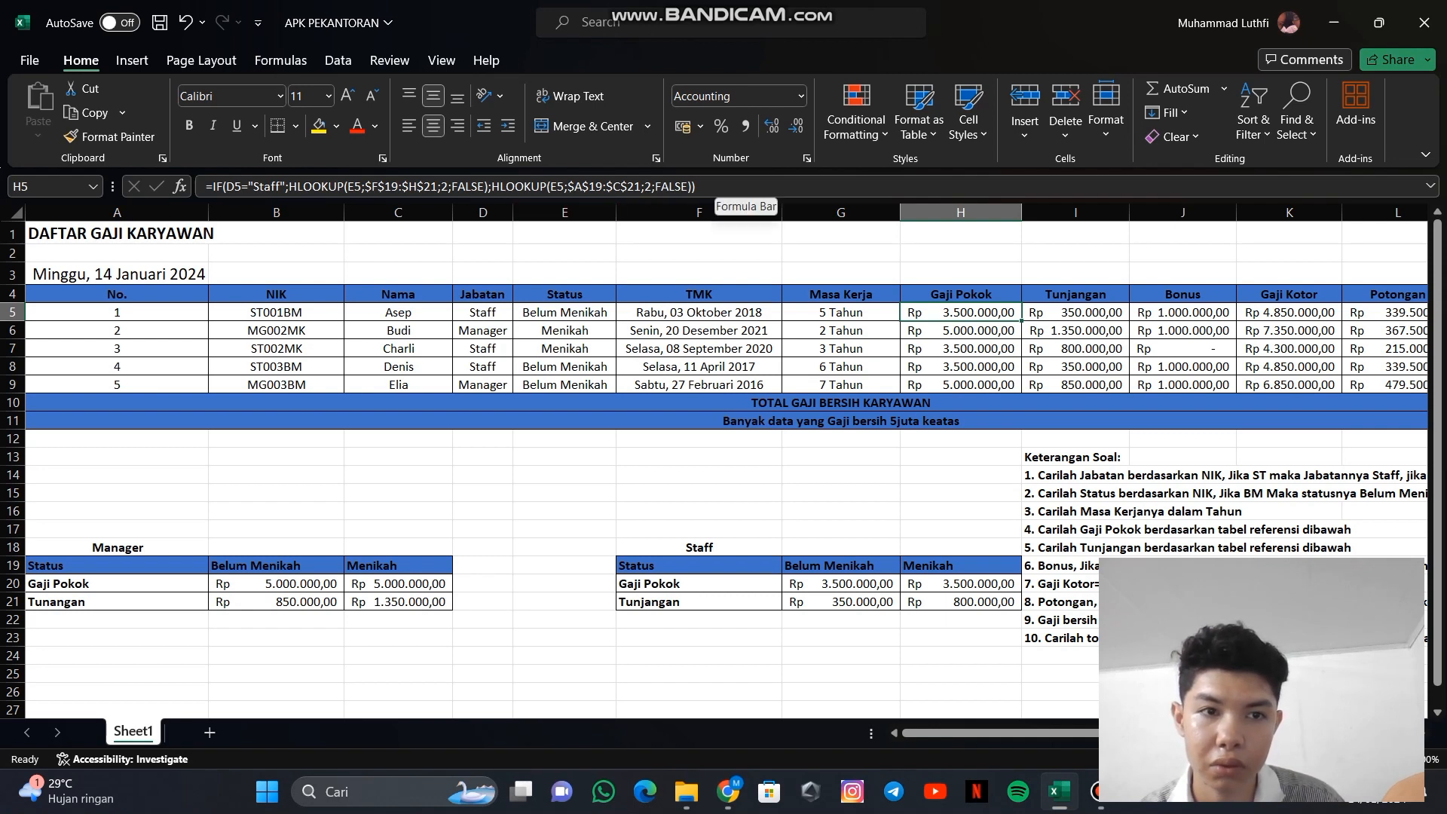
{"action": "left_click", "coordinate": [715, 188]}
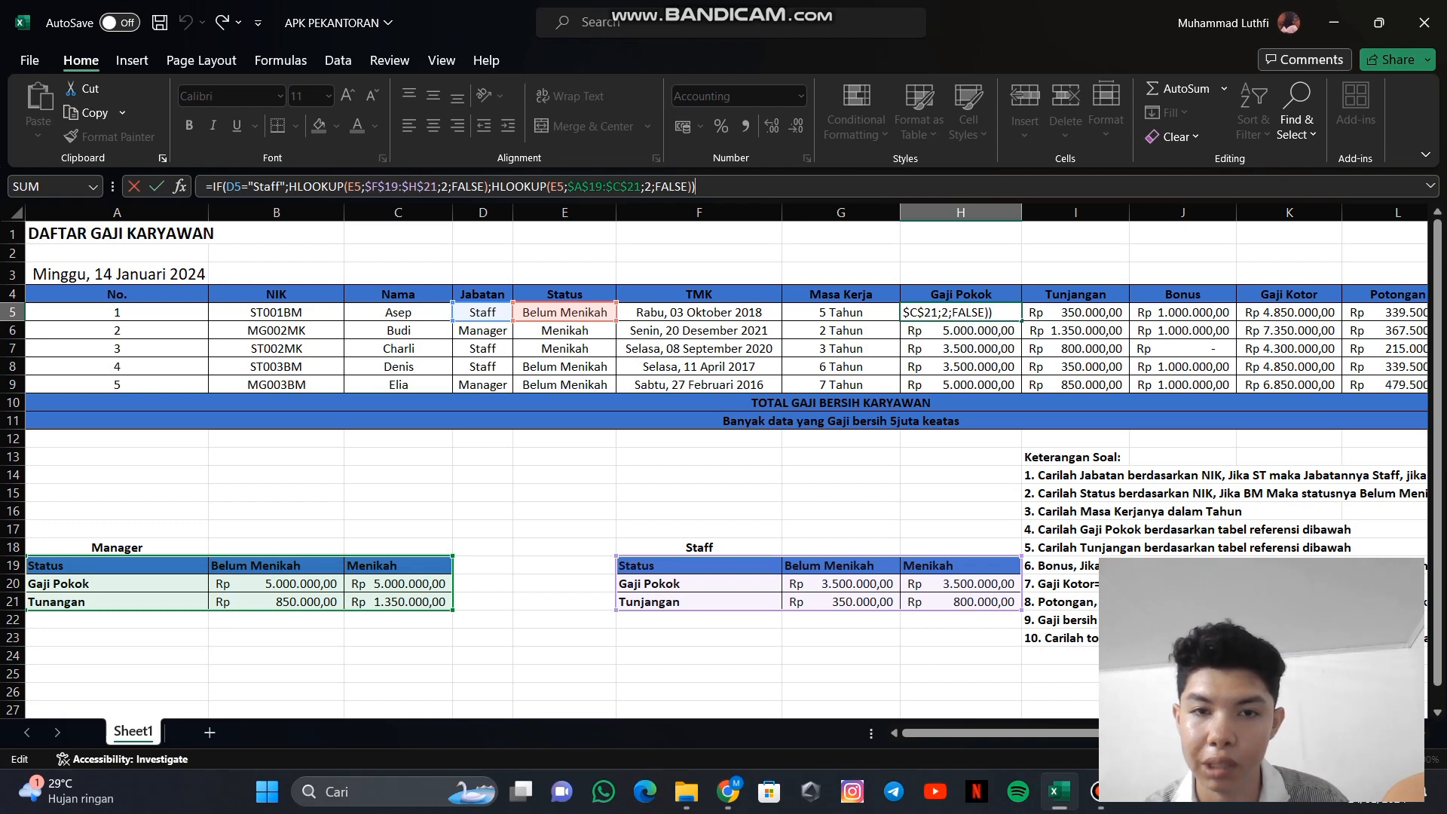
{"action": "key", "text": "Return"}
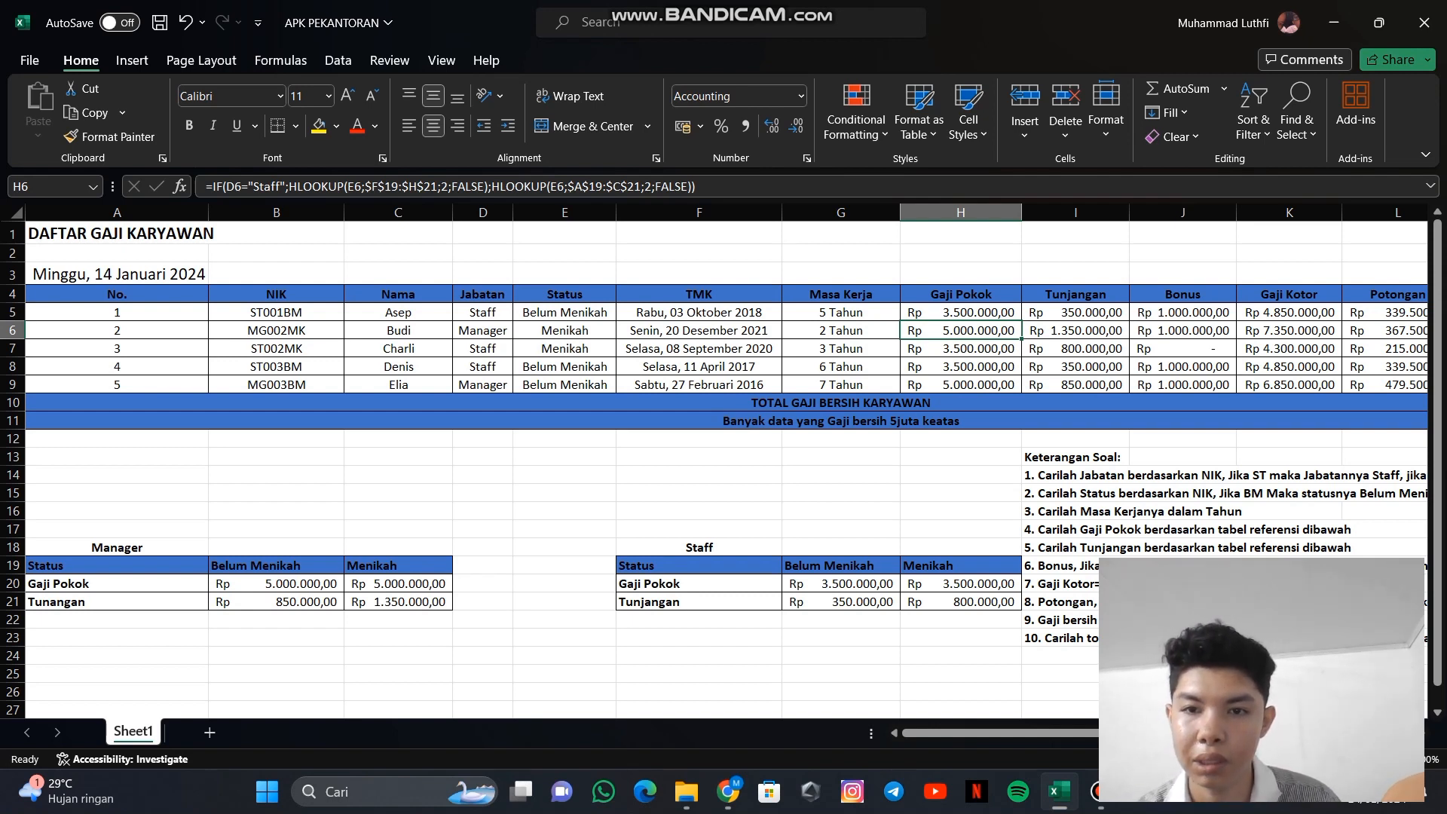
{"action": "key", "text": "Up"}
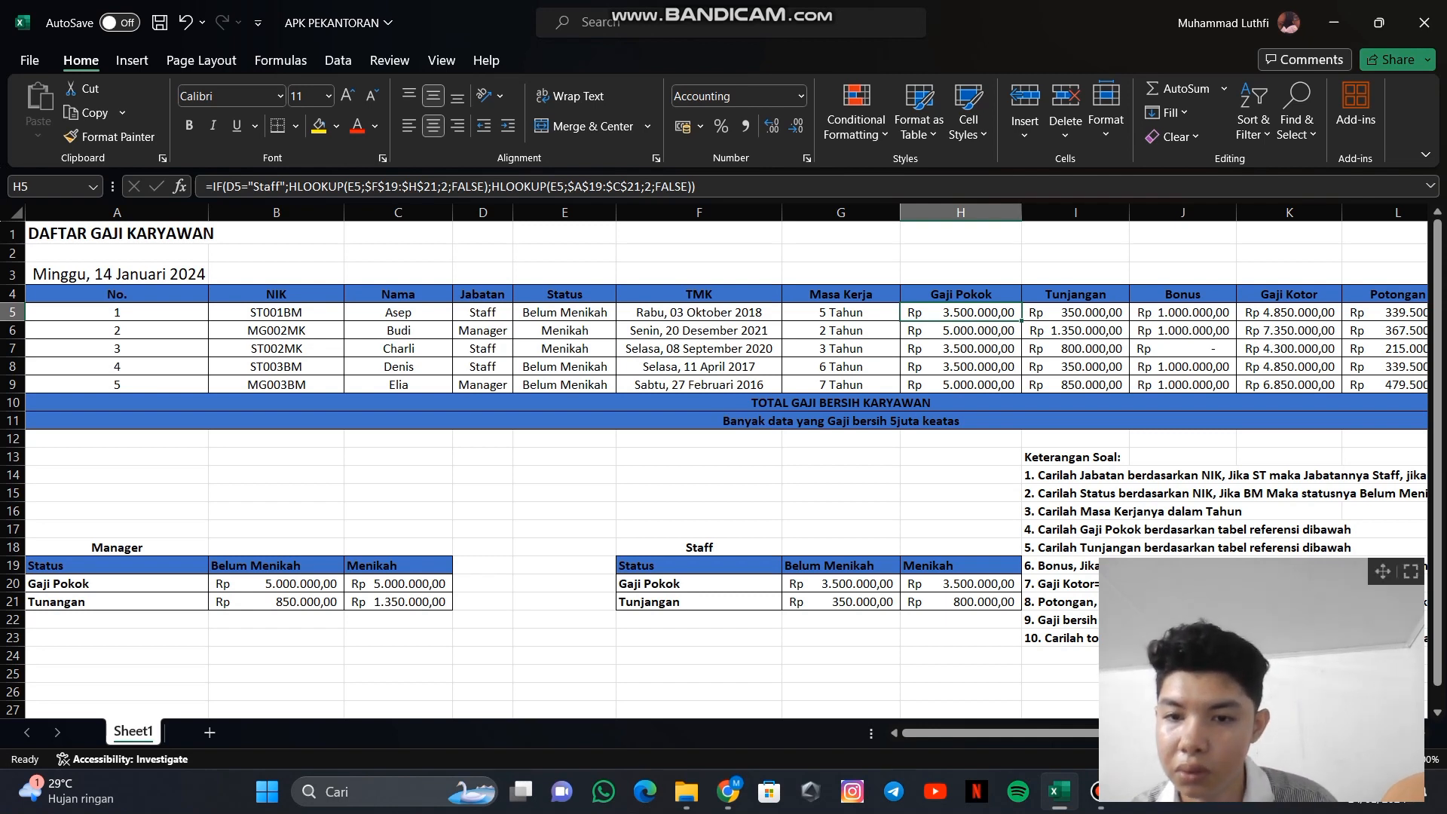
Read the Tunjangan instruction and inspect the formula in I5 with its referenced Jabatan, Status and Staff and Manager table cells
{"action": "scroll", "coordinate": [715, 470], "scroll_direction": "down", "scroll_amount": 1}
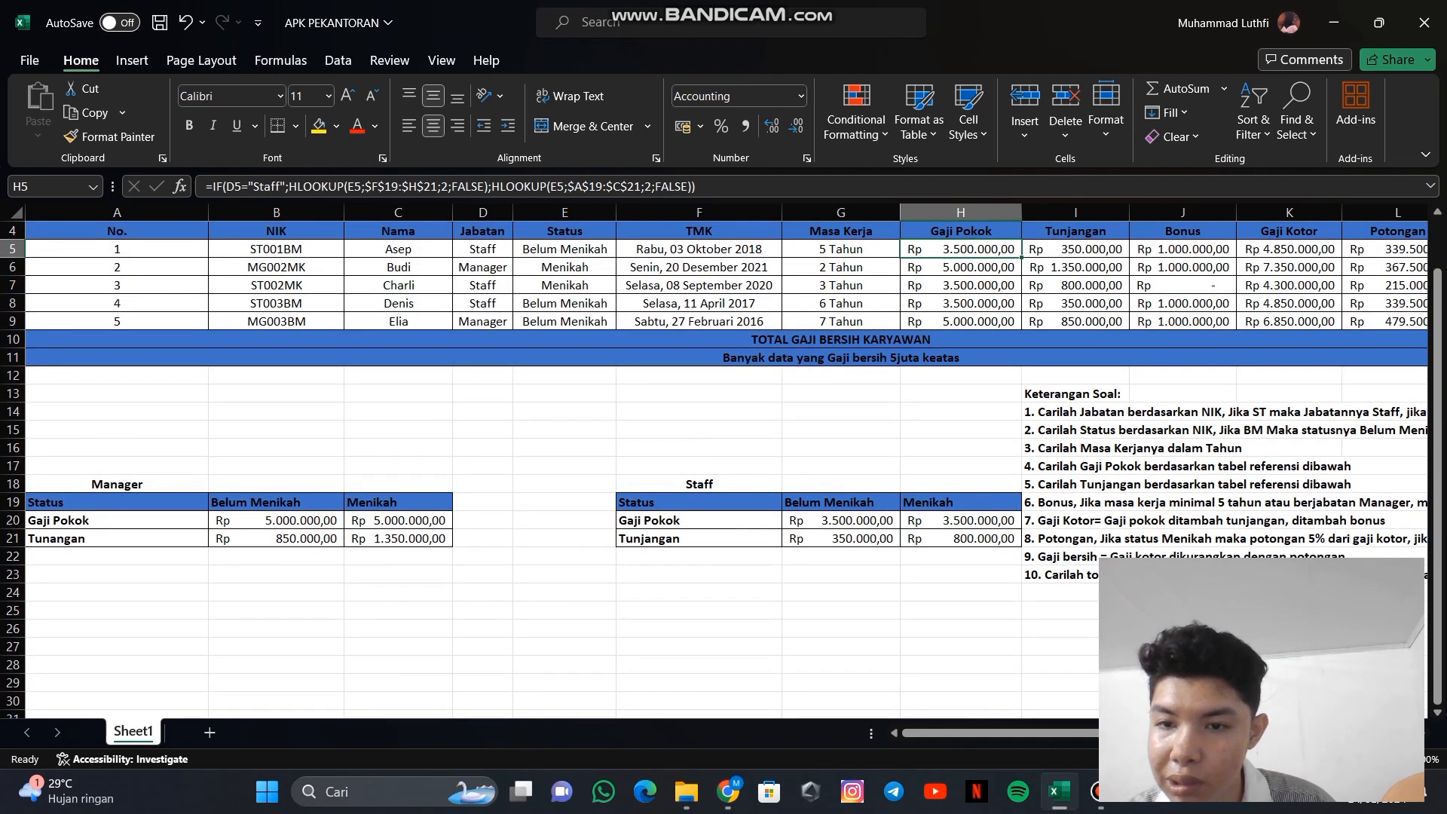
{"action": "scroll", "coordinate": [716, 470], "scroll_direction": "right", "scroll_amount": 1}
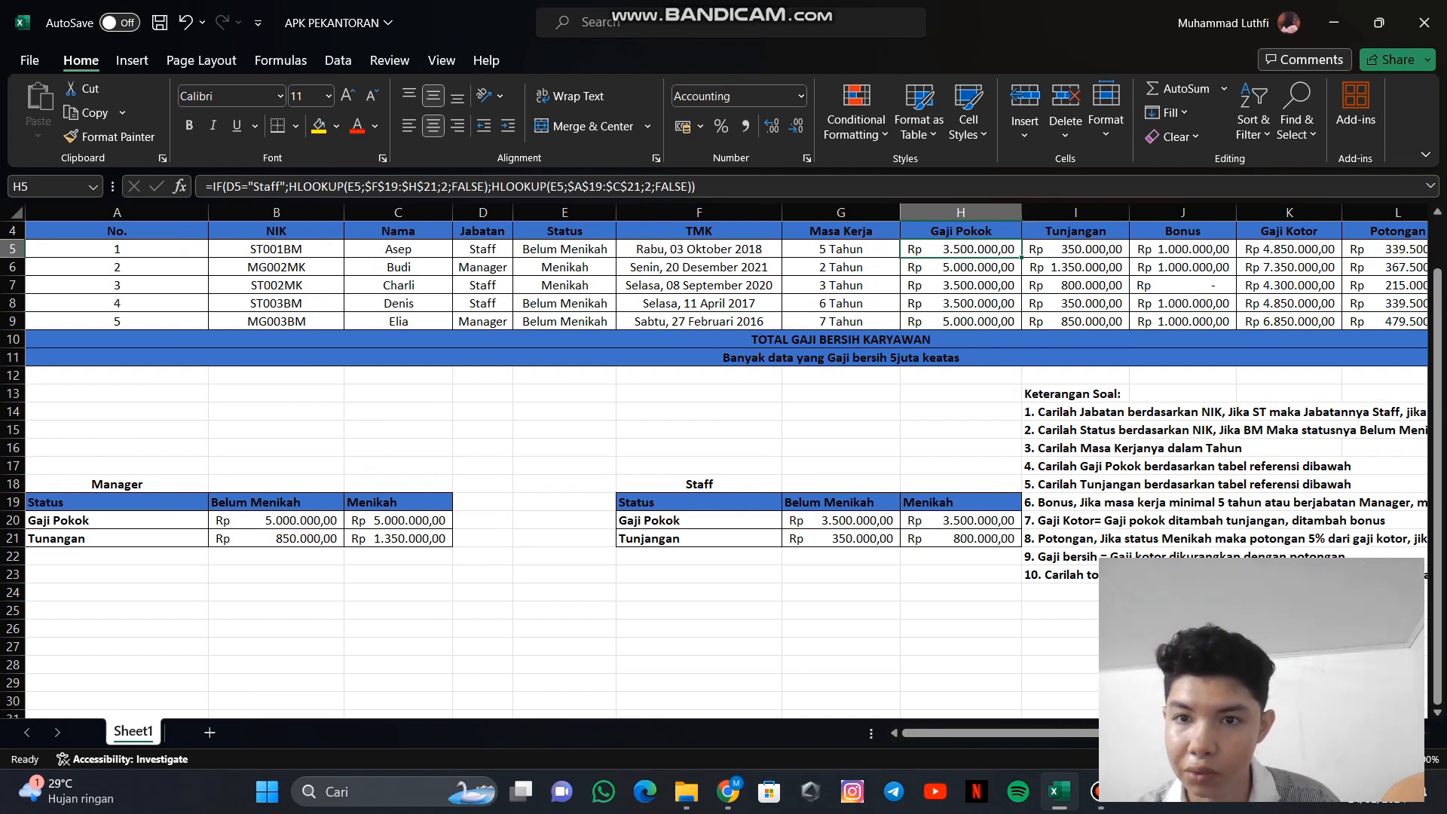
{"action": "left_click", "coordinate": [1075, 250]}
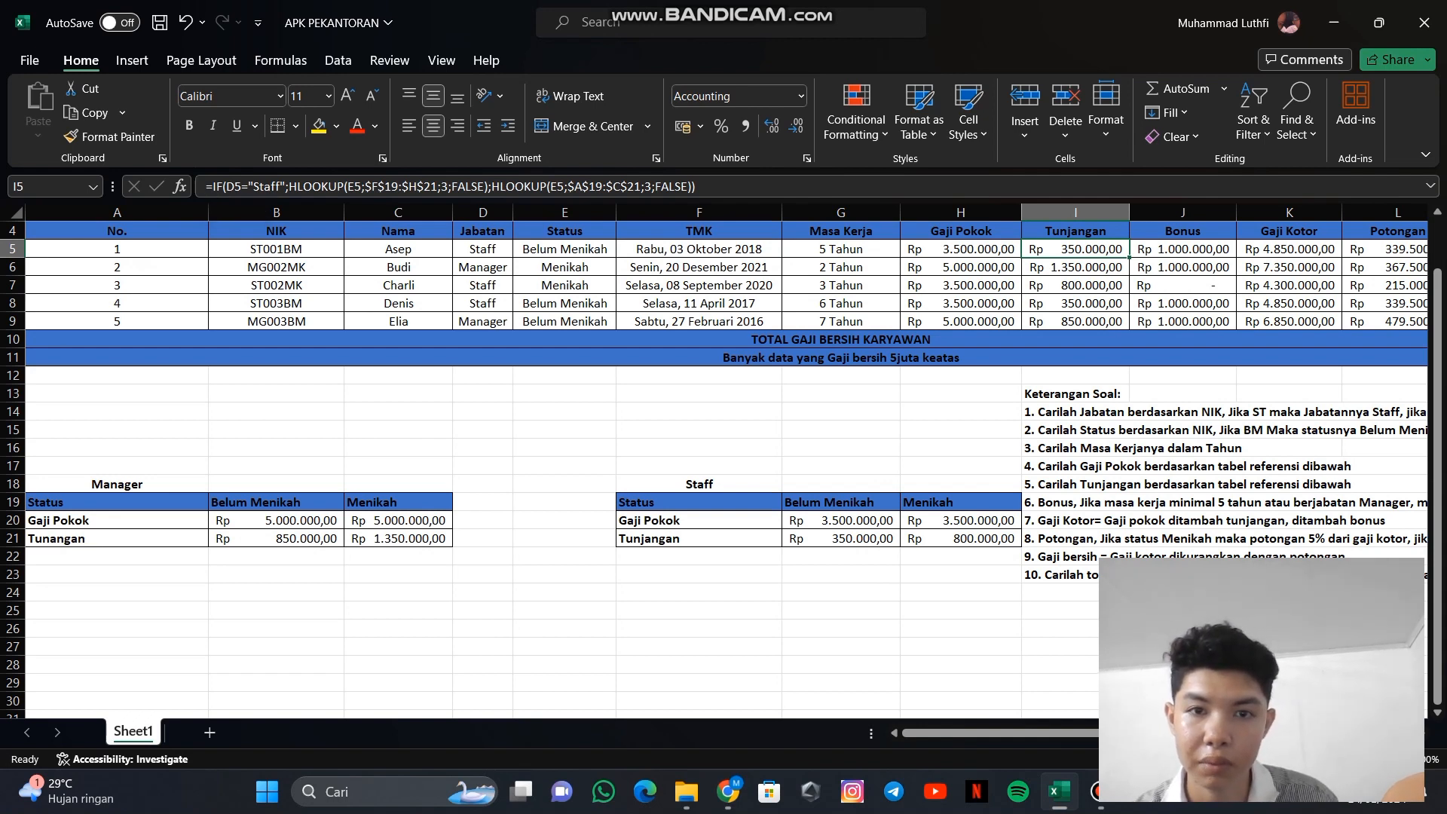
{"action": "key", "text": "F2"}
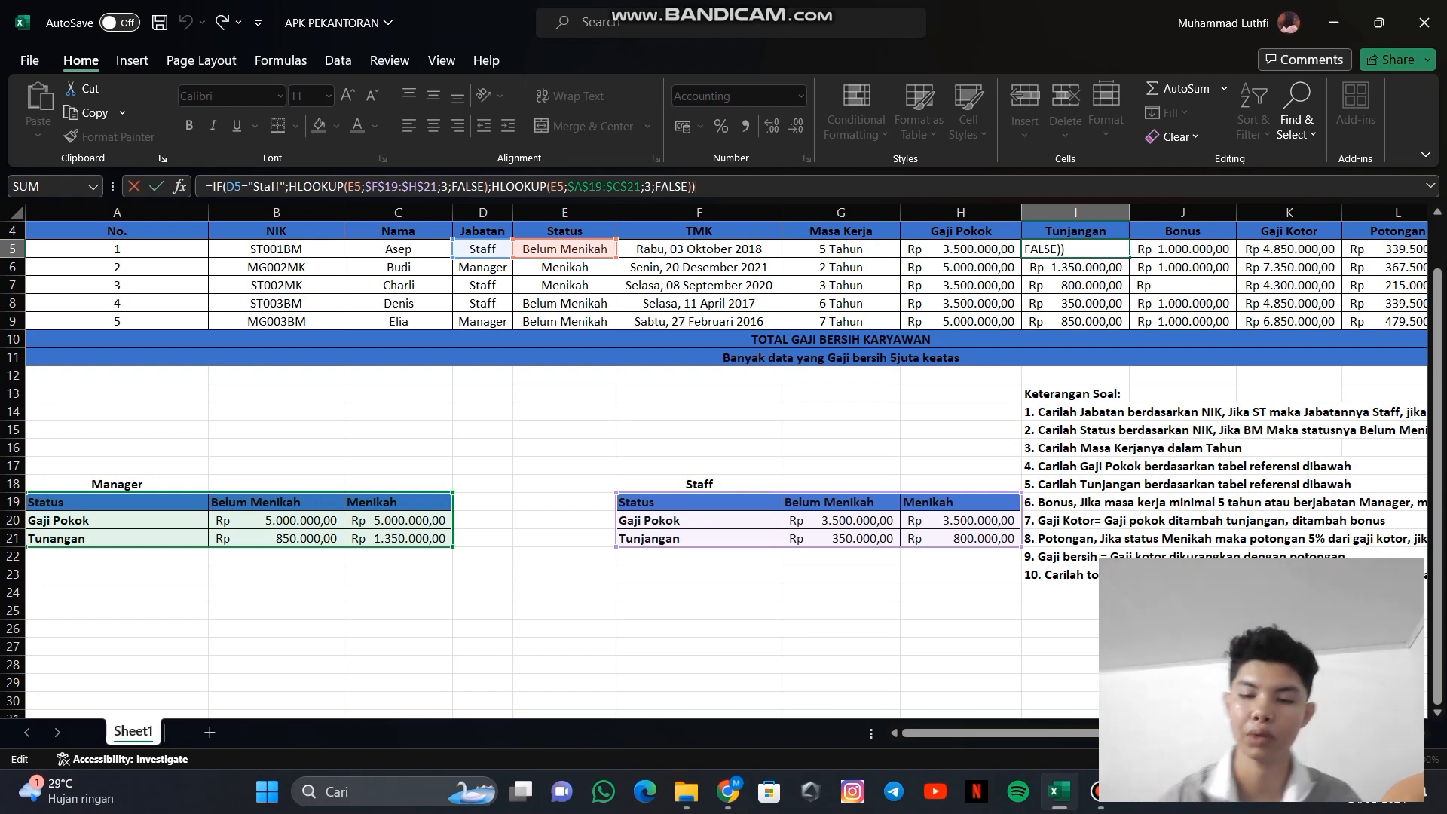
{"action": "key", "text": "Return"}
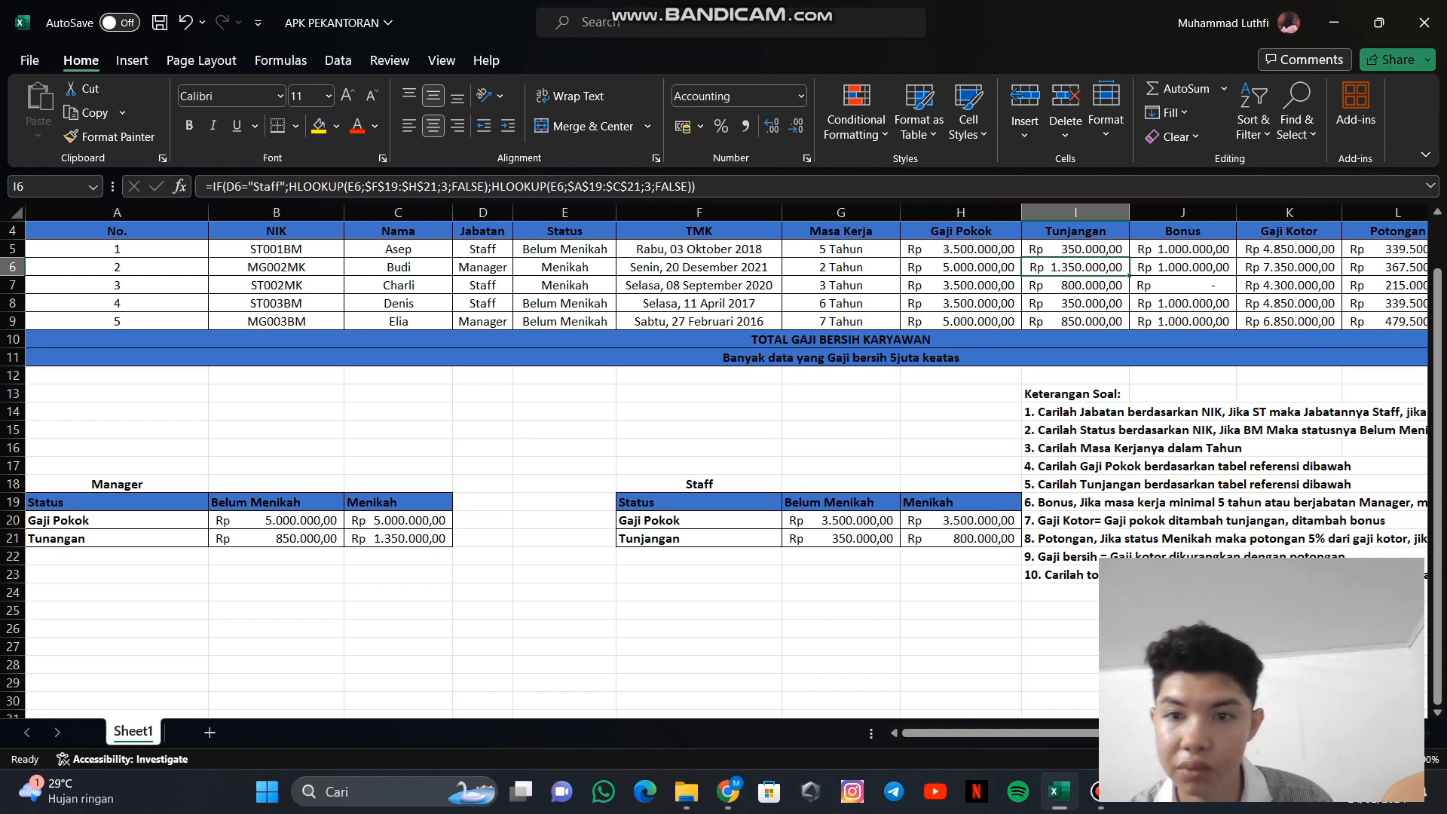
Read the Bonus instruction, number 6 in the question notes, against the salary table's columns
{"action": "scroll", "coordinate": [727, 460], "scroll_direction": "right", "scroll_amount": 3}
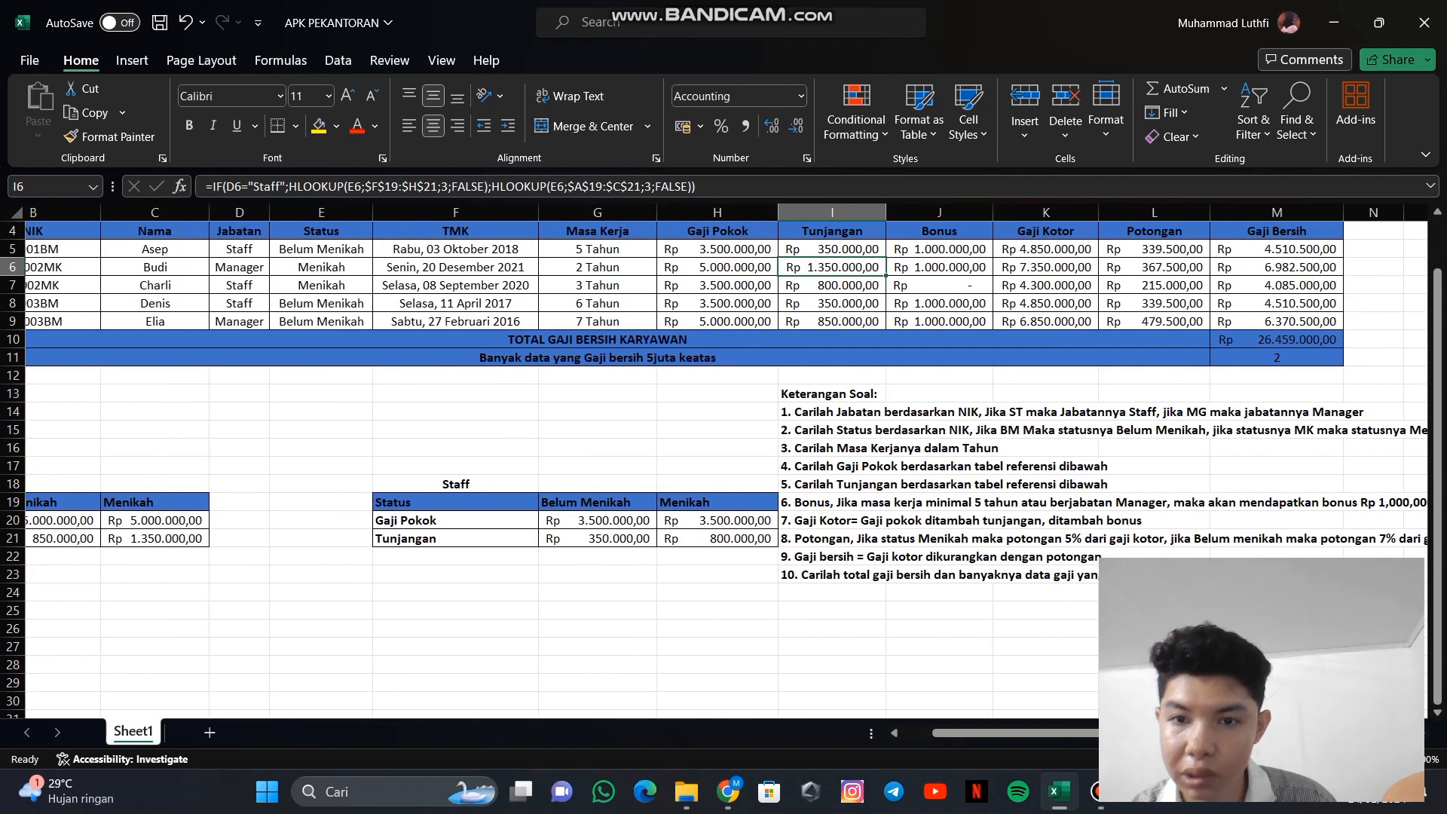
{"action": "scroll", "coordinate": [727, 460], "scroll_direction": "left", "scroll_amount": 3}
{"action": "scroll", "coordinate": [727, 460], "scroll_direction": "up", "scroll_amount": 1}
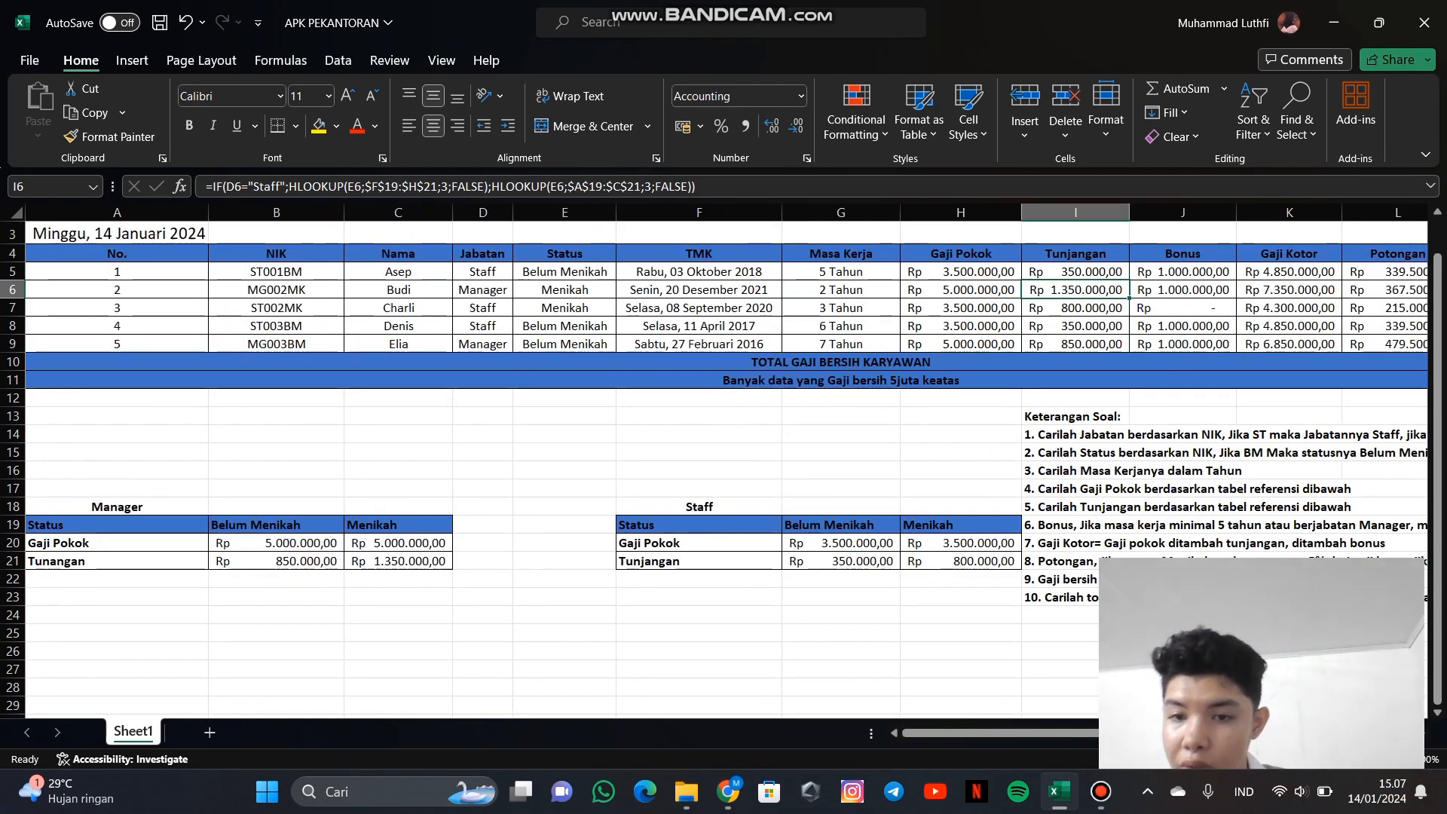
{"action": "scroll", "coordinate": [727, 460], "scroll_direction": "right", "scroll_amount": 1}
{"action": "scroll", "coordinate": [727, 460], "scroll_direction": "left", "scroll_amount": 1}
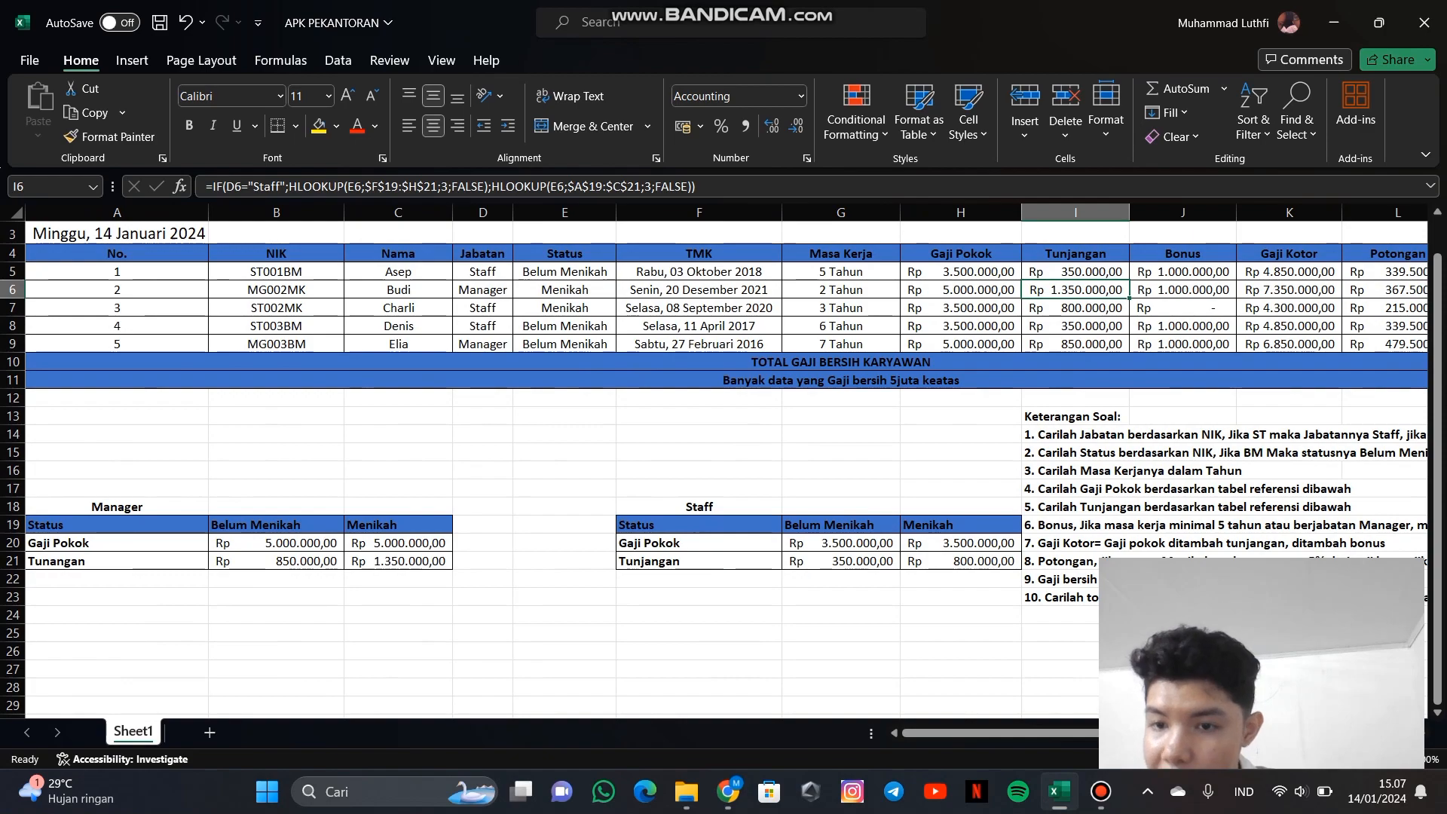
{"action": "scroll", "coordinate": [726, 461], "scroll_direction": "right", "scroll_amount": 3}
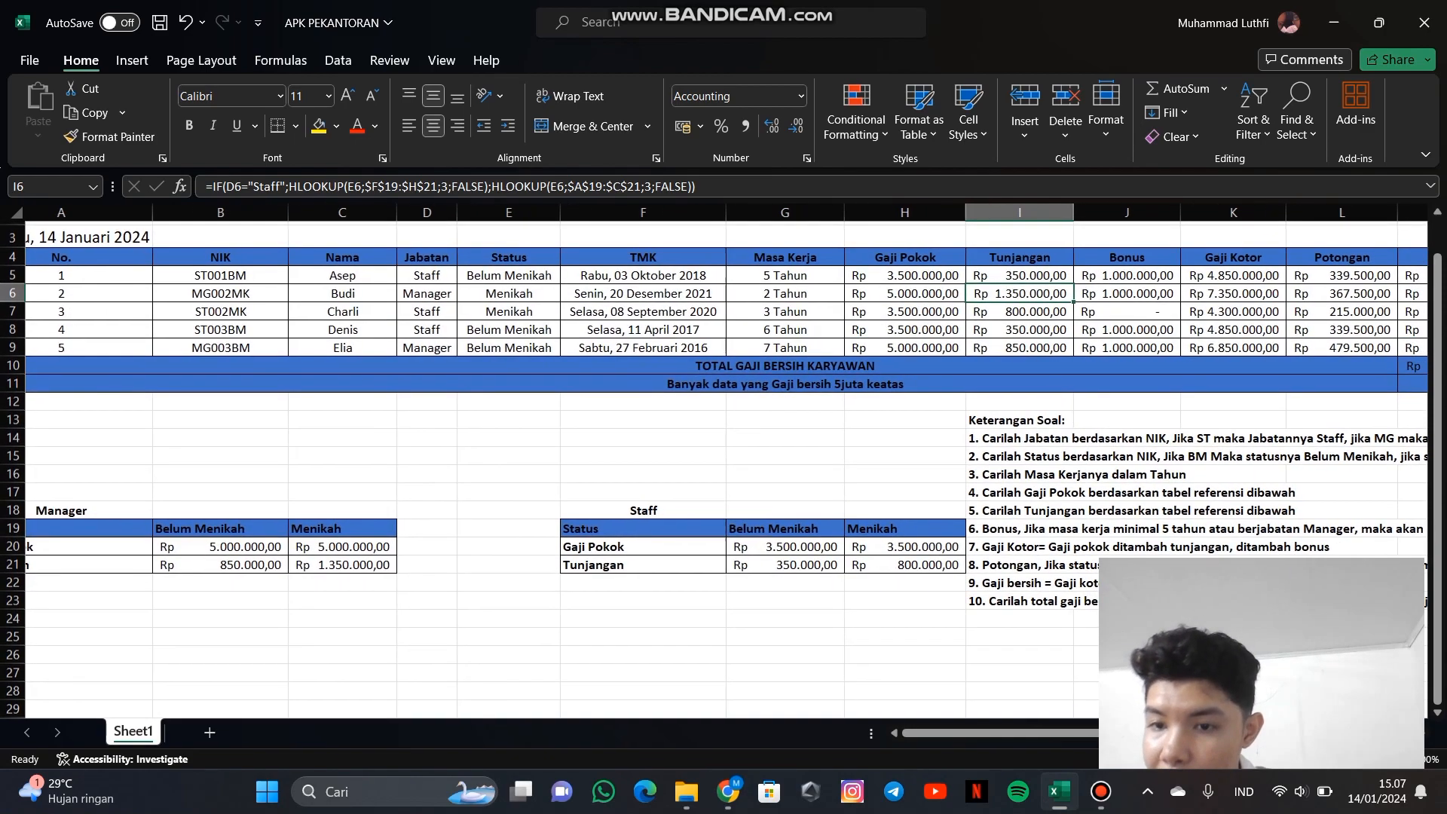
{"action": "scroll", "coordinate": [728, 461], "scroll_direction": "right", "scroll_amount": 4}
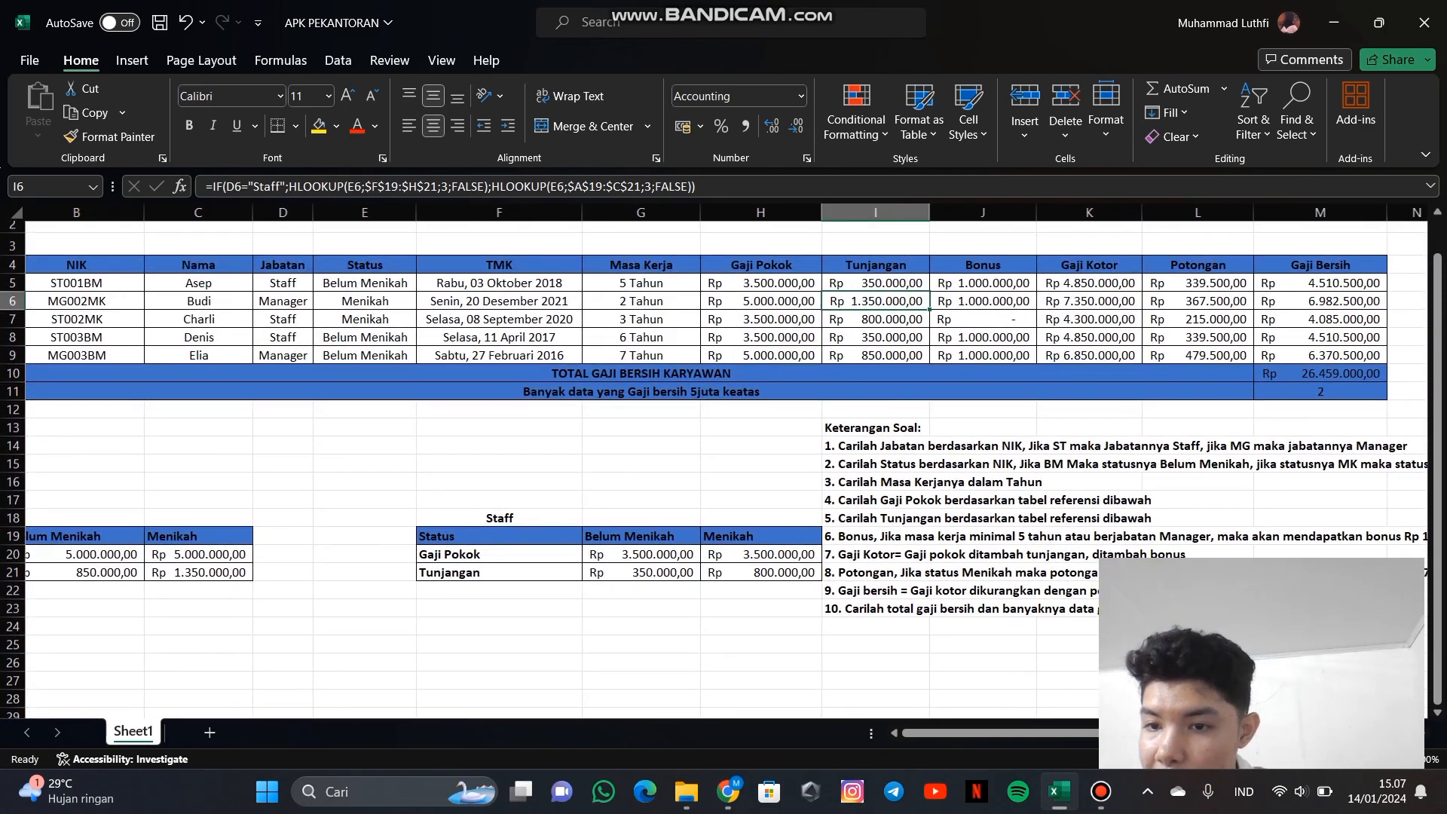
{"action": "scroll", "coordinate": [728, 460], "scroll_direction": "left", "scroll_amount": 3}
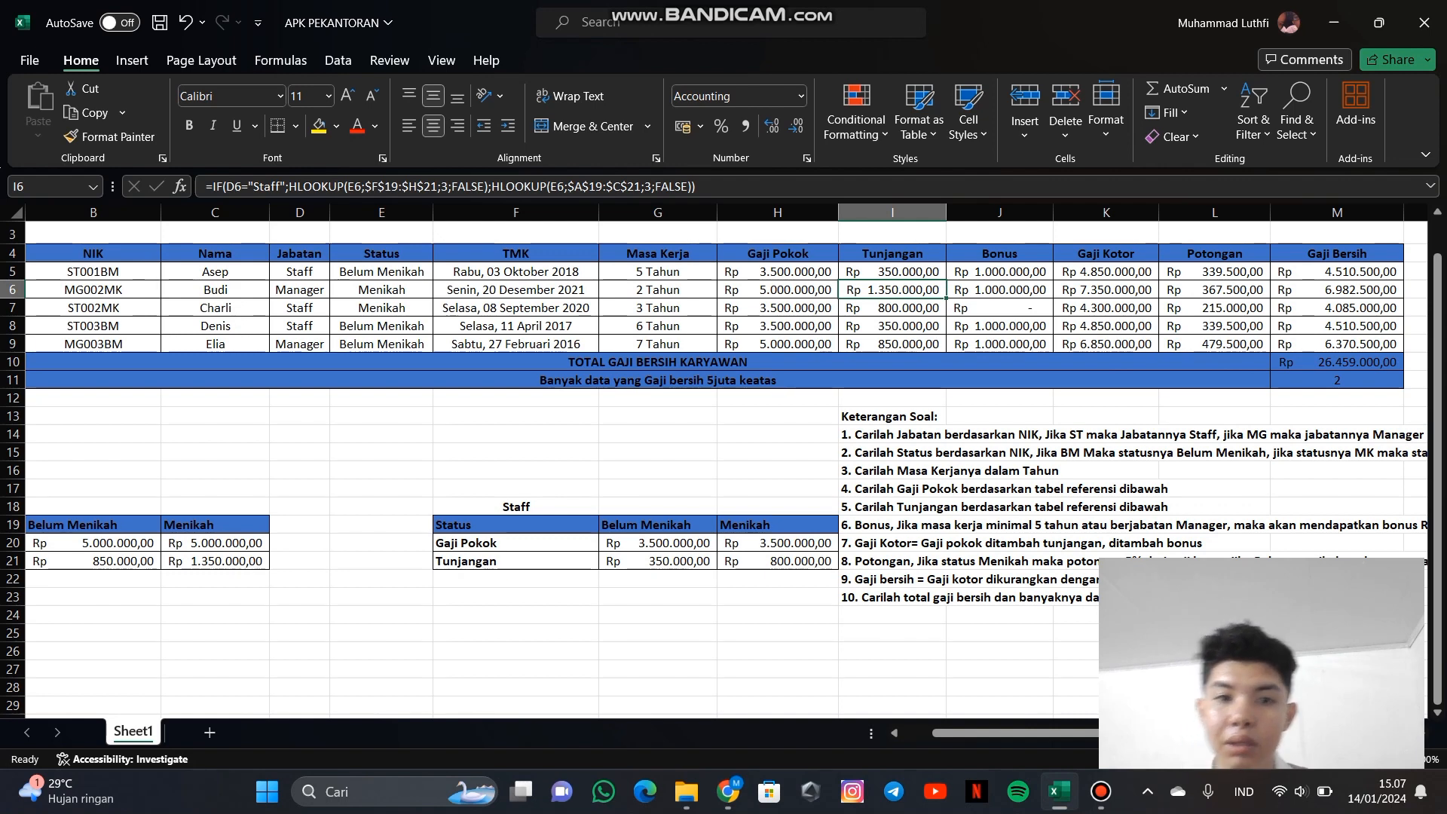
{"action": "scroll", "coordinate": [726, 460], "scroll_direction": "left", "scroll_amount": 1}
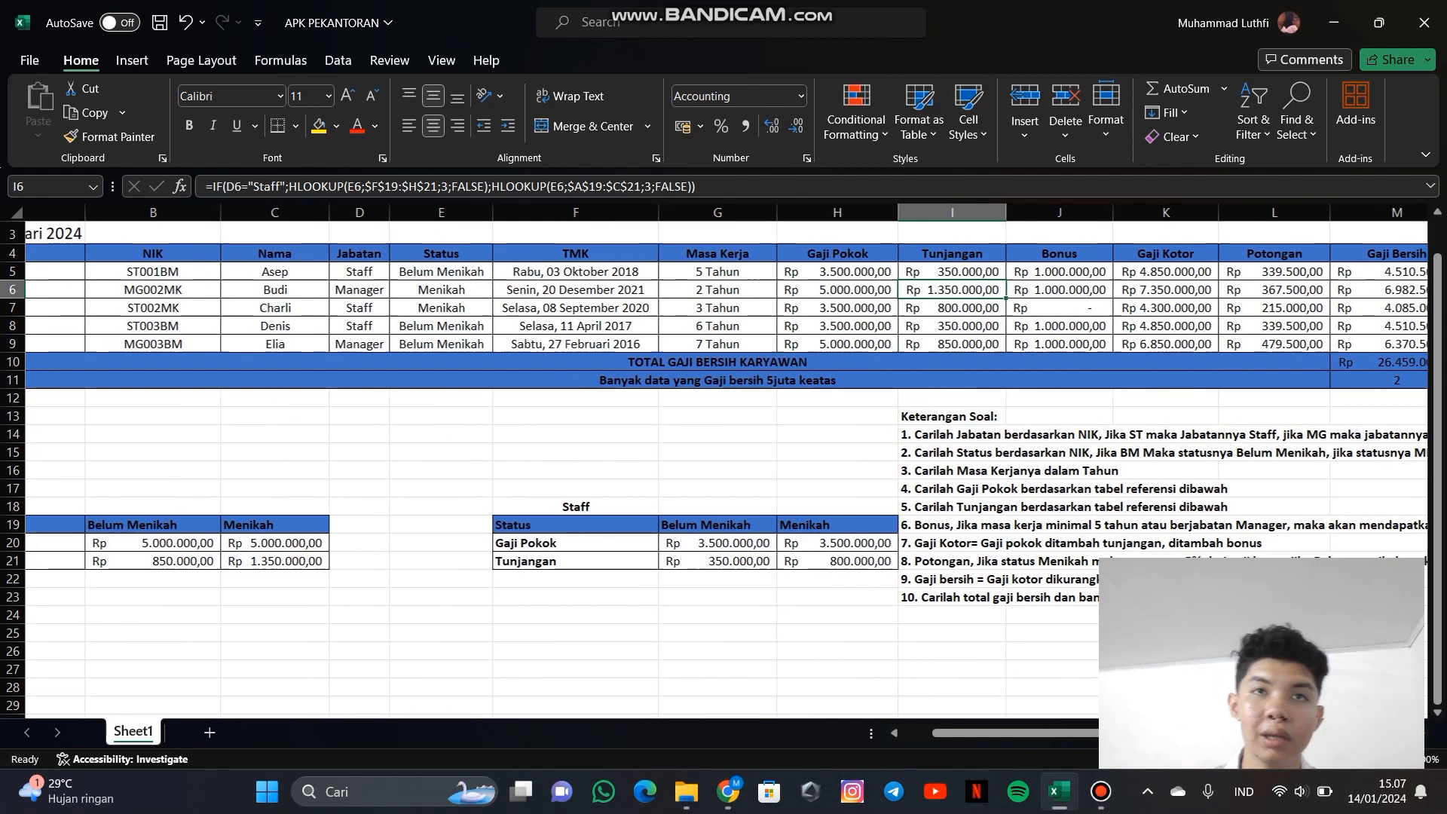
{"action": "scroll", "coordinate": [726, 460], "scroll_direction": "right", "scroll_amount": 1}
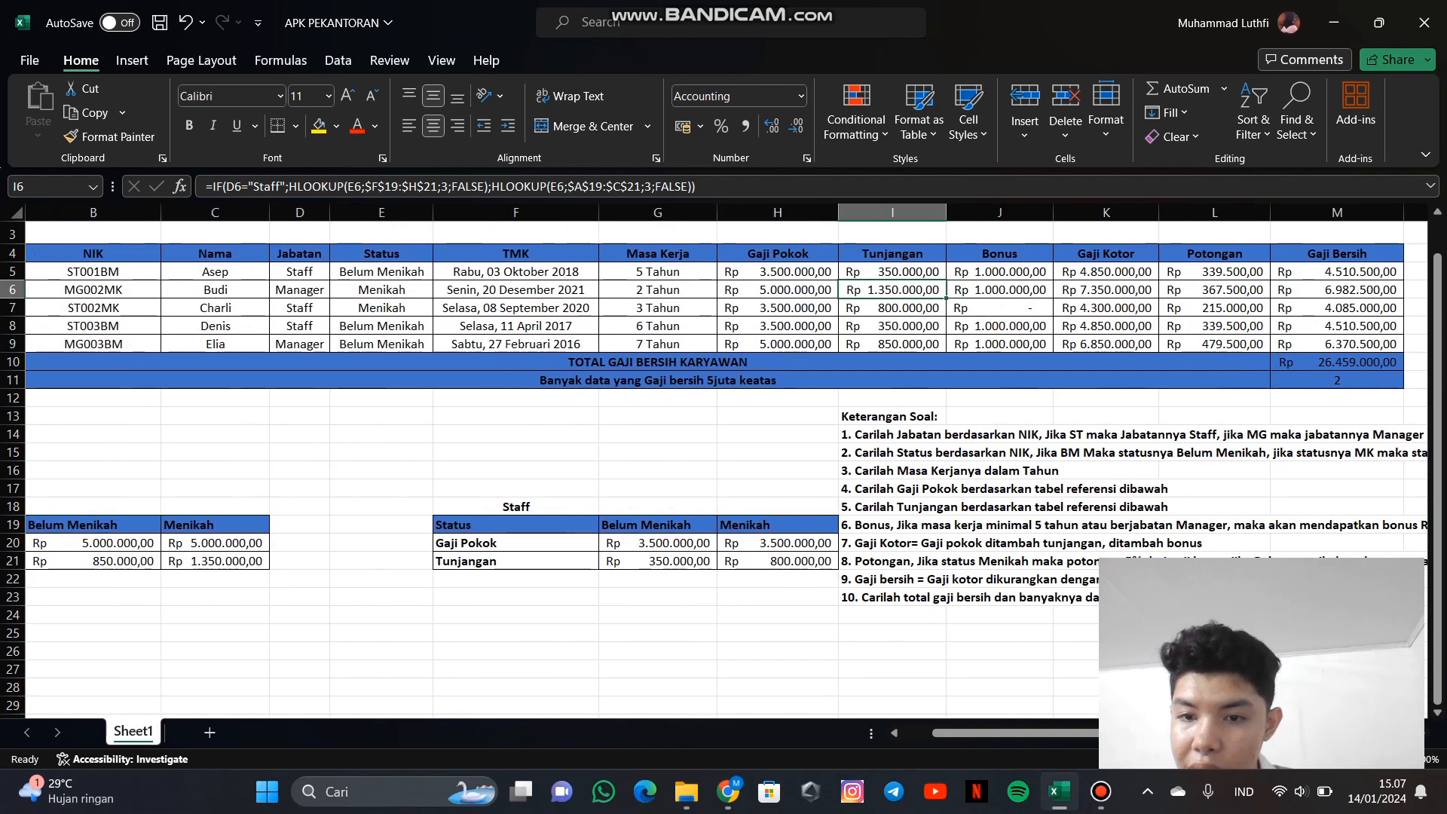
{"action": "scroll", "coordinate": [726, 461], "scroll_direction": "left", "scroll_amount": 3}
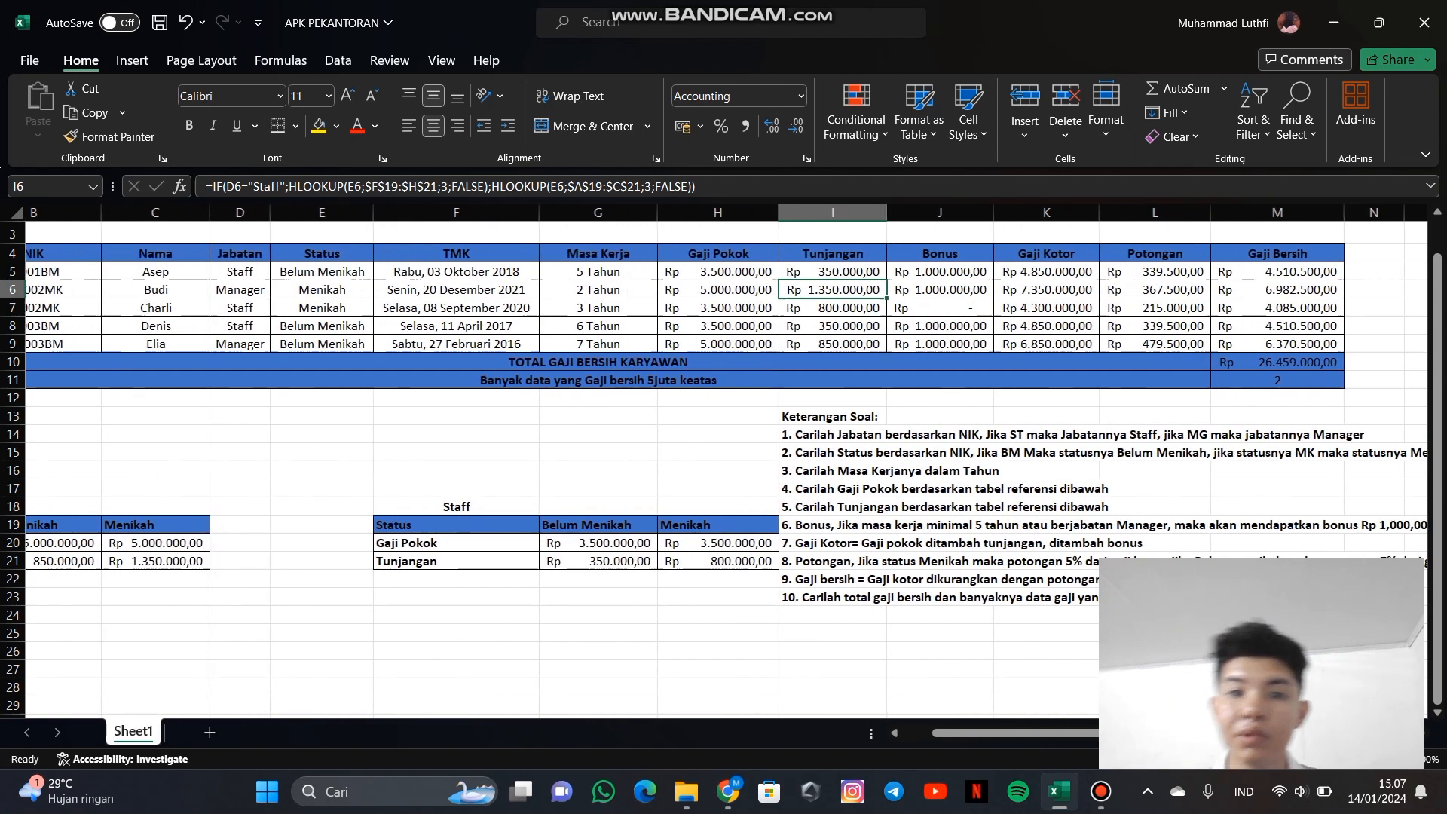
{"action": "scroll", "coordinate": [727, 461], "scroll_direction": "left", "scroll_amount": 4}
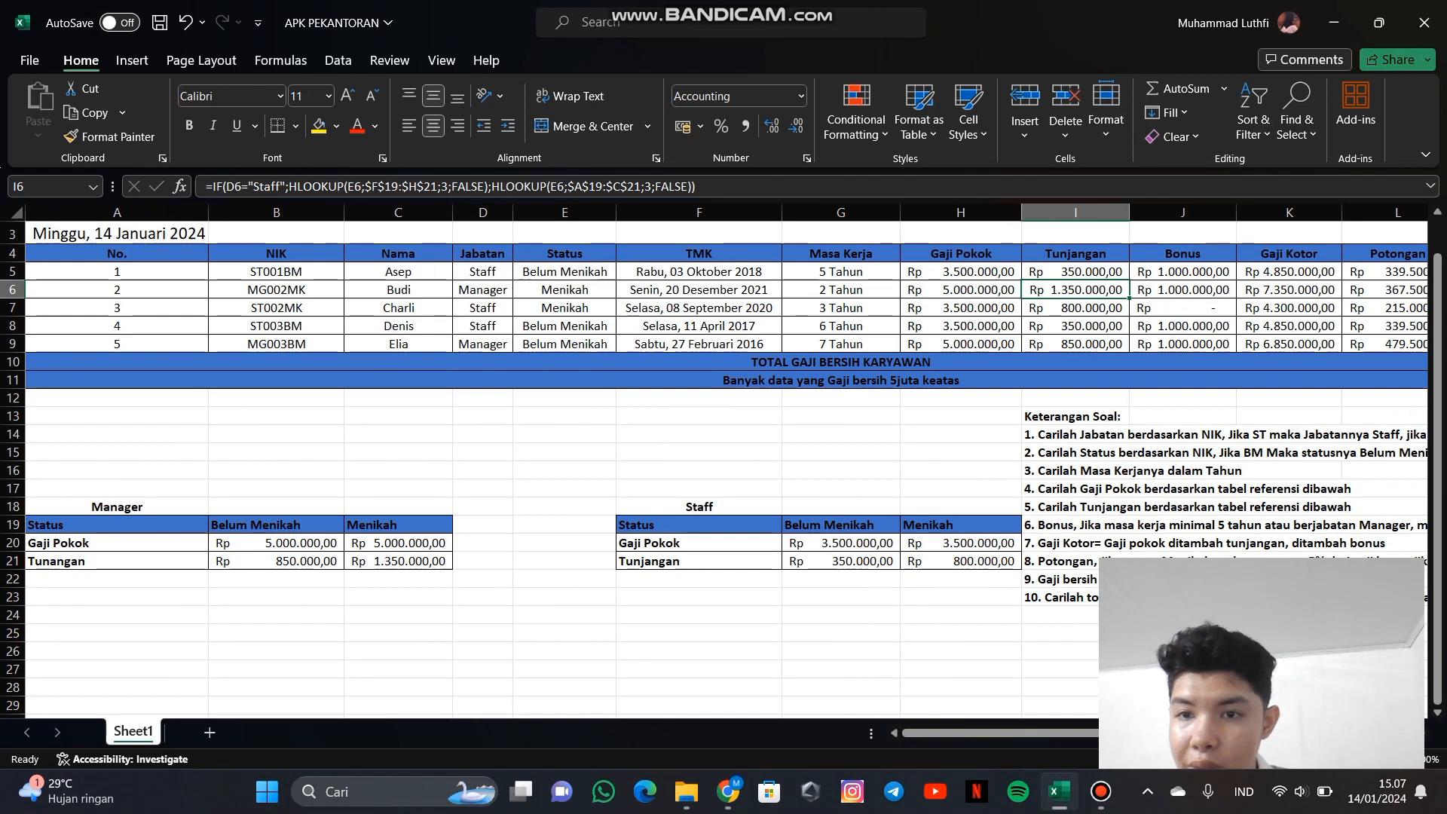
Inspect the Bonus formula in J5 with its referenced Masa Kerja and Jabatan cells, and compare it with the formula in J7
{"action": "left_click", "coordinate": [1184, 272]}
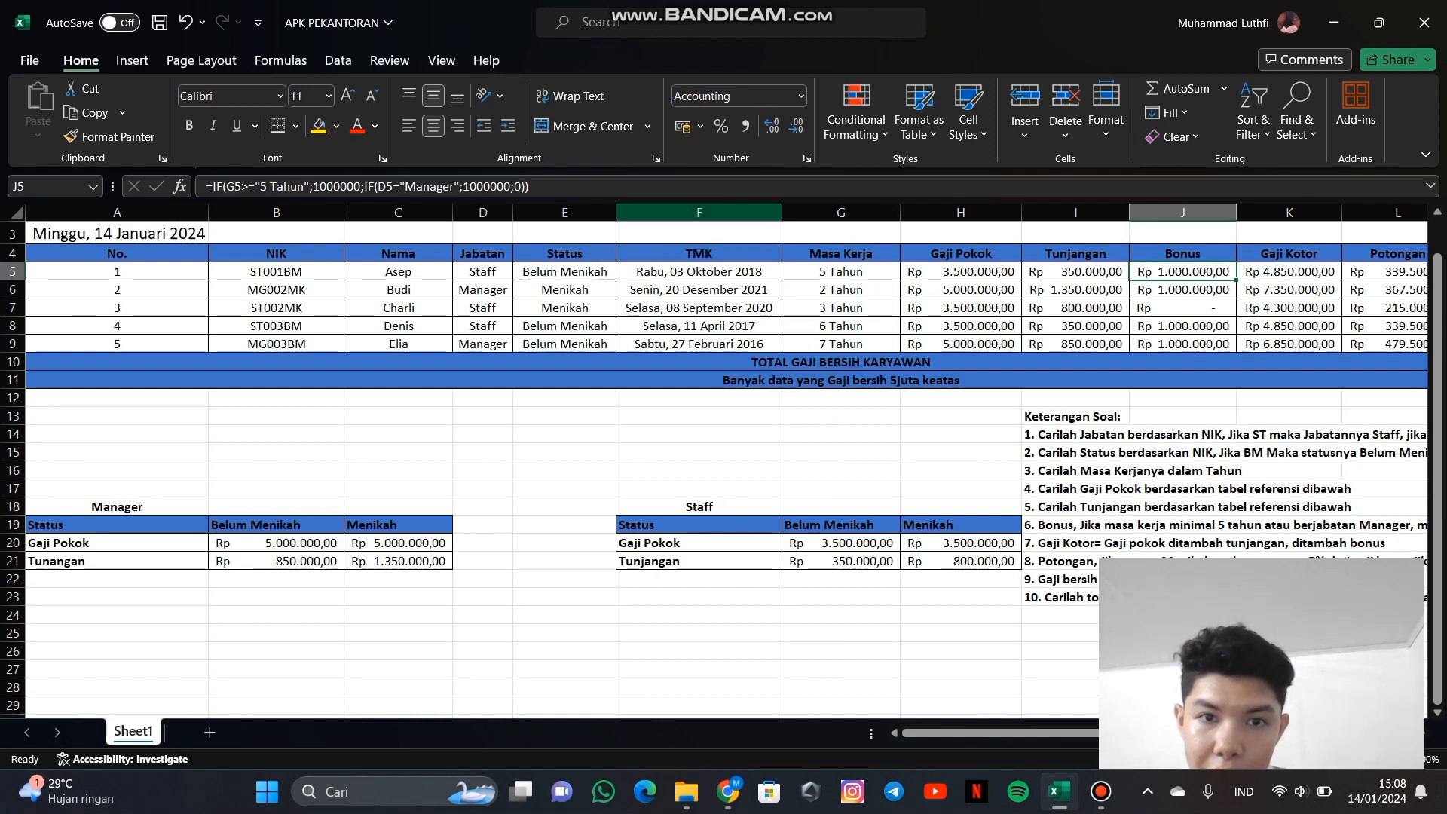
{"action": "left_click", "coordinate": [664, 187]}
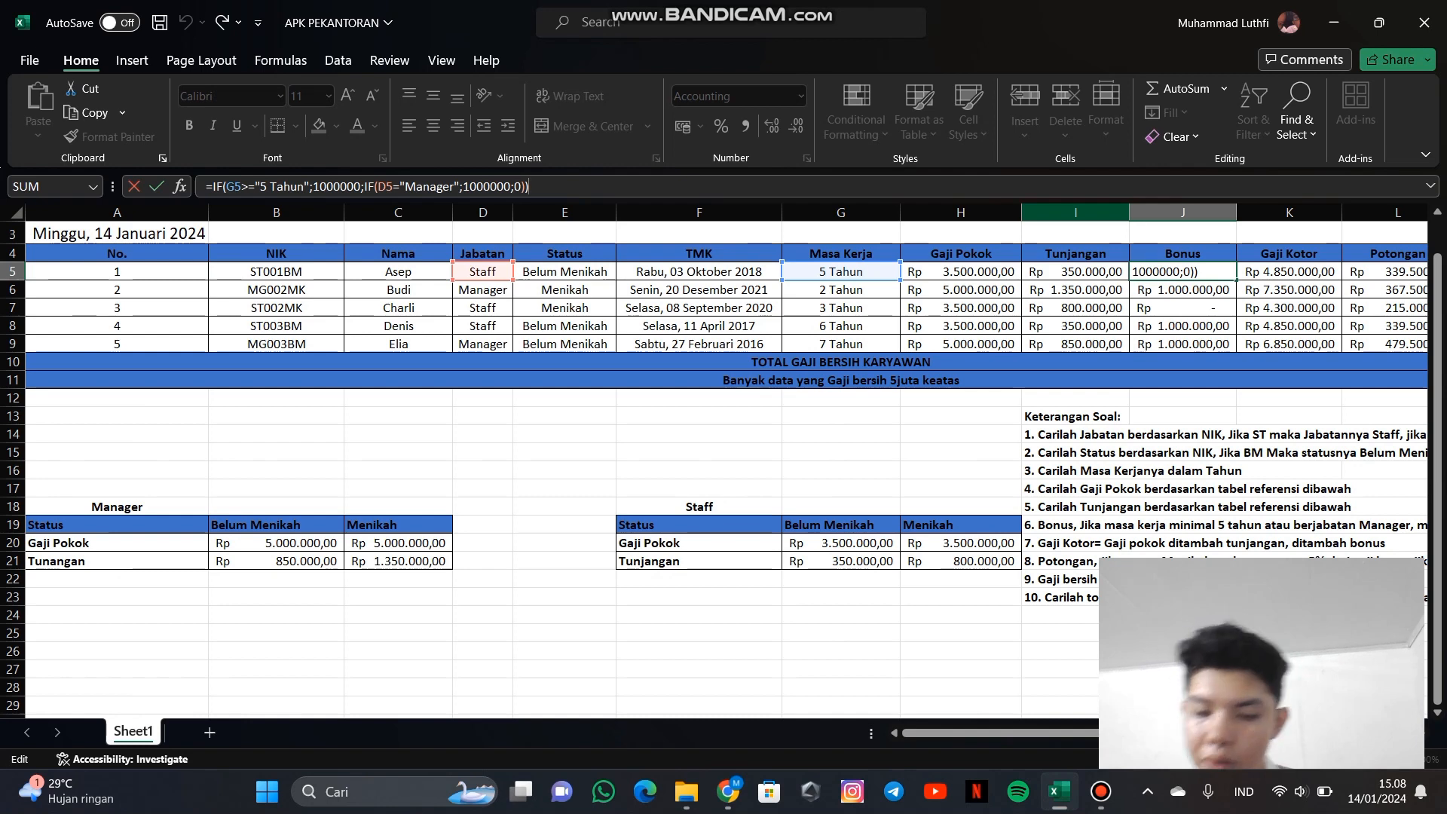
{"action": "key", "text": "Return"}
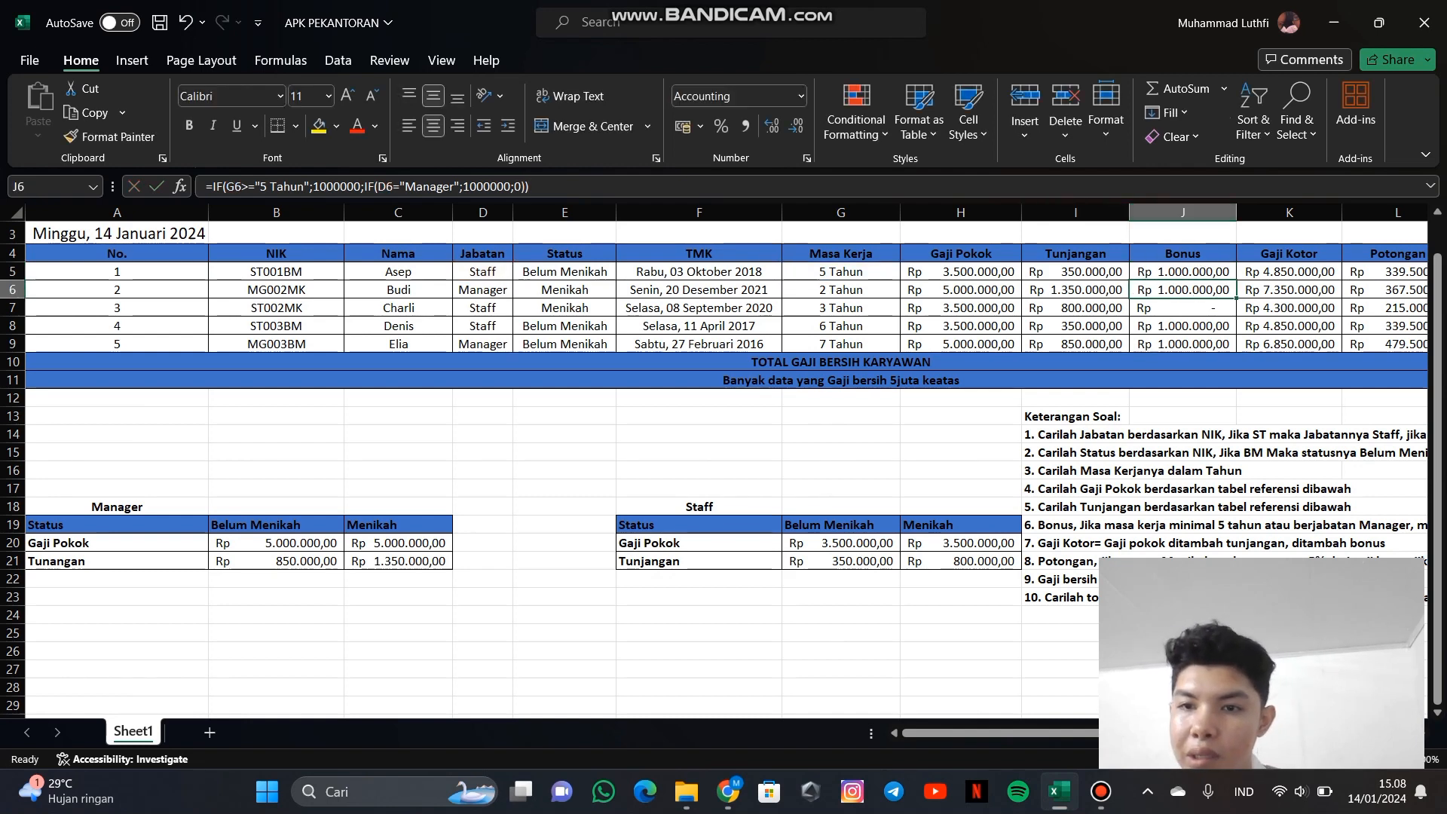
{"action": "scroll", "coordinate": [726, 461], "scroll_direction": "right", "scroll_amount": 1}
{"action": "scroll", "coordinate": [726, 459], "scroll_direction": "left", "scroll_amount": 1}
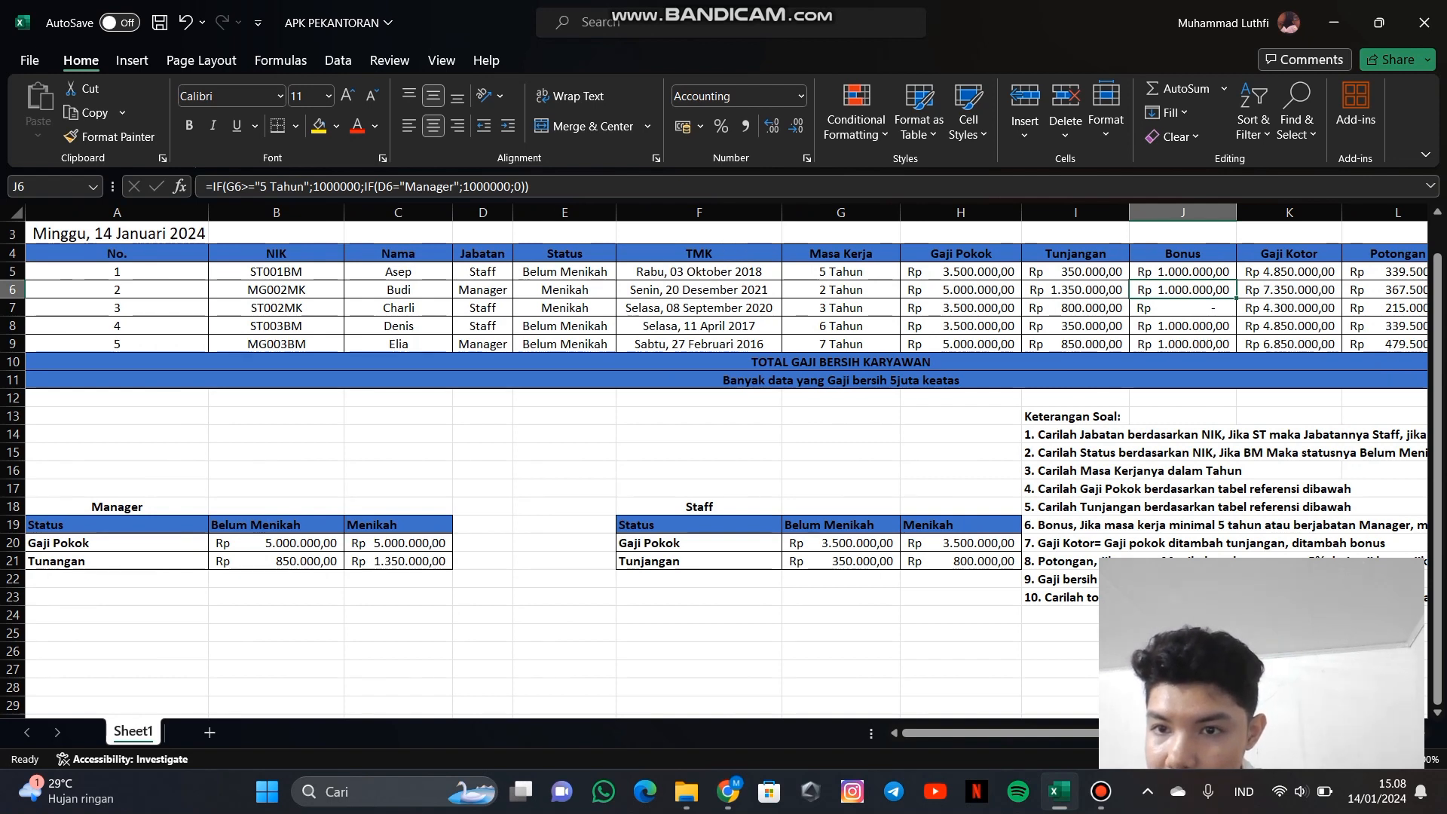
{"action": "left_click", "coordinate": [1184, 273]}
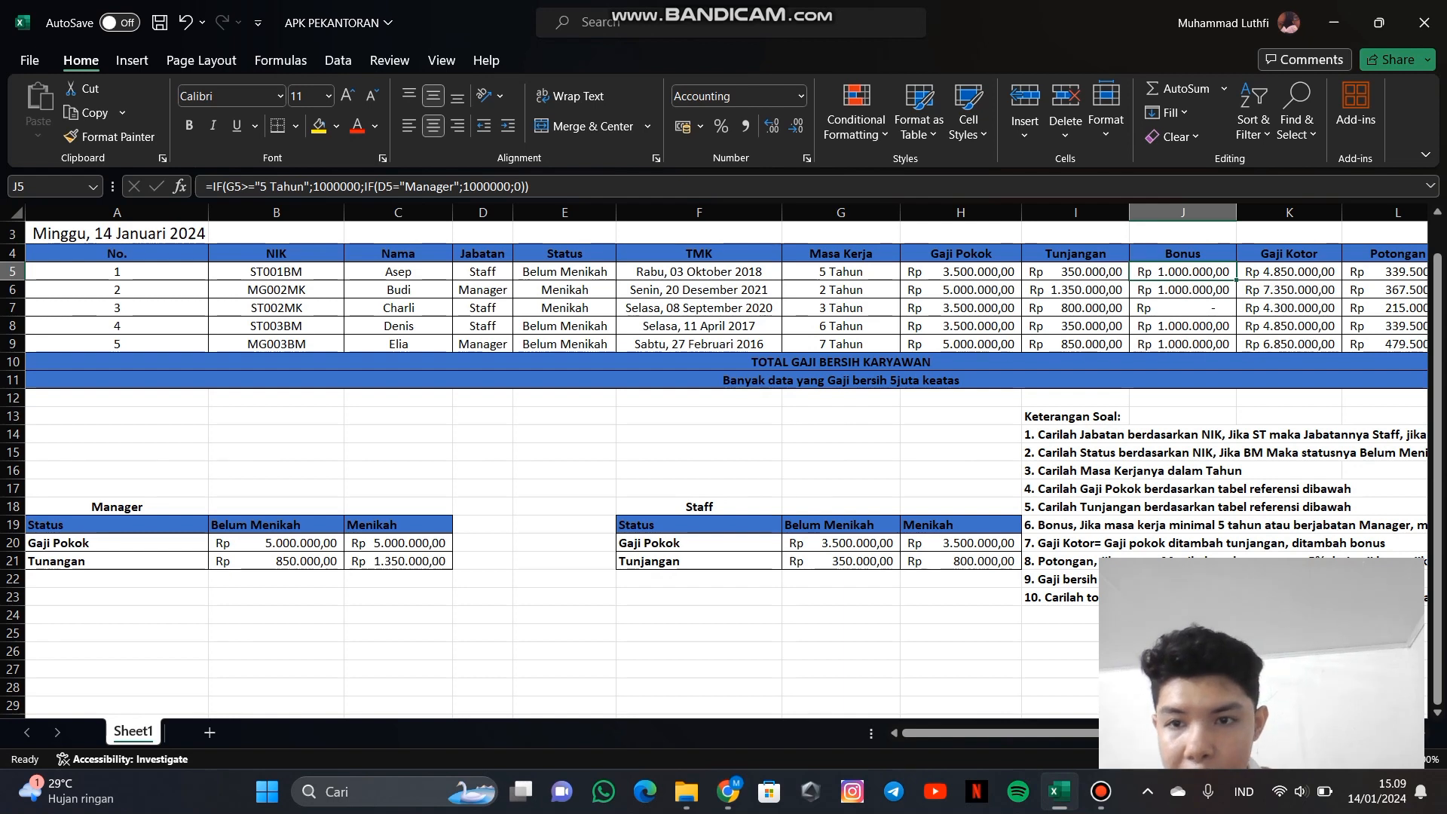
{"action": "left_click", "coordinate": [1183, 308]}
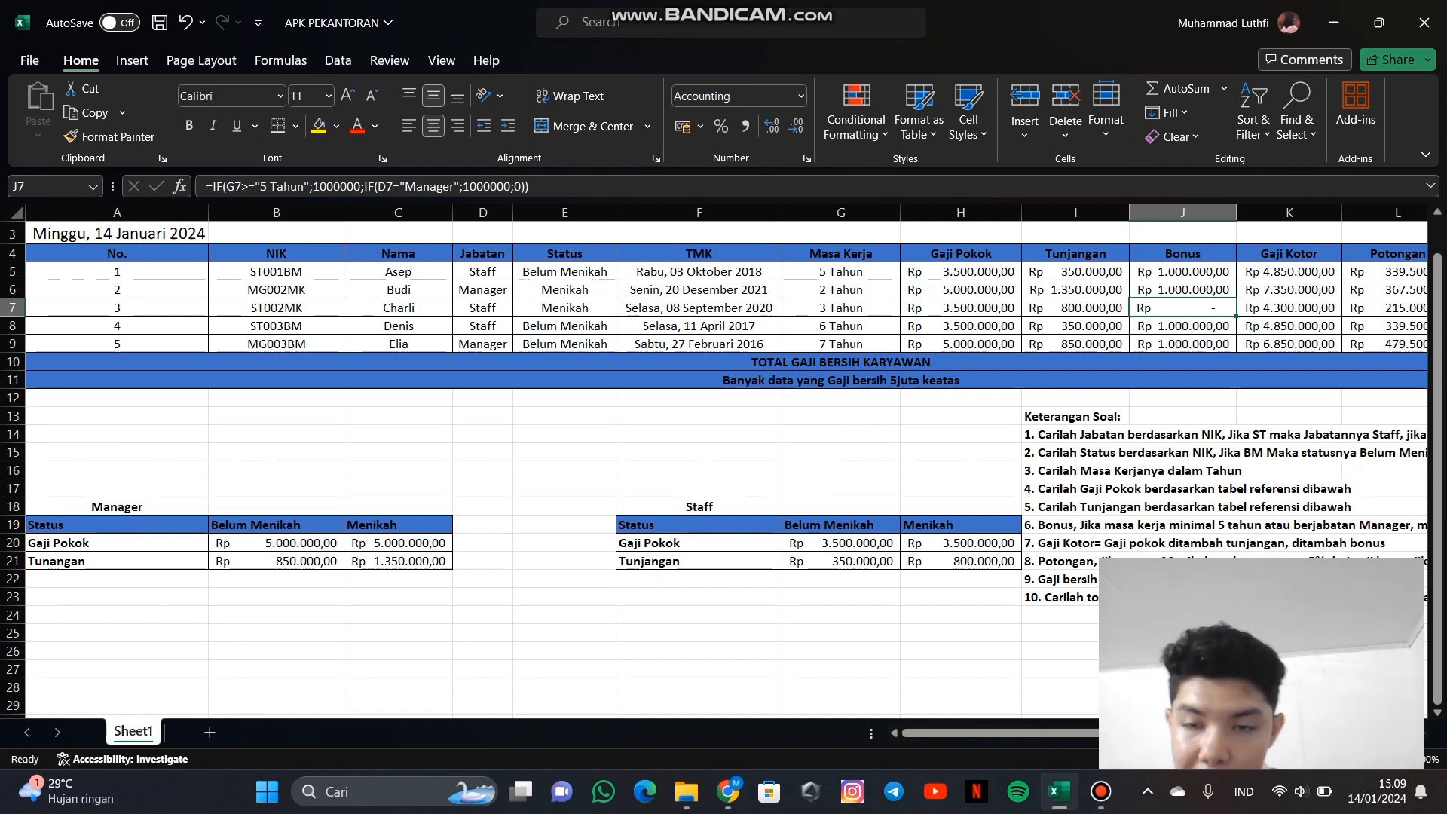
Read the Gaji Kotor instruction and inspect the formula in K5 with its referenced Gaji Pokok, Tunjangan and Bonus cells
{"action": "scroll", "coordinate": [728, 459], "scroll_direction": "right", "scroll_amount": 2}
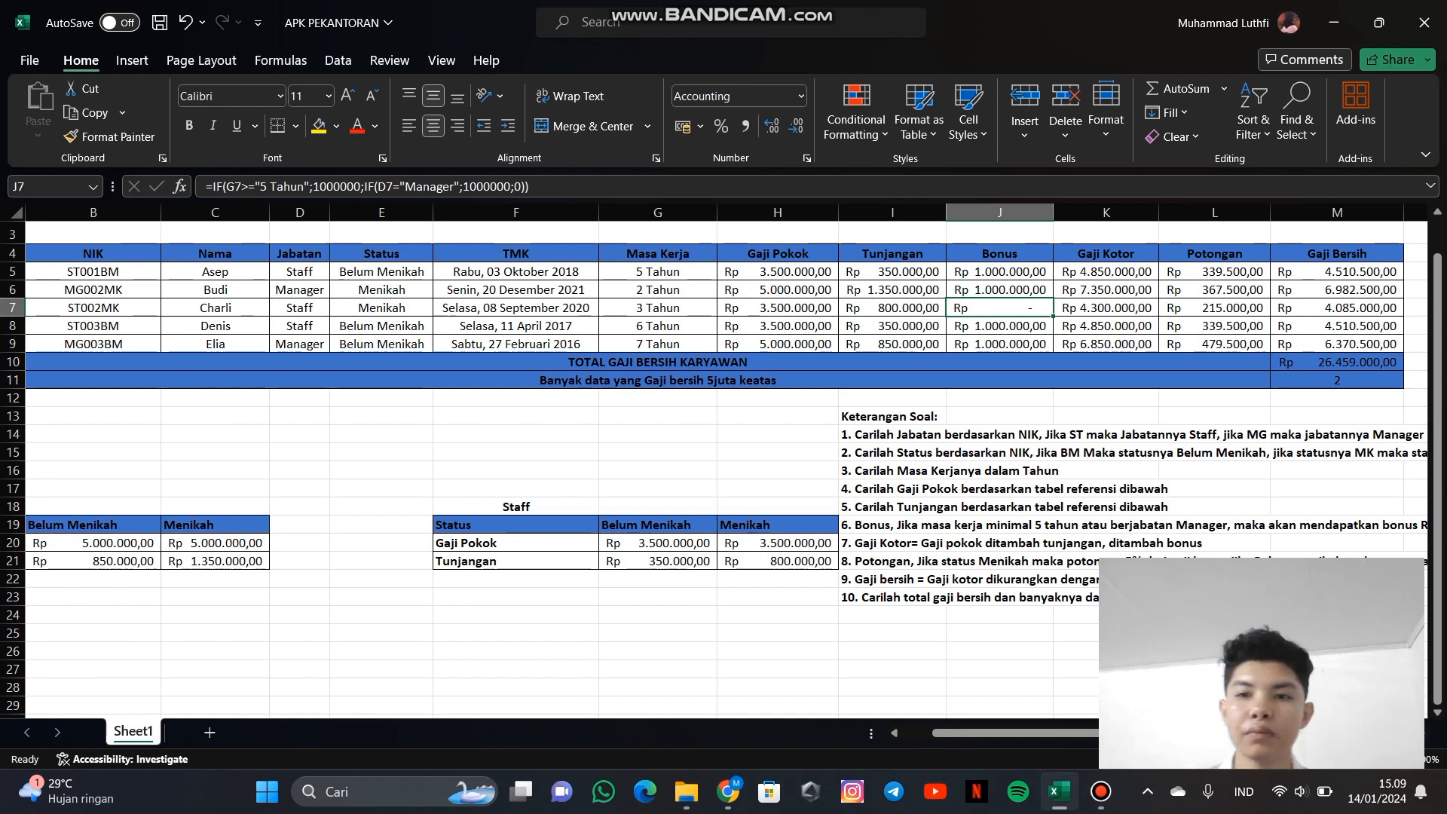
{"action": "scroll", "coordinate": [715, 461], "scroll_direction": "right", "scroll_amount": 1}
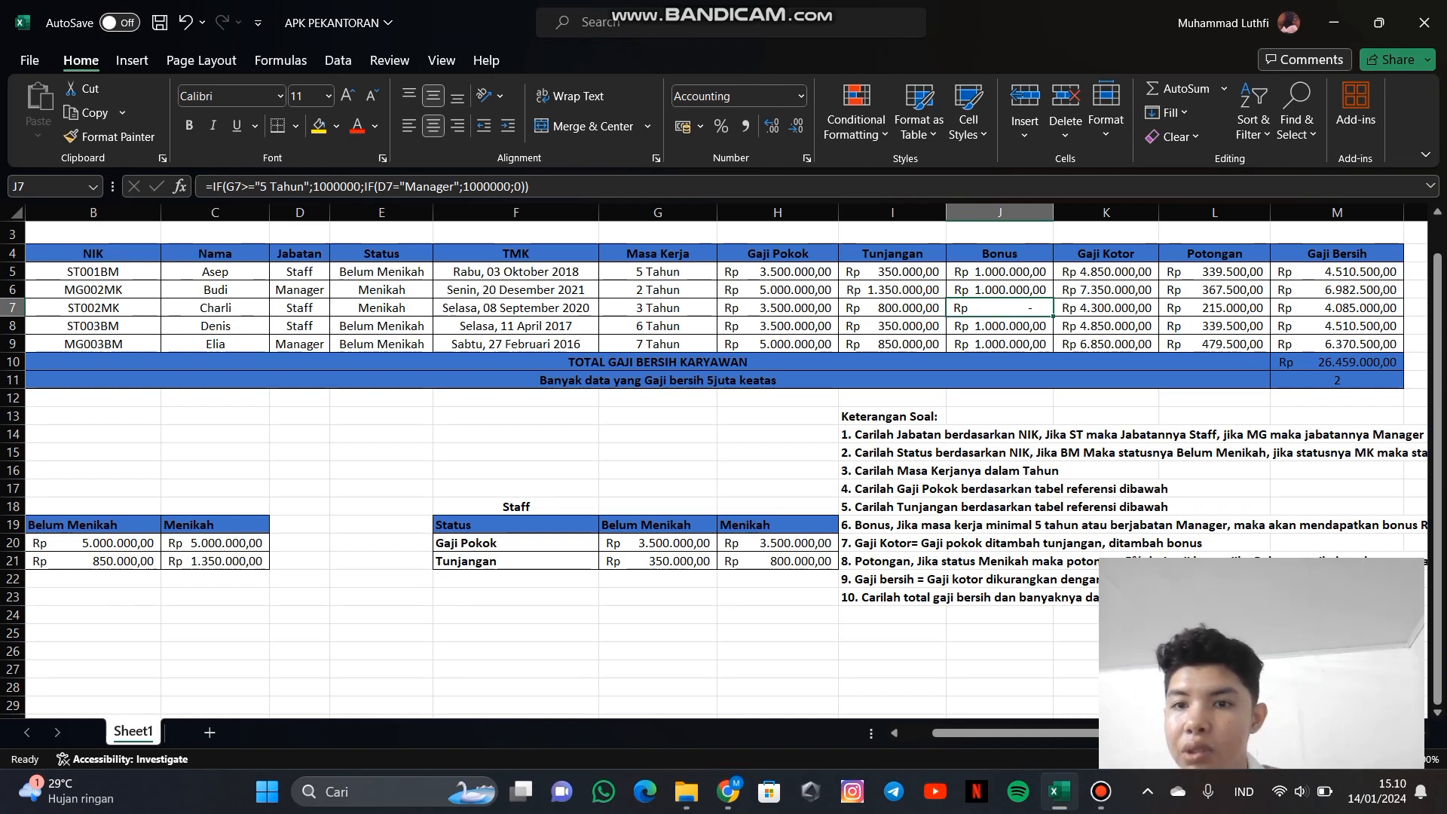
{"action": "left_click", "coordinate": [1106, 272]}
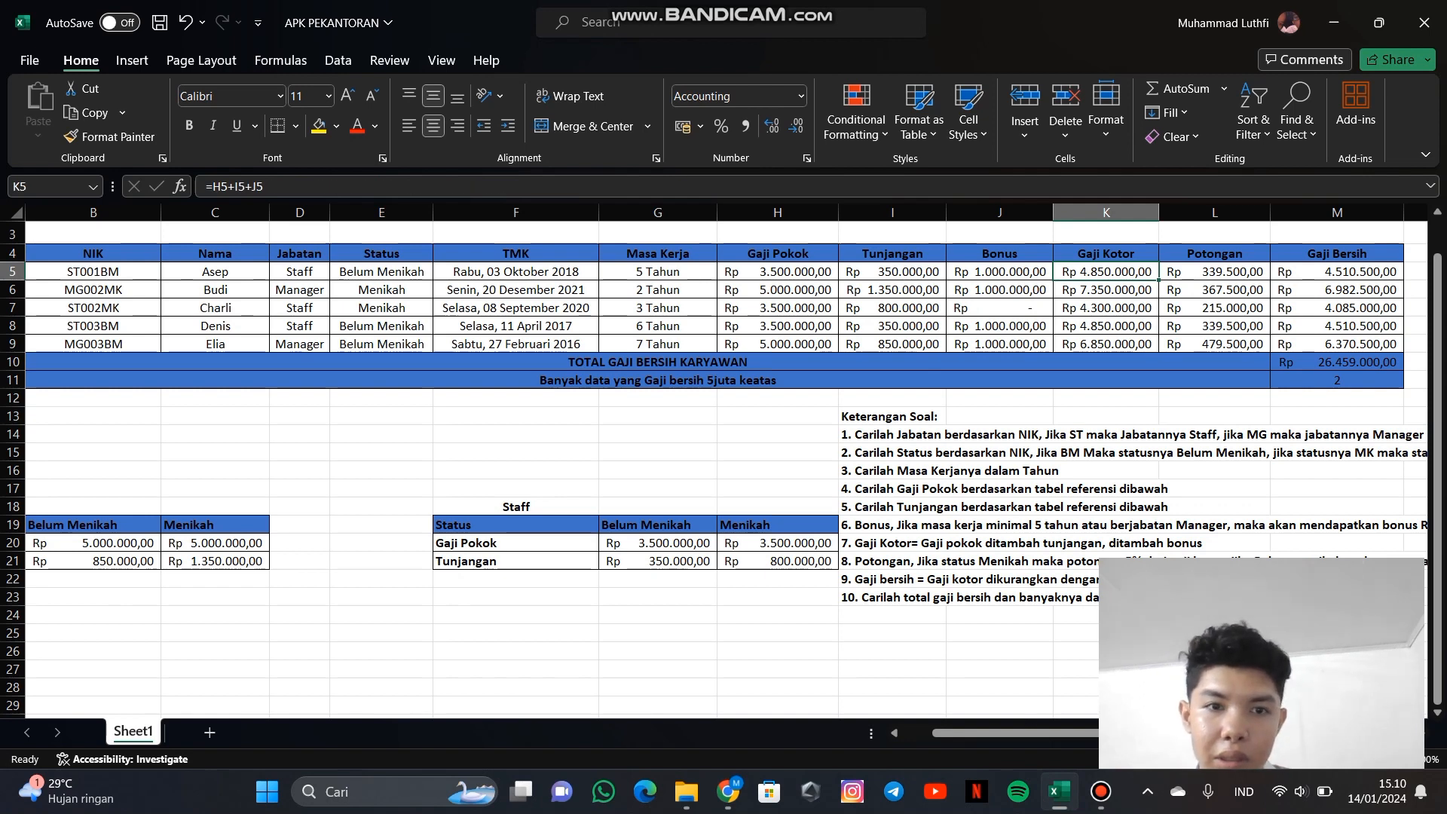
{"action": "key", "text": "F2"}
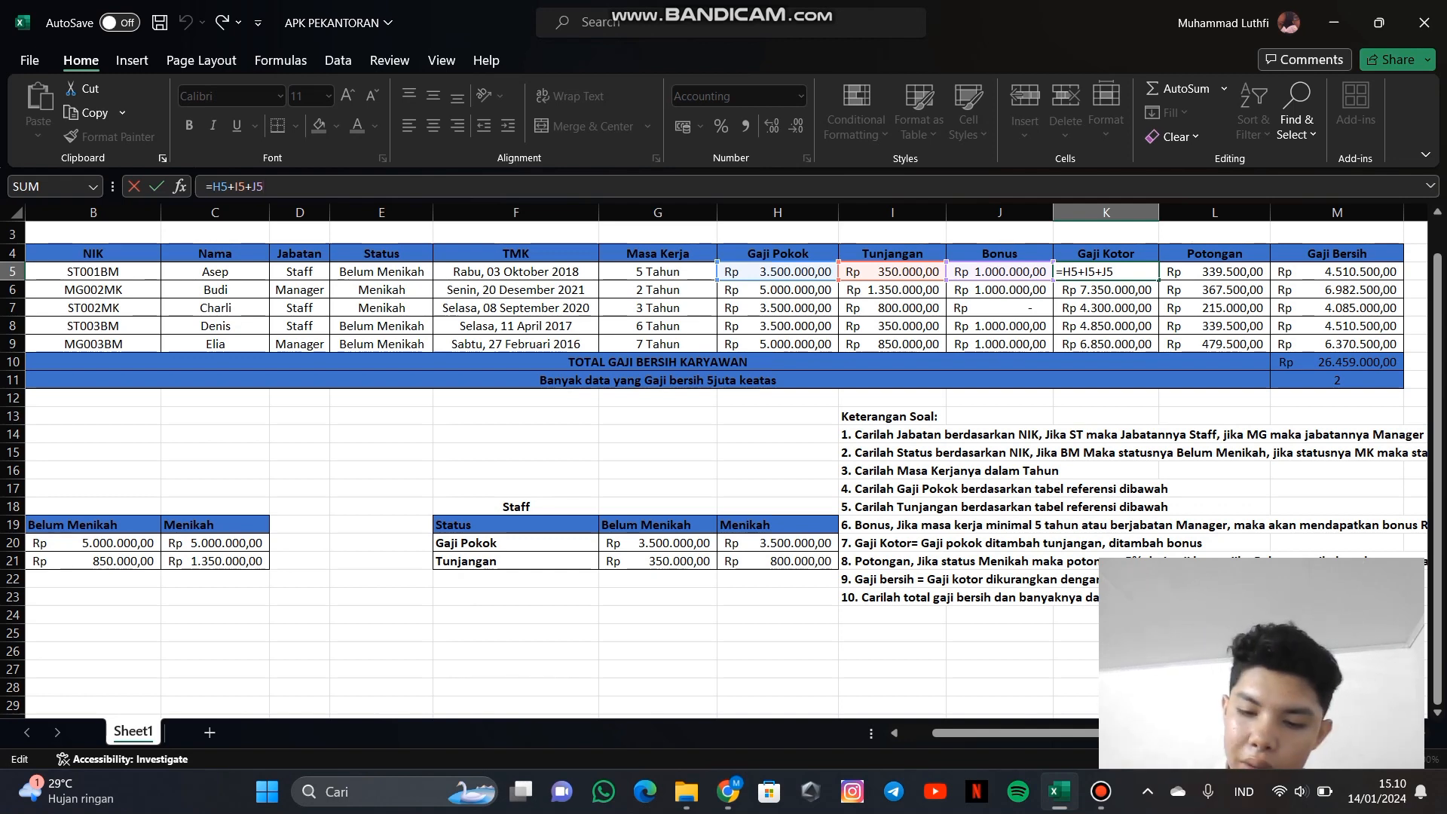
{"action": "key", "text": "Return"}
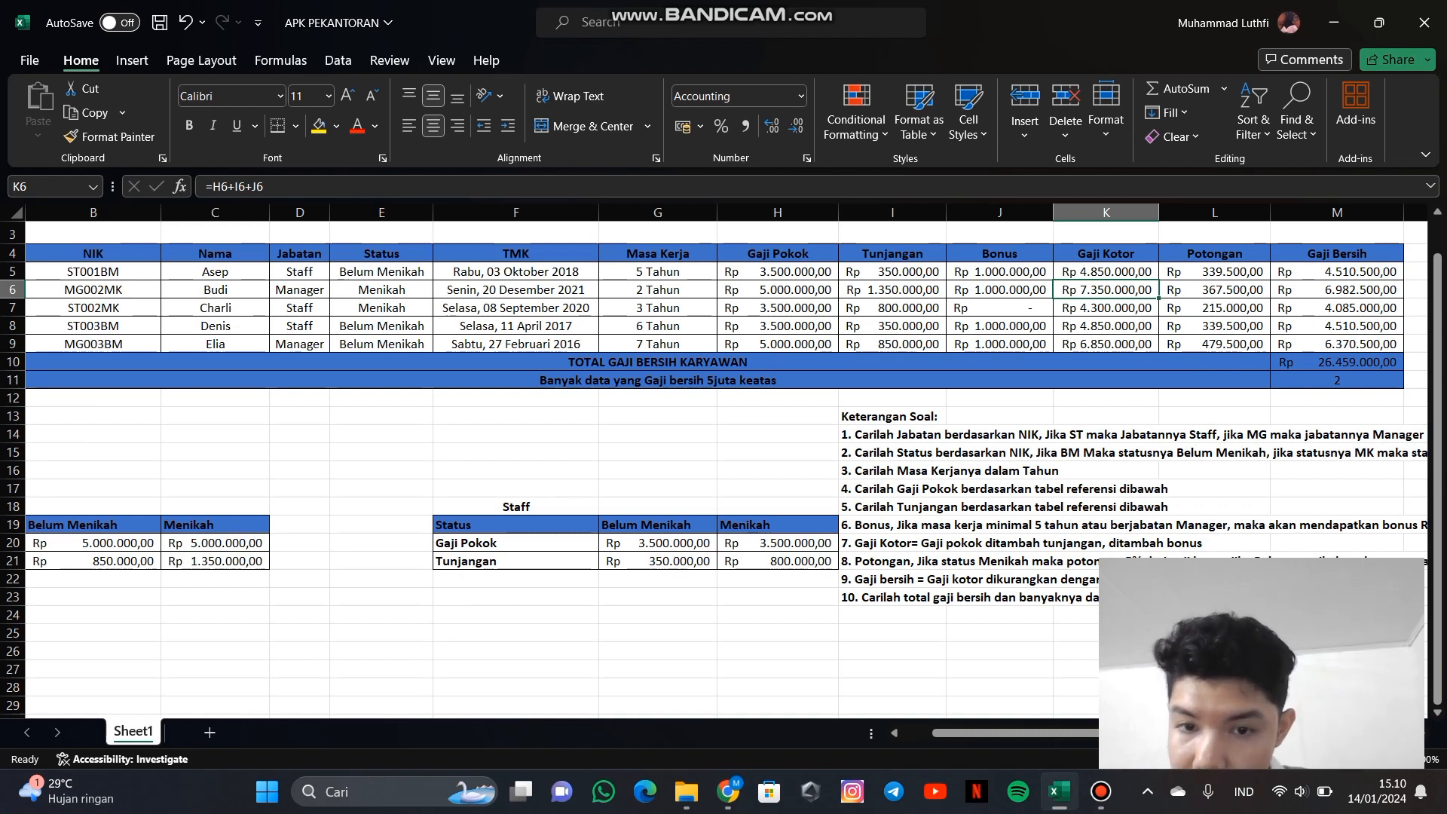
Read the full Potongan instruction and inspect the formula in L5 with its referenced Status and Gaji Kotor cells
{"action": "scroll", "coordinate": [715, 470], "scroll_direction": "down", "scroll_amount": 1}
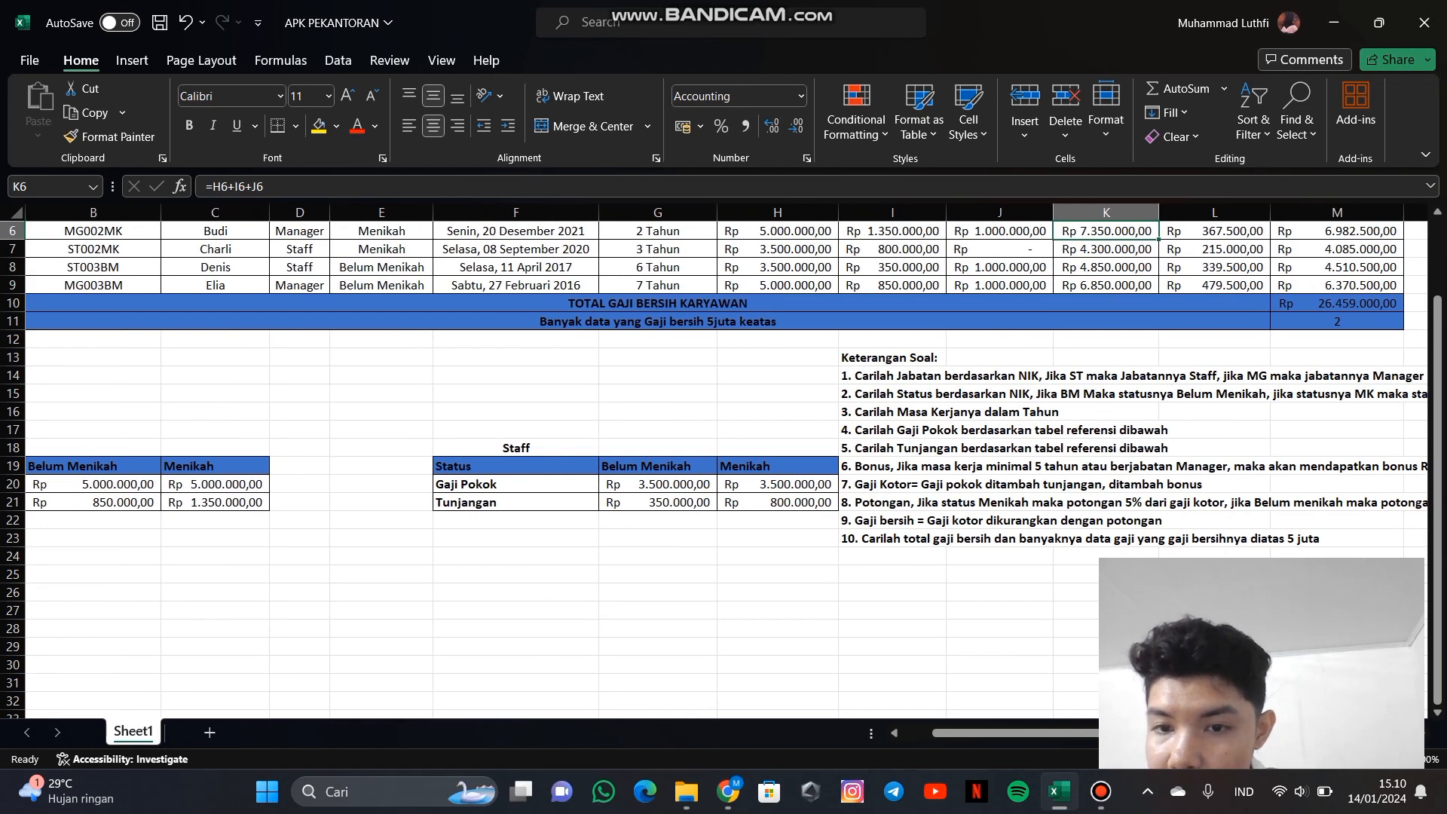
{"action": "scroll", "coordinate": [715, 461], "scroll_direction": "right", "scroll_amount": 3}
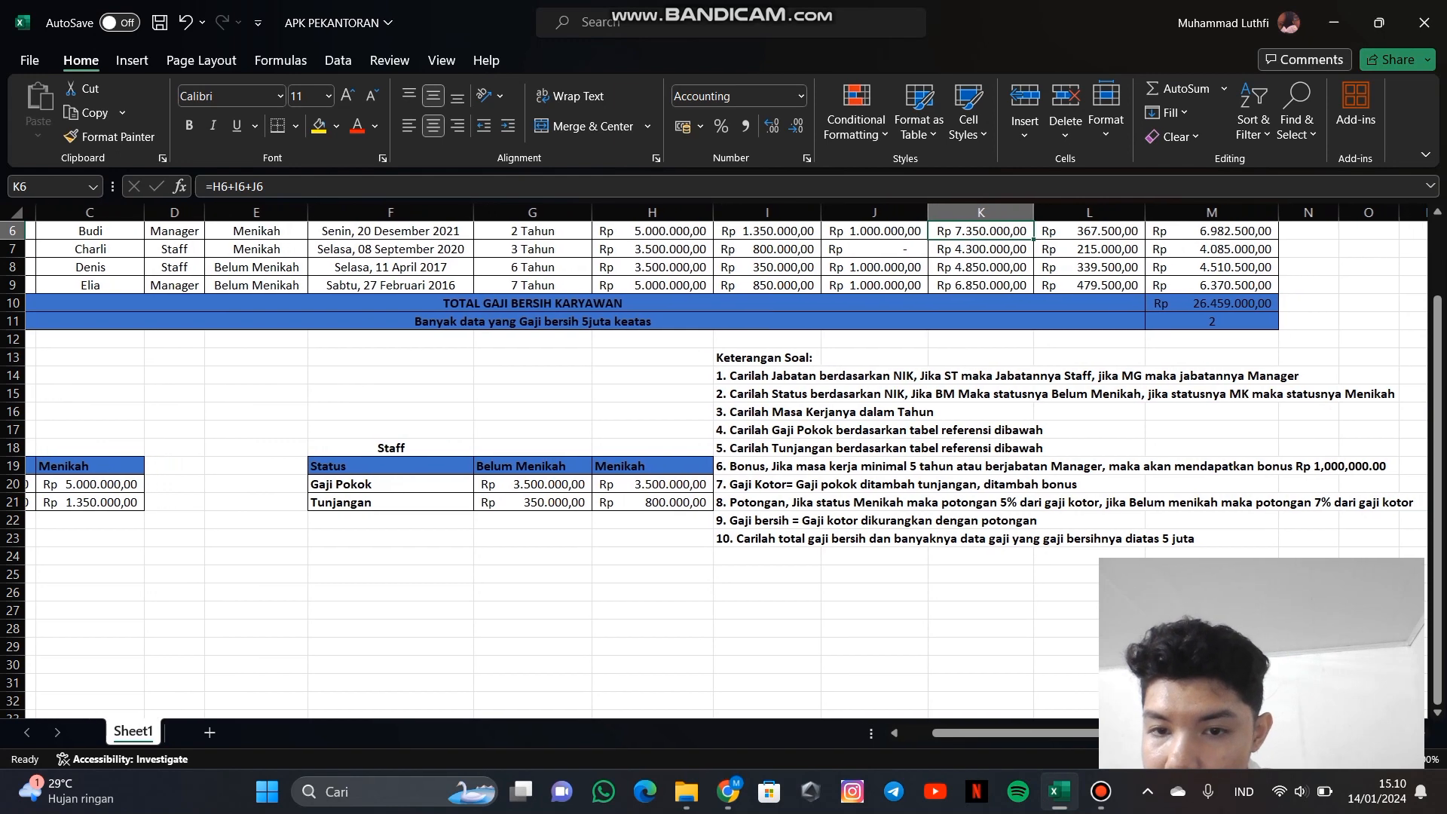
{"action": "scroll", "coordinate": [723, 461], "scroll_direction": "right", "scroll_amount": 1}
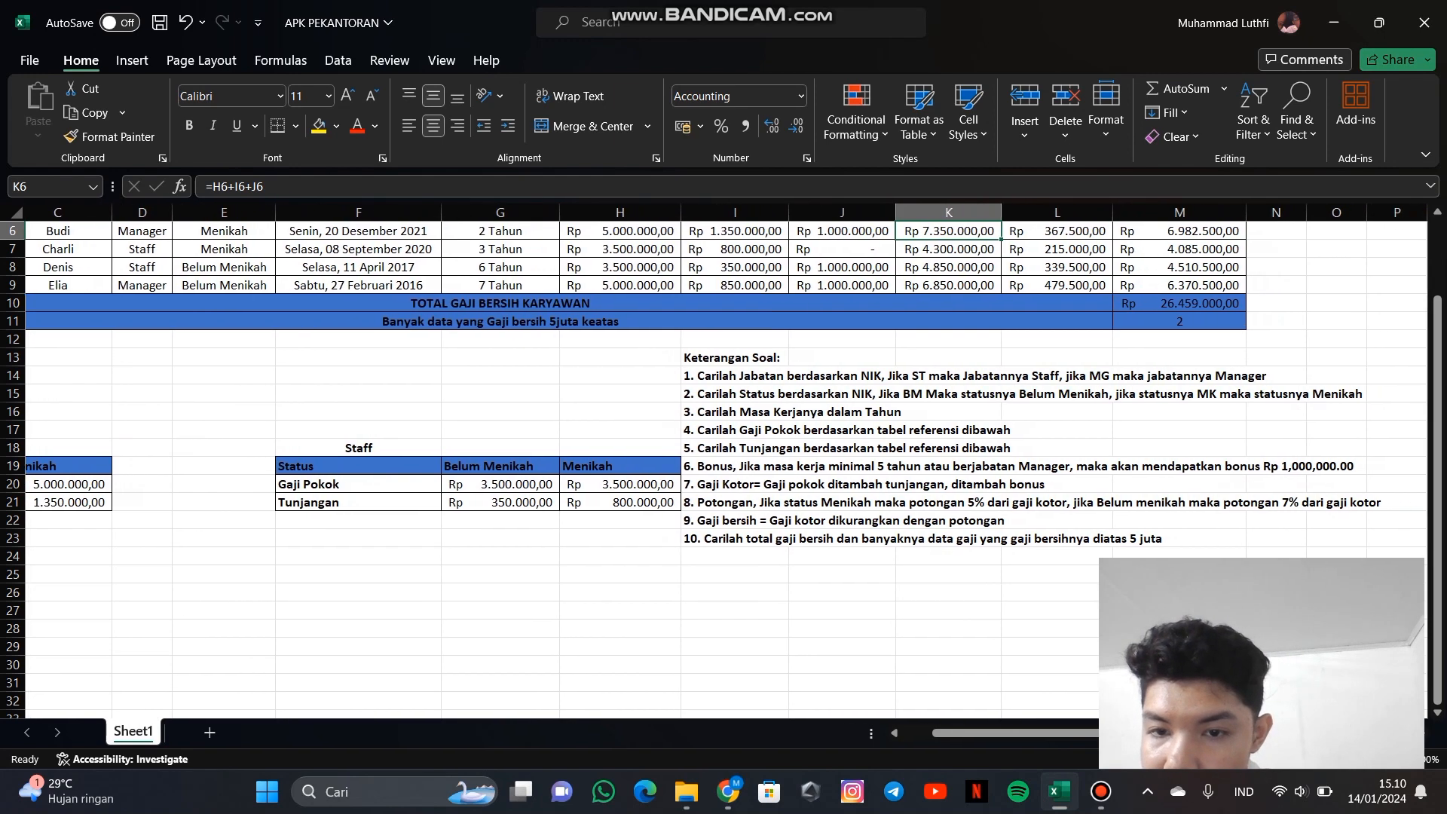
{"action": "scroll", "coordinate": [722, 460], "scroll_direction": "left", "scroll_amount": 1}
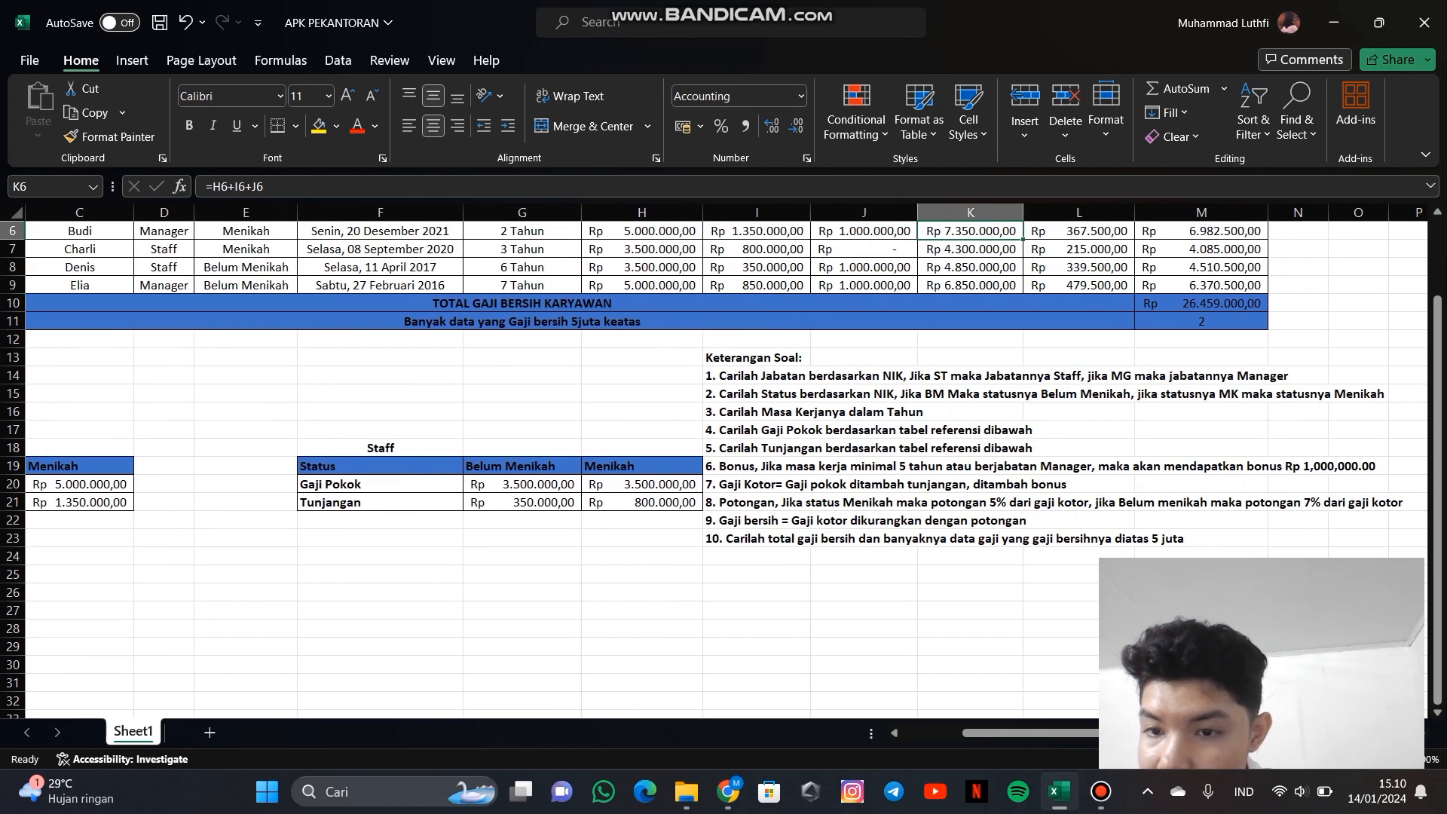
{"action": "scroll", "coordinate": [722, 467], "scroll_direction": "up", "scroll_amount": 2}
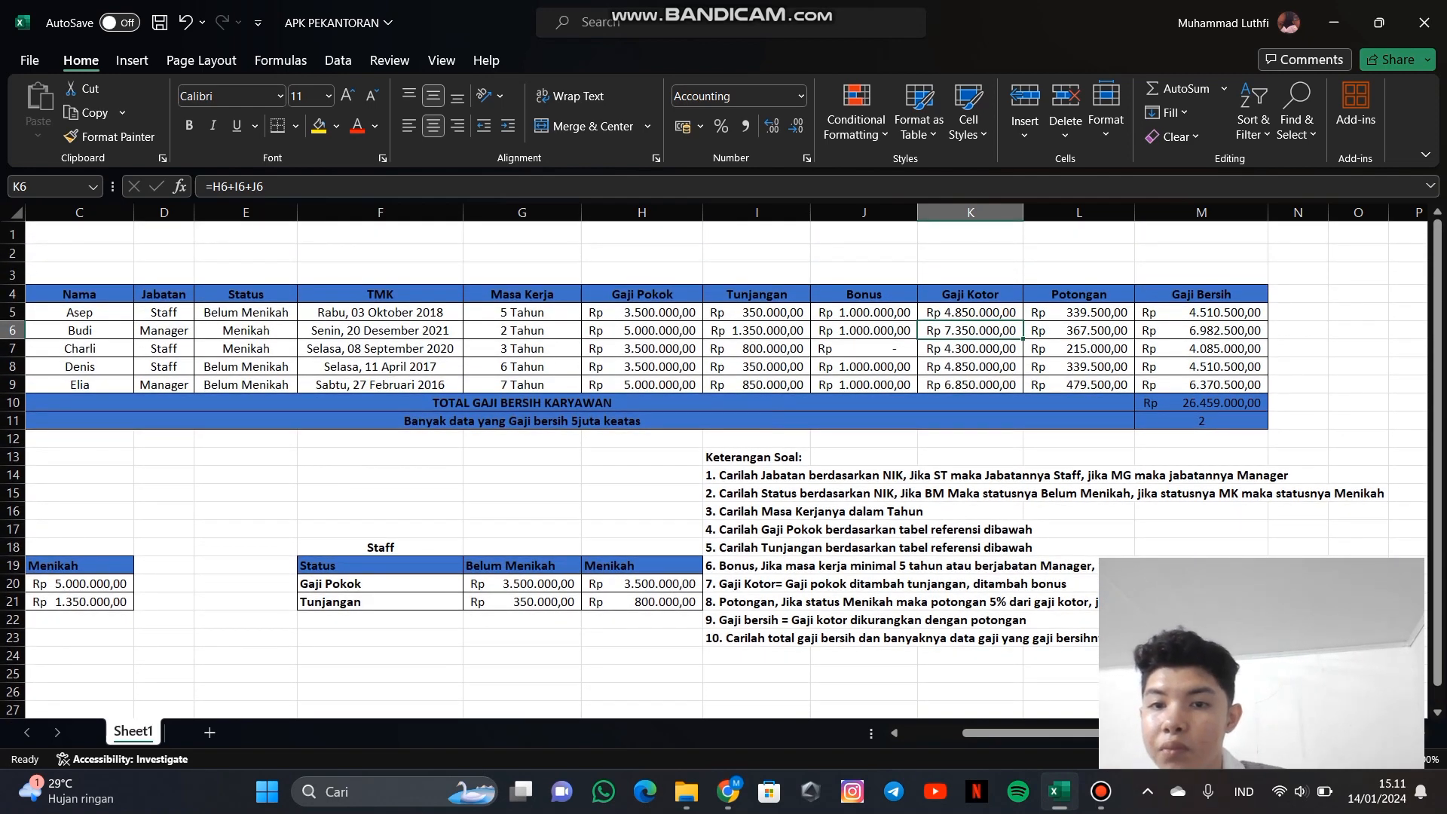
{"action": "left_click", "coordinate": [1079, 312]}
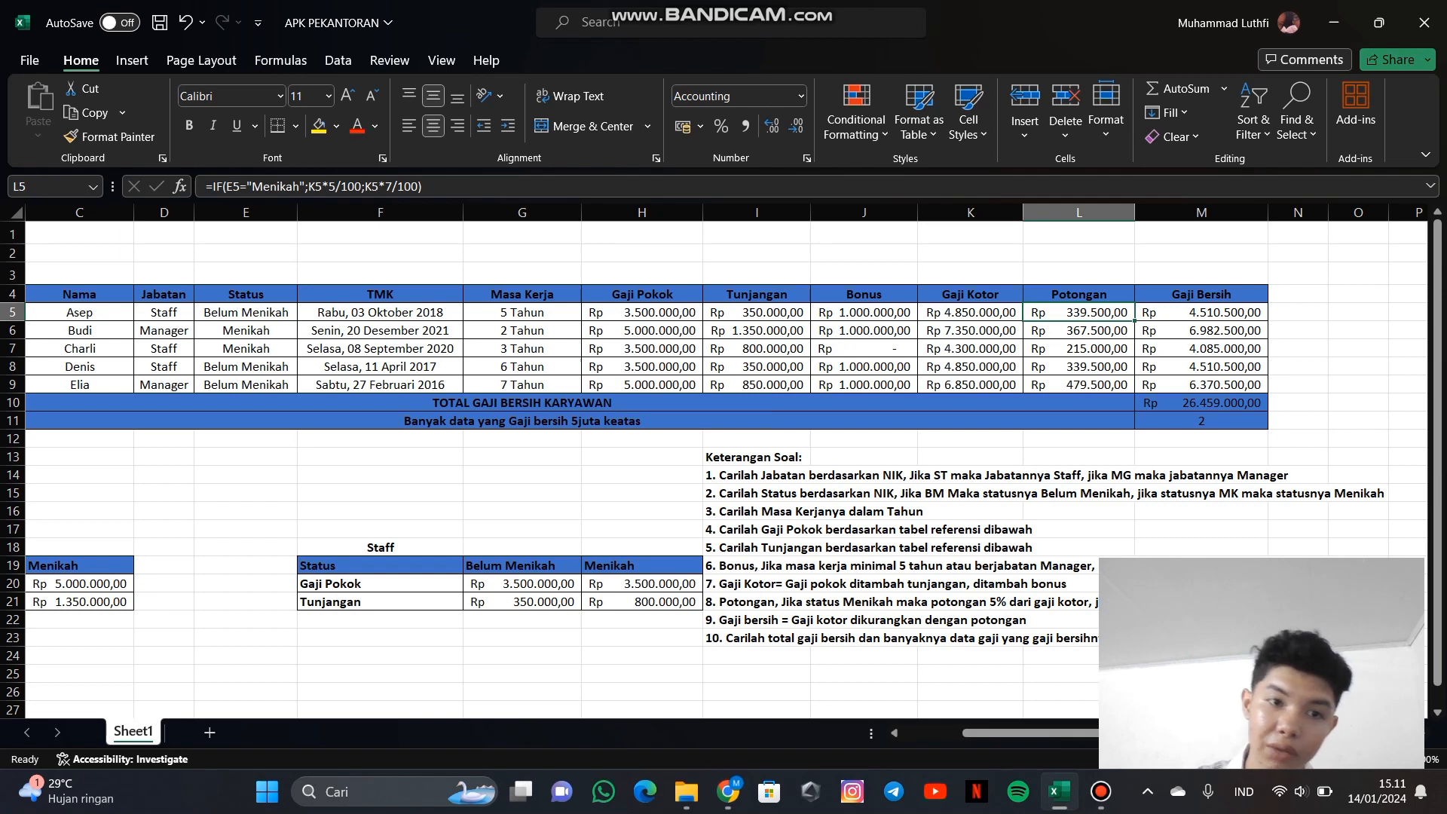
{"action": "key", "text": "F2"}
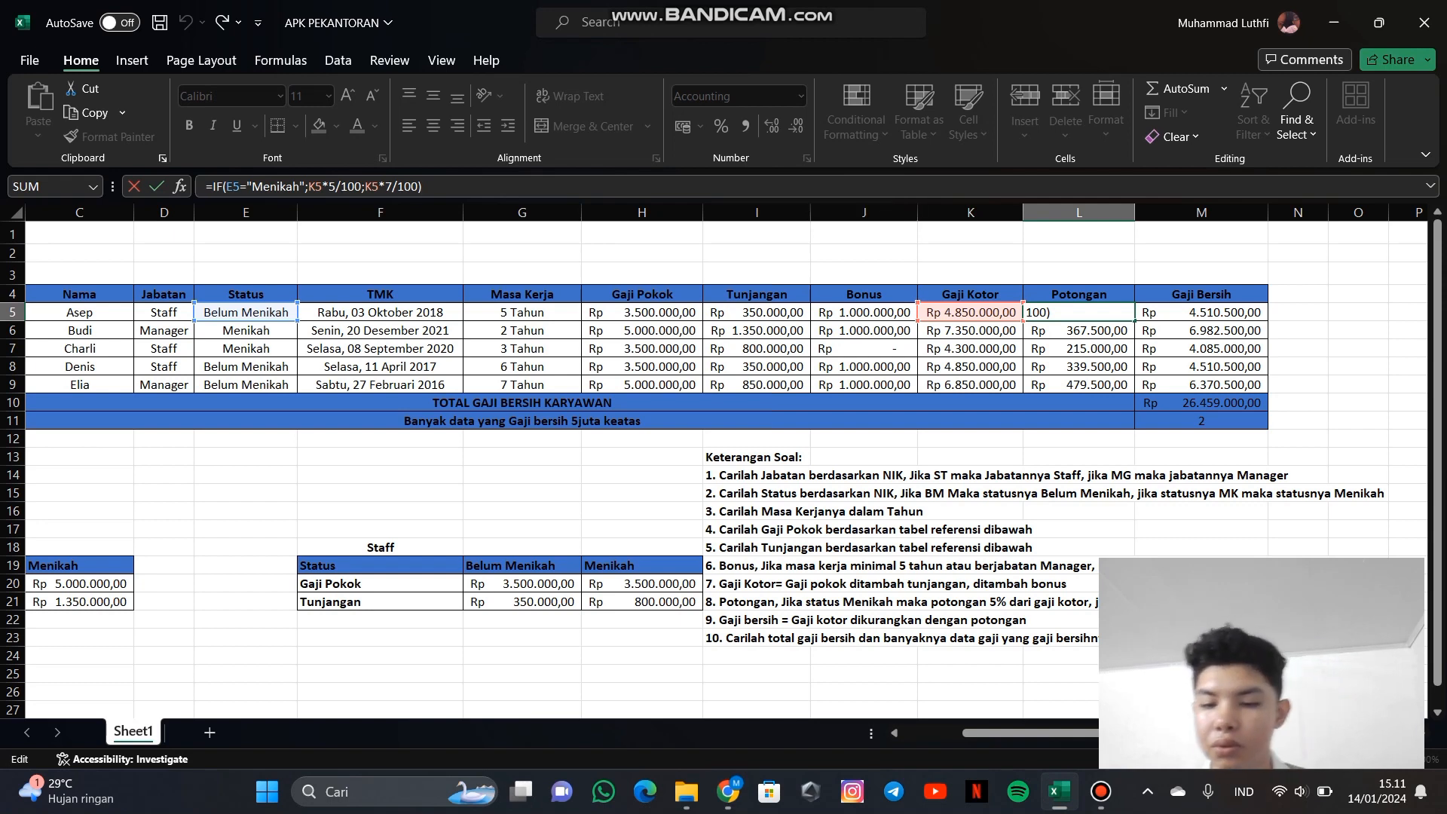
{"action": "key", "text": "Return"}
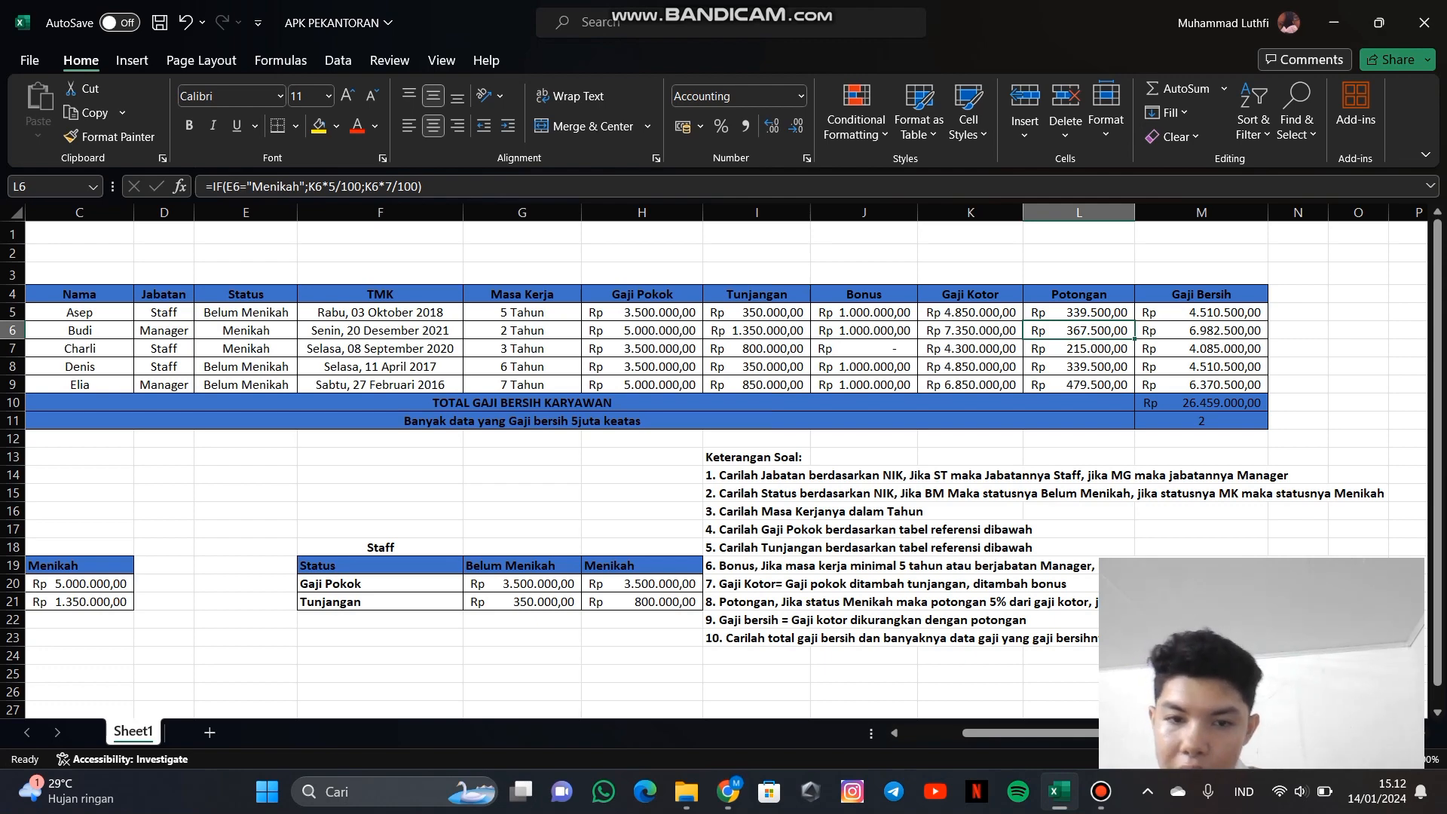
Read the Gaji Bersih instruction, number 9, and inspect the formula in M5 with its referenced Gaji Kotor and Potongan cells
{"action": "scroll", "coordinate": [714, 467], "scroll_direction": "down", "scroll_amount": 2}
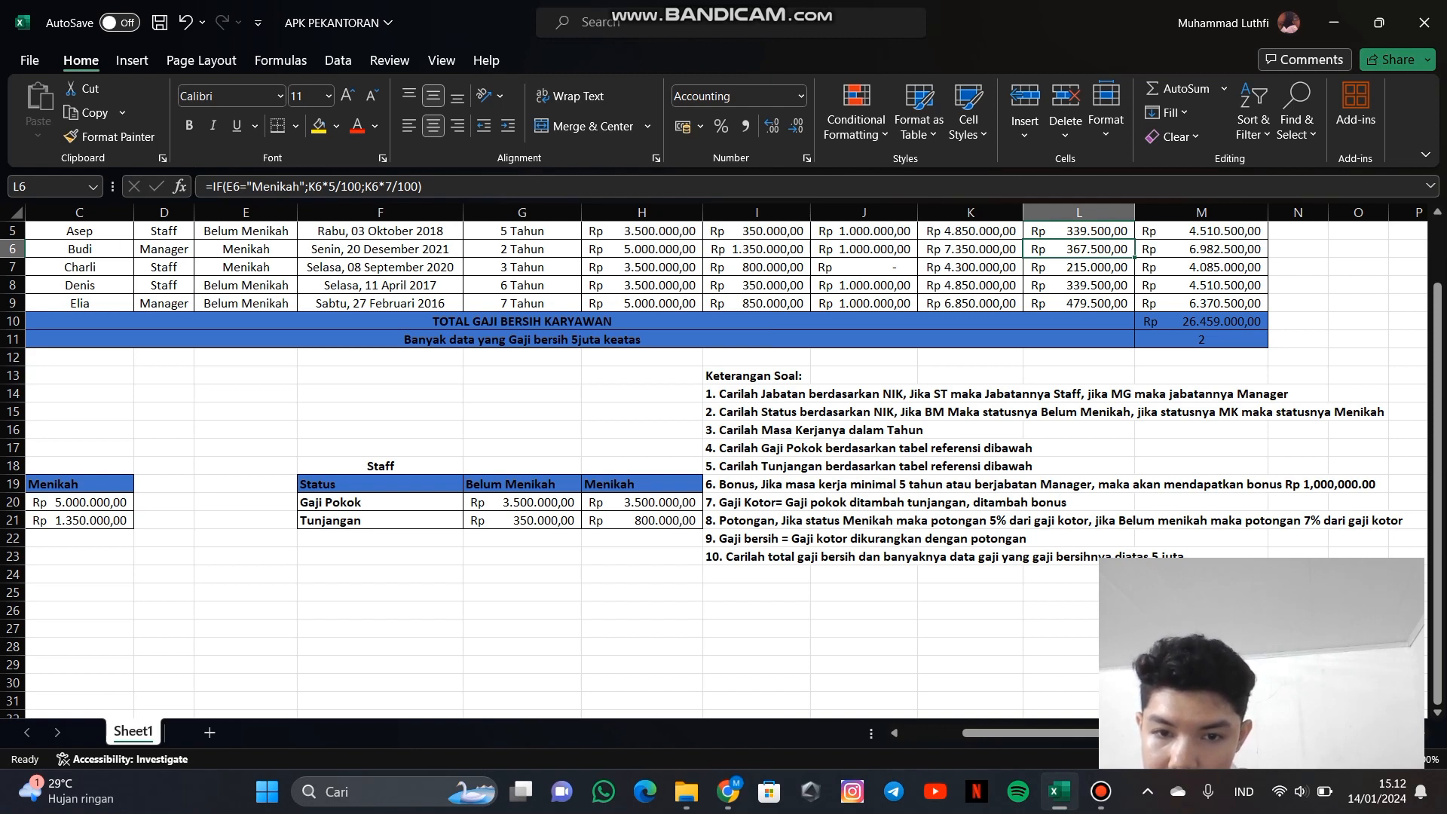
{"action": "scroll", "coordinate": [714, 466], "scroll_direction": "up", "scroll_amount": 2}
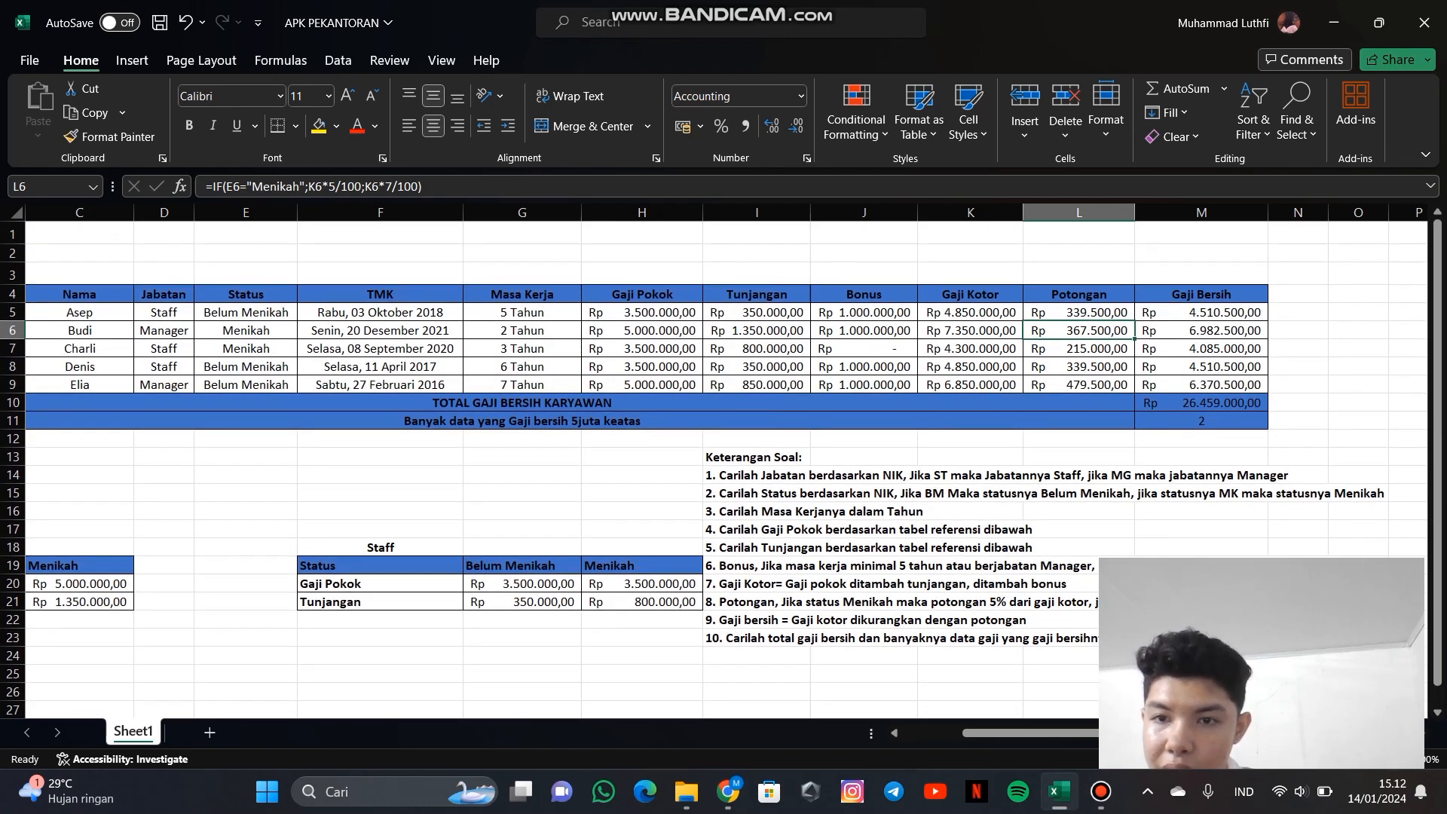
{"action": "left_click", "coordinate": [1202, 313]}
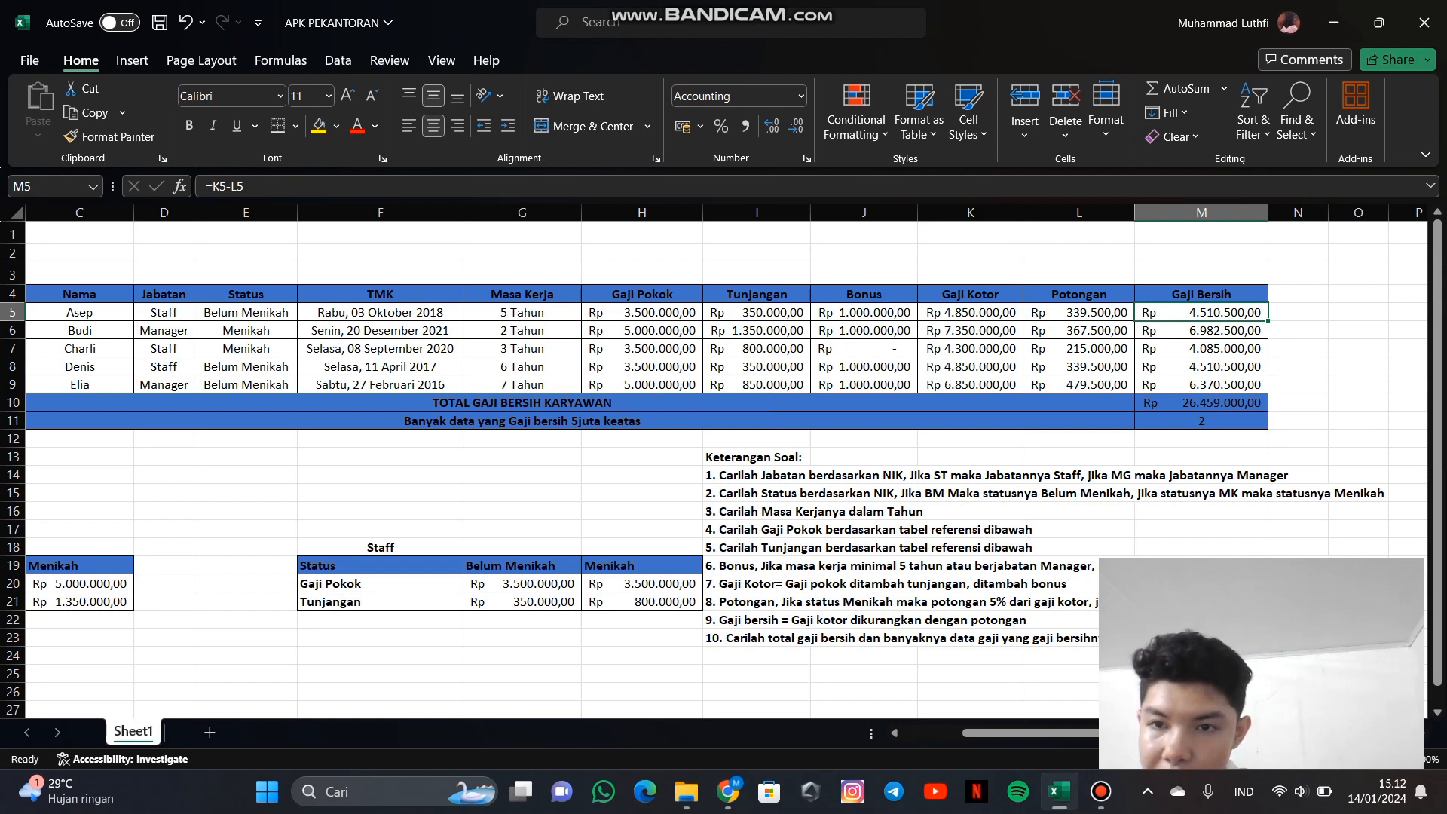
{"action": "scroll", "coordinate": [724, 468], "scroll_direction": "down", "scroll_amount": 2}
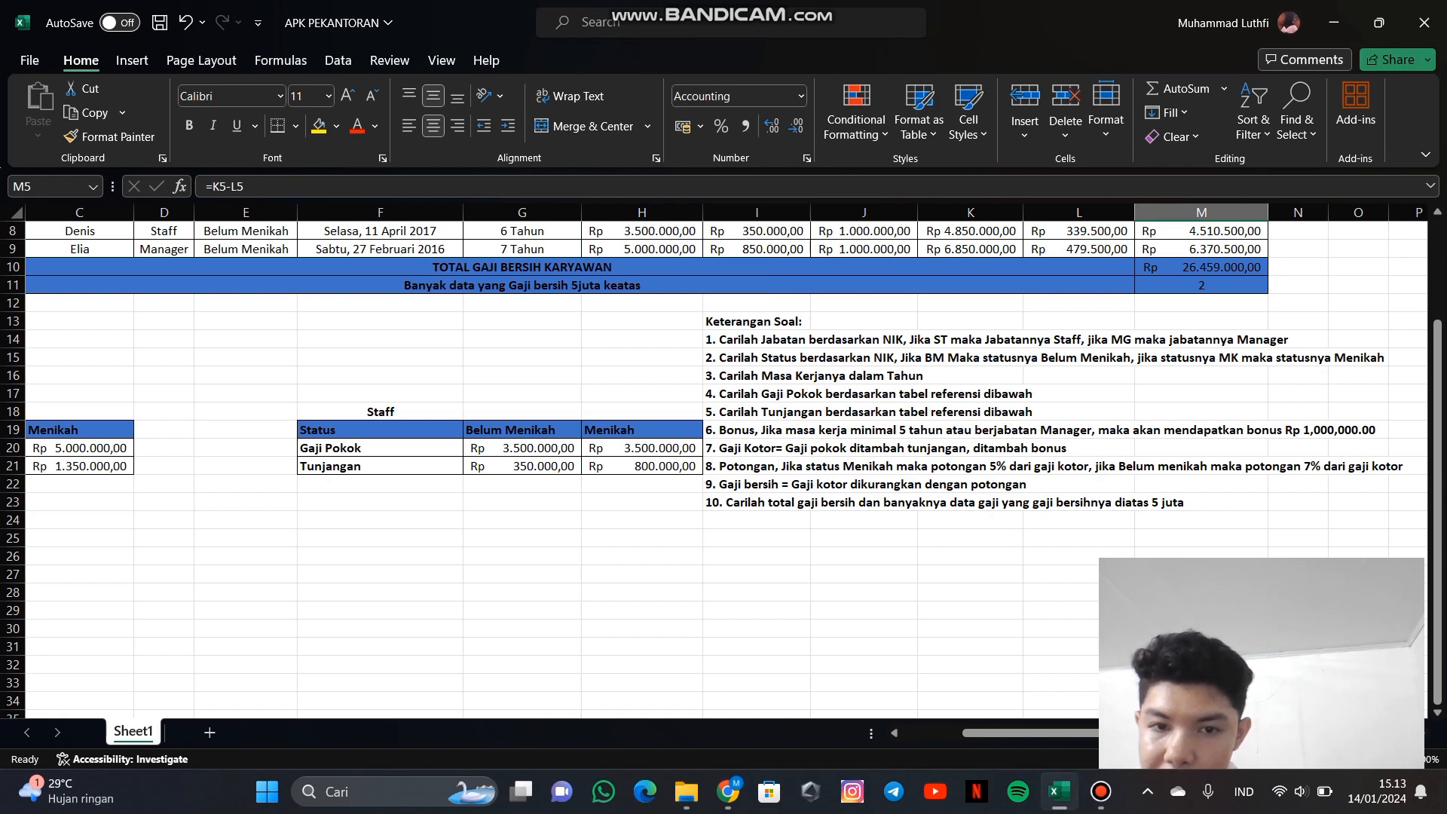
{"action": "scroll", "coordinate": [724, 467], "scroll_direction": "up", "scroll_amount": 3}
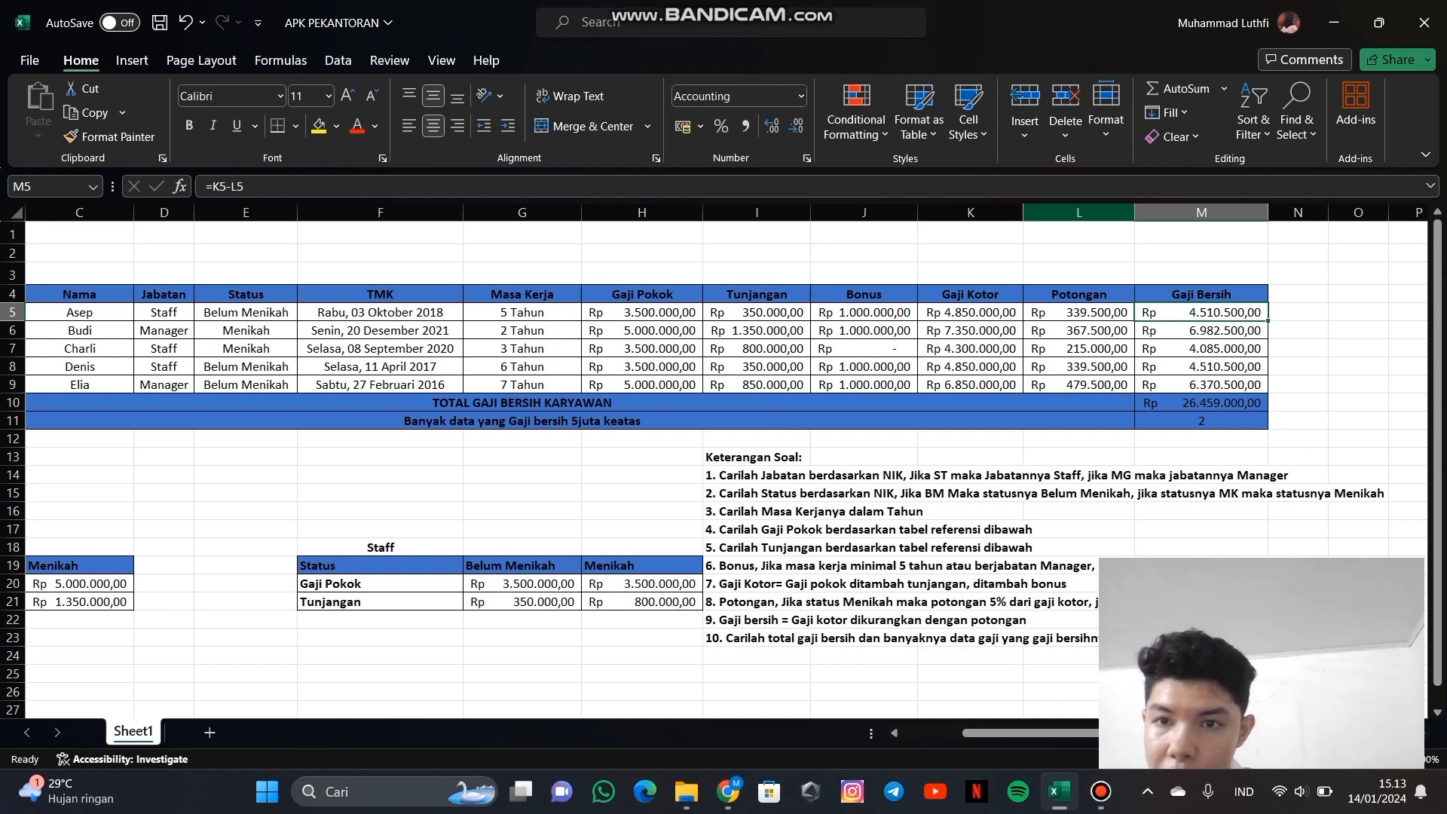
{"action": "left_click", "coordinate": [1108, 187]}
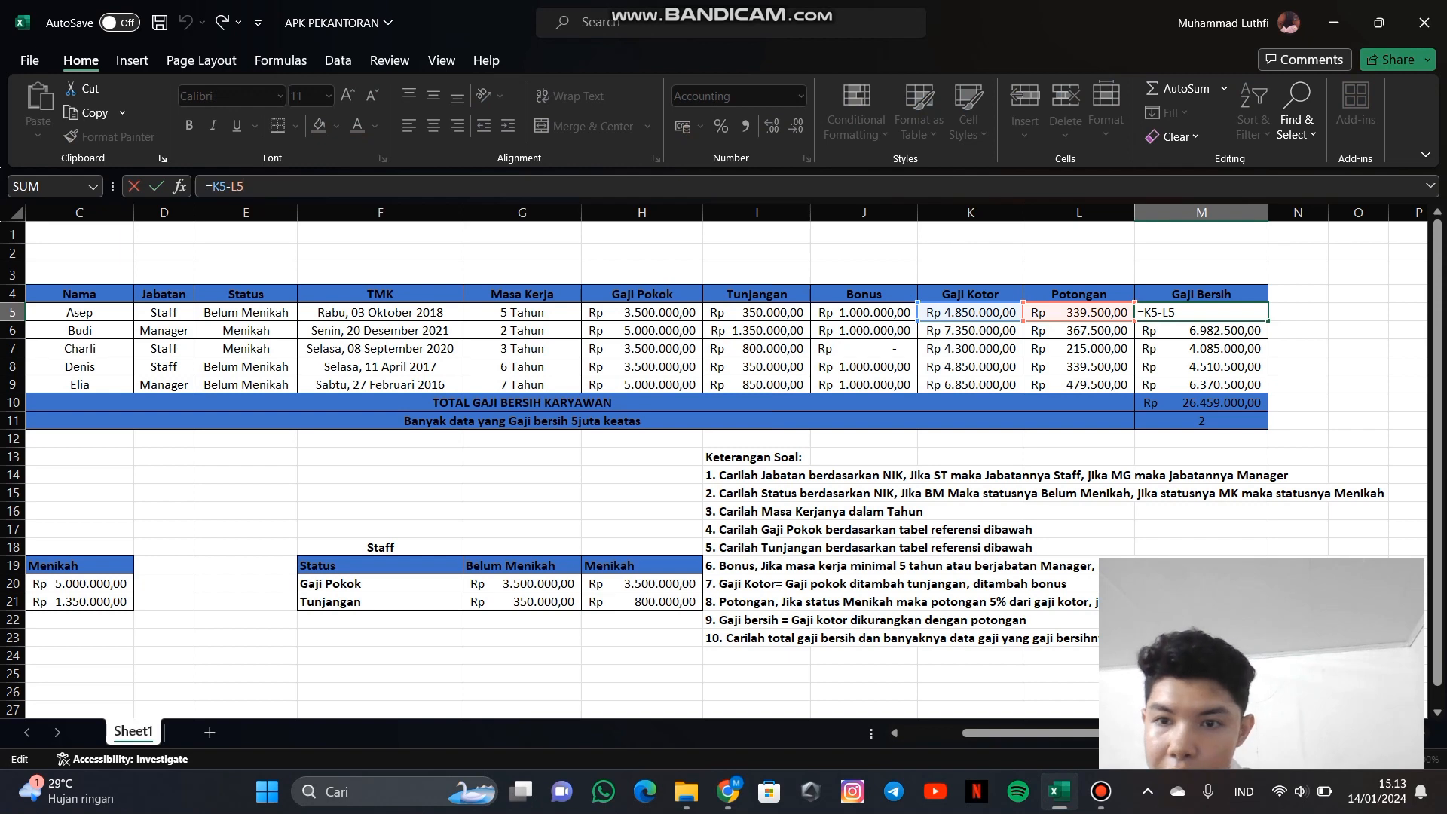
Inspect the TOTAL GAJI BERSIH KARYAWAN formula in M10 together with the Gaji Bersih range it sums
{"action": "left_click", "coordinate": [1203, 403]}
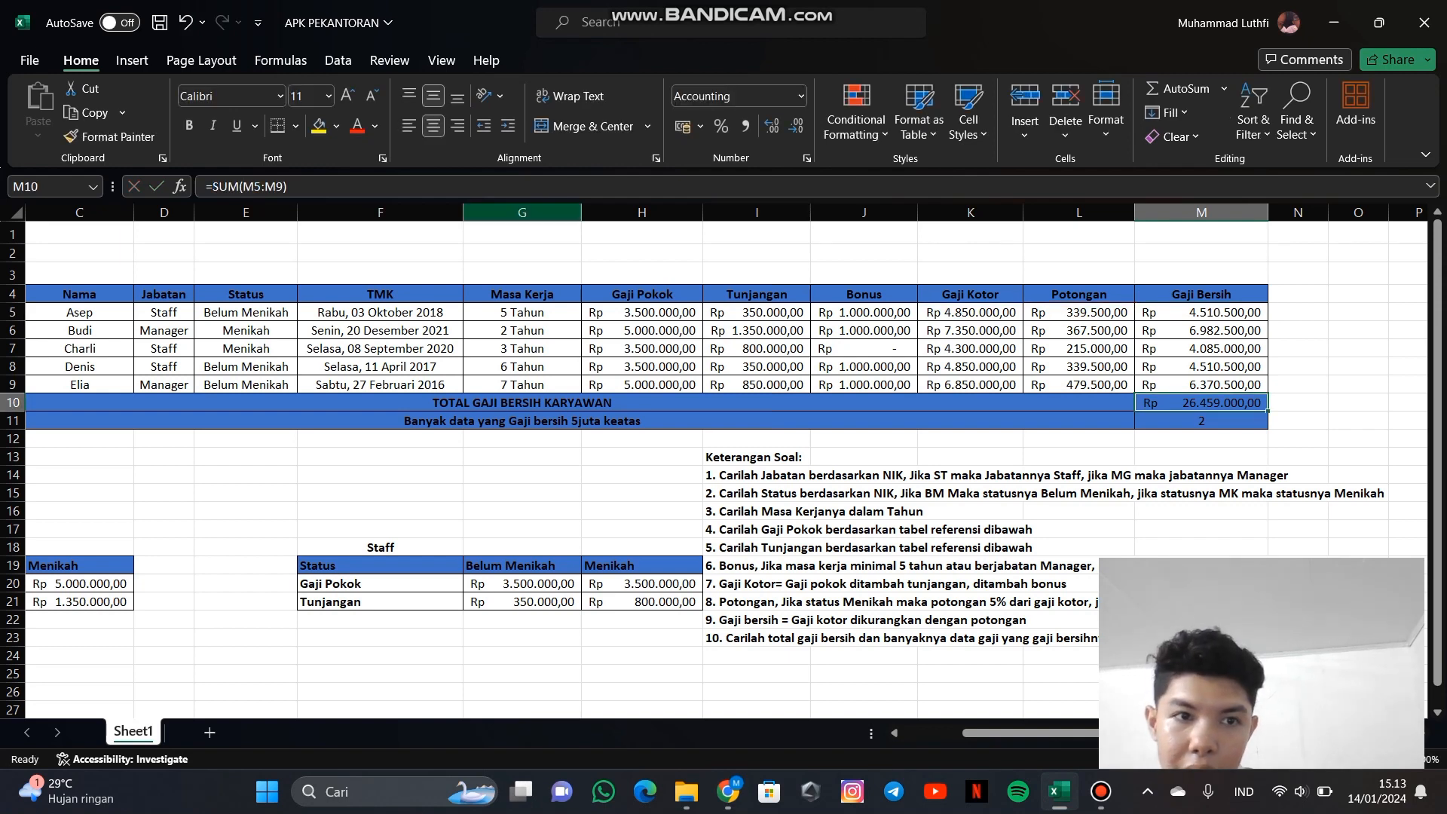
{"action": "left_click", "coordinate": [529, 187]}
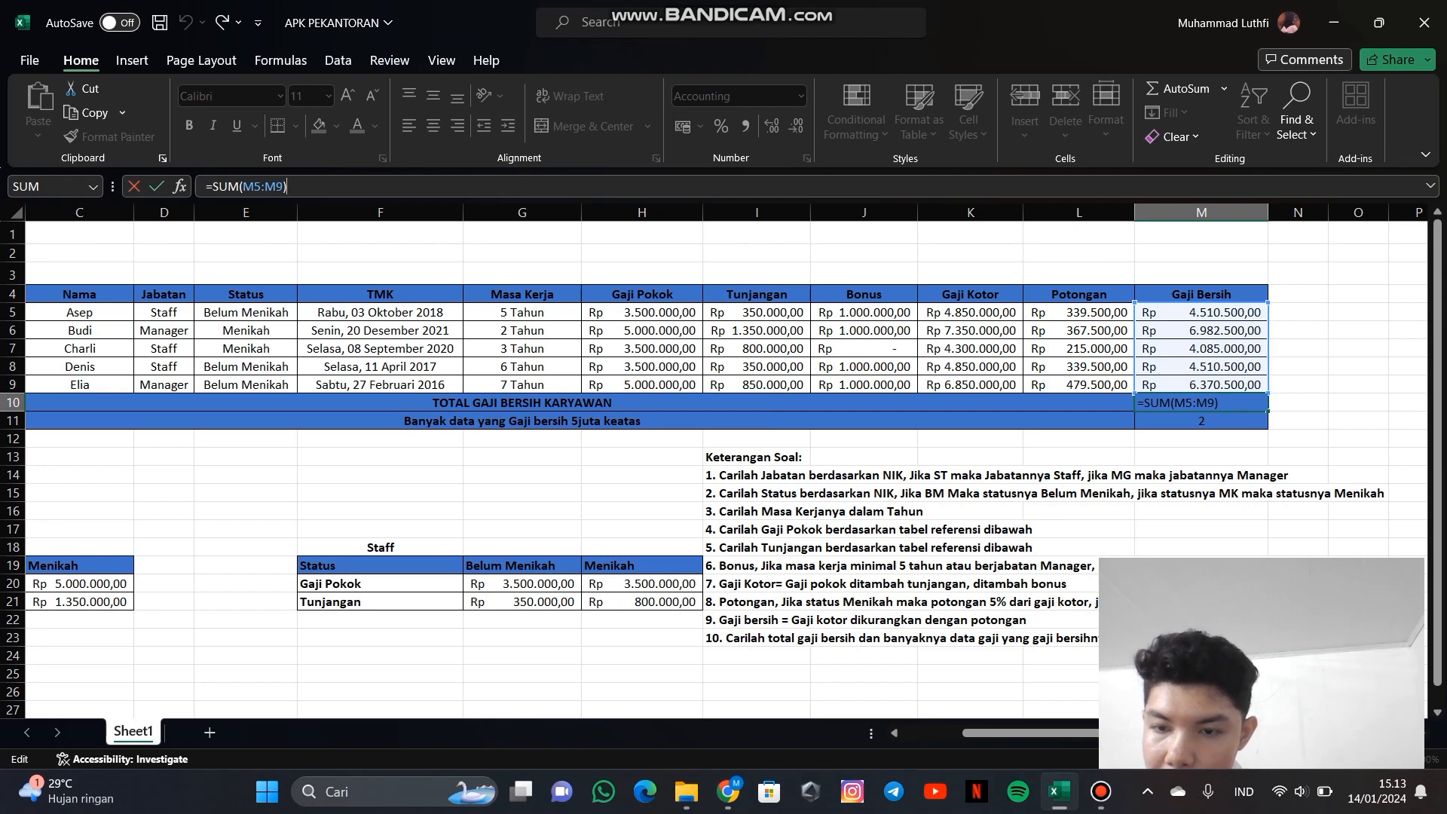
{"action": "key", "text": "Return"}
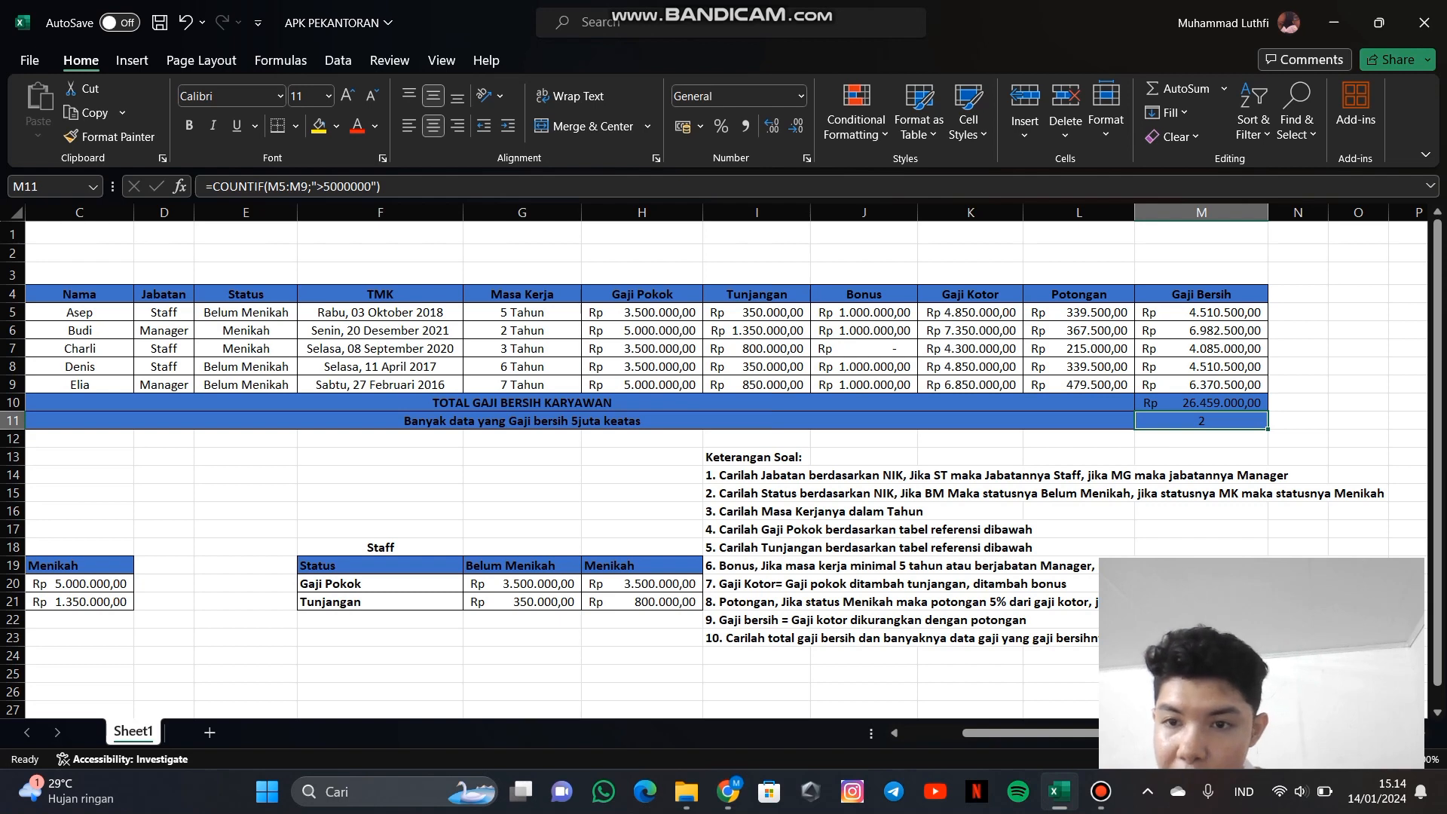
Inspect the COUNTIF formula in M11 for net salaries above 5 million, with its referenced Gaji Bersih range and criterion
{"action": "scroll", "coordinate": [716, 460], "scroll_direction": "left", "scroll_amount": 1}
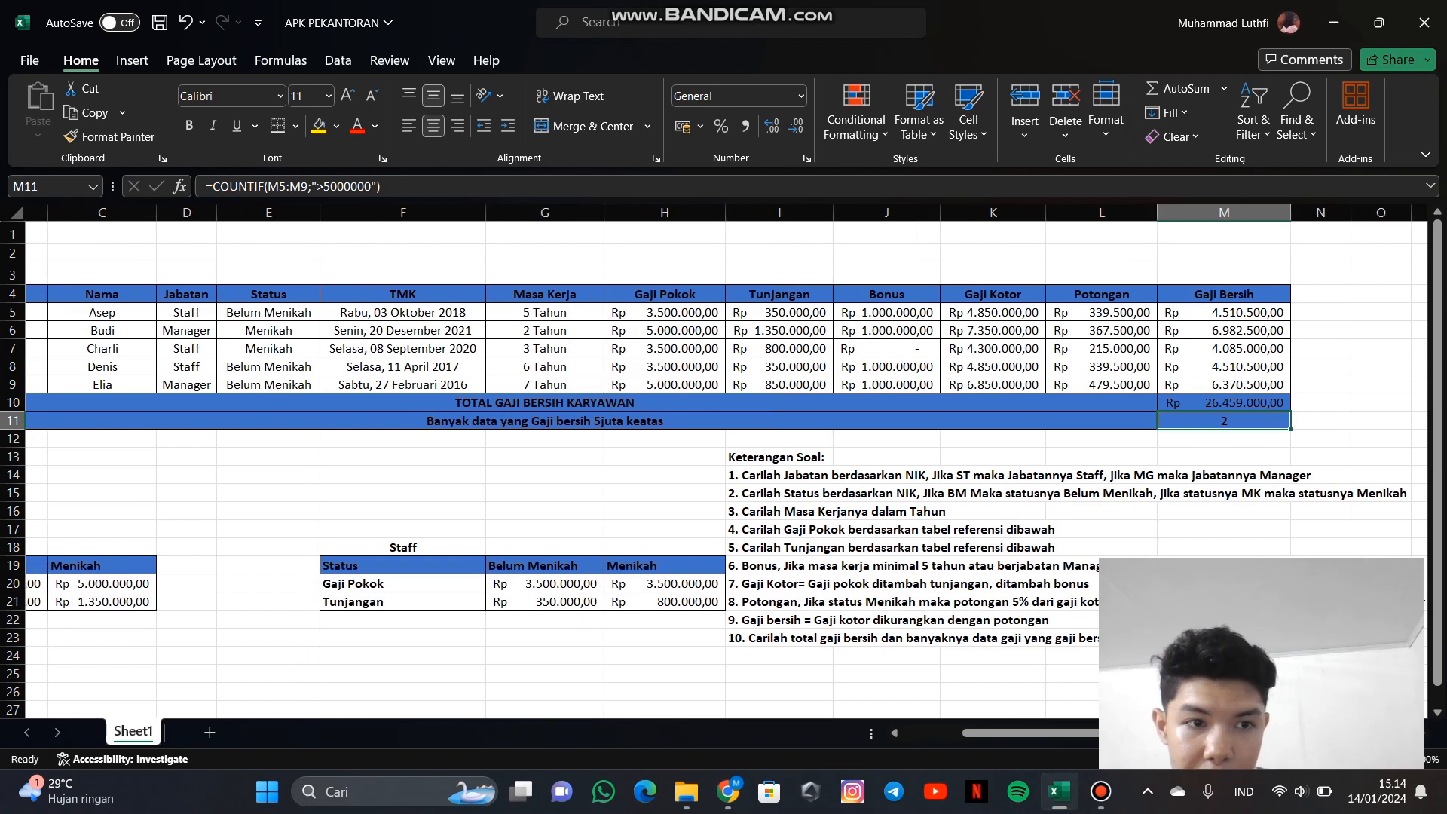
{"action": "scroll", "coordinate": [715, 460], "scroll_direction": "right", "scroll_amount": 1}
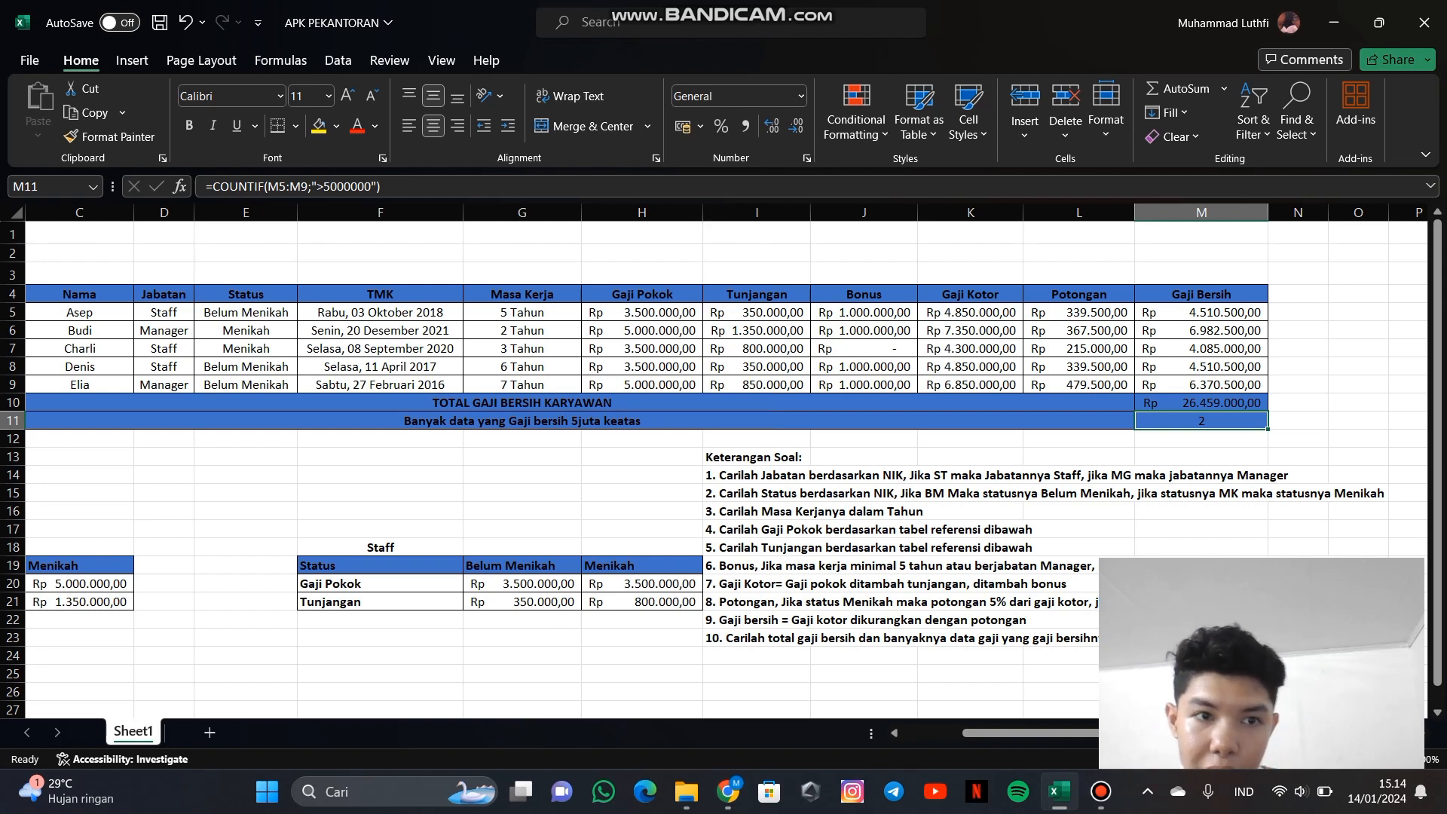
{"action": "left_click", "coordinate": [664, 187]}
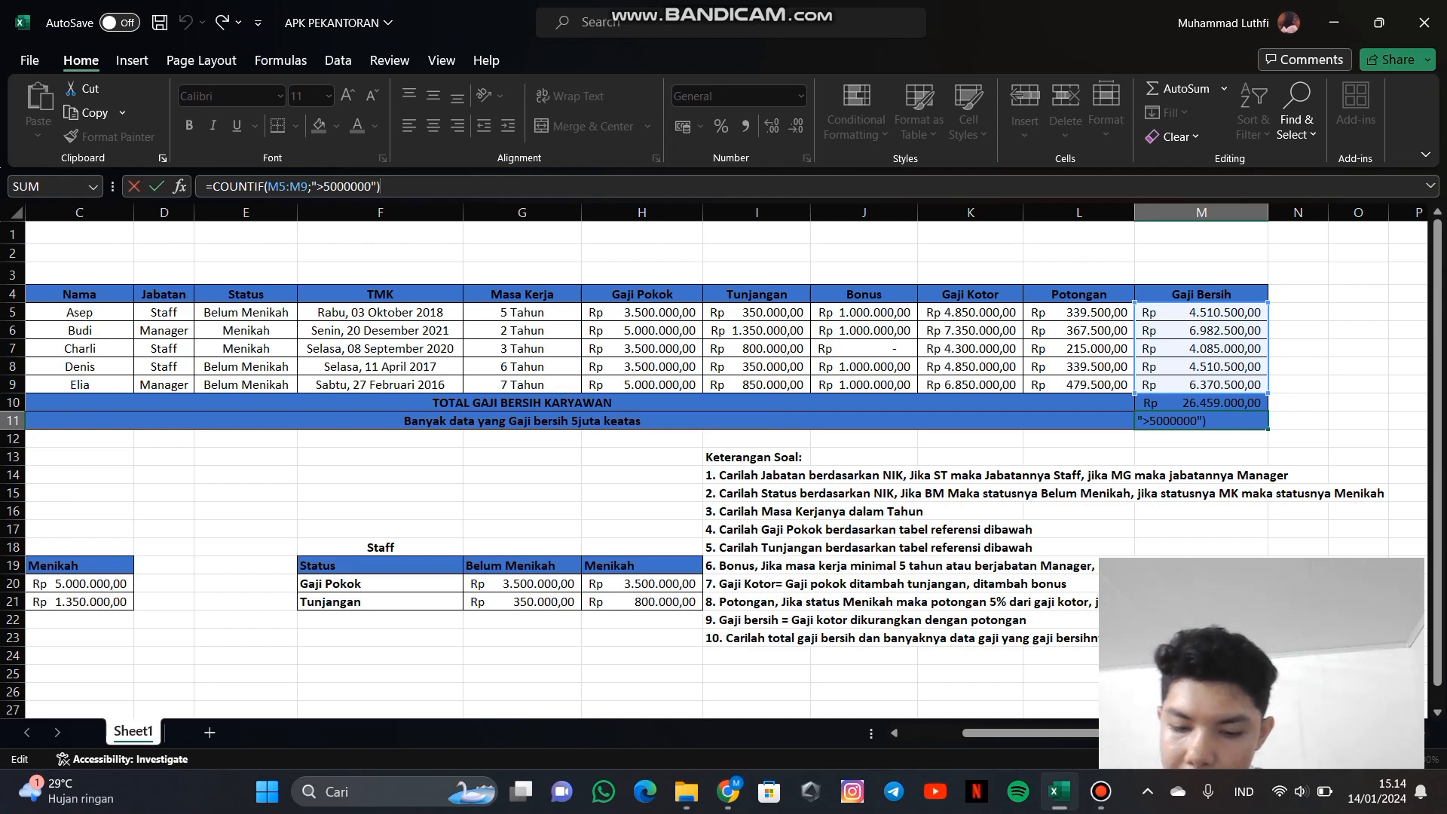
{"action": "key", "text": "Return"}
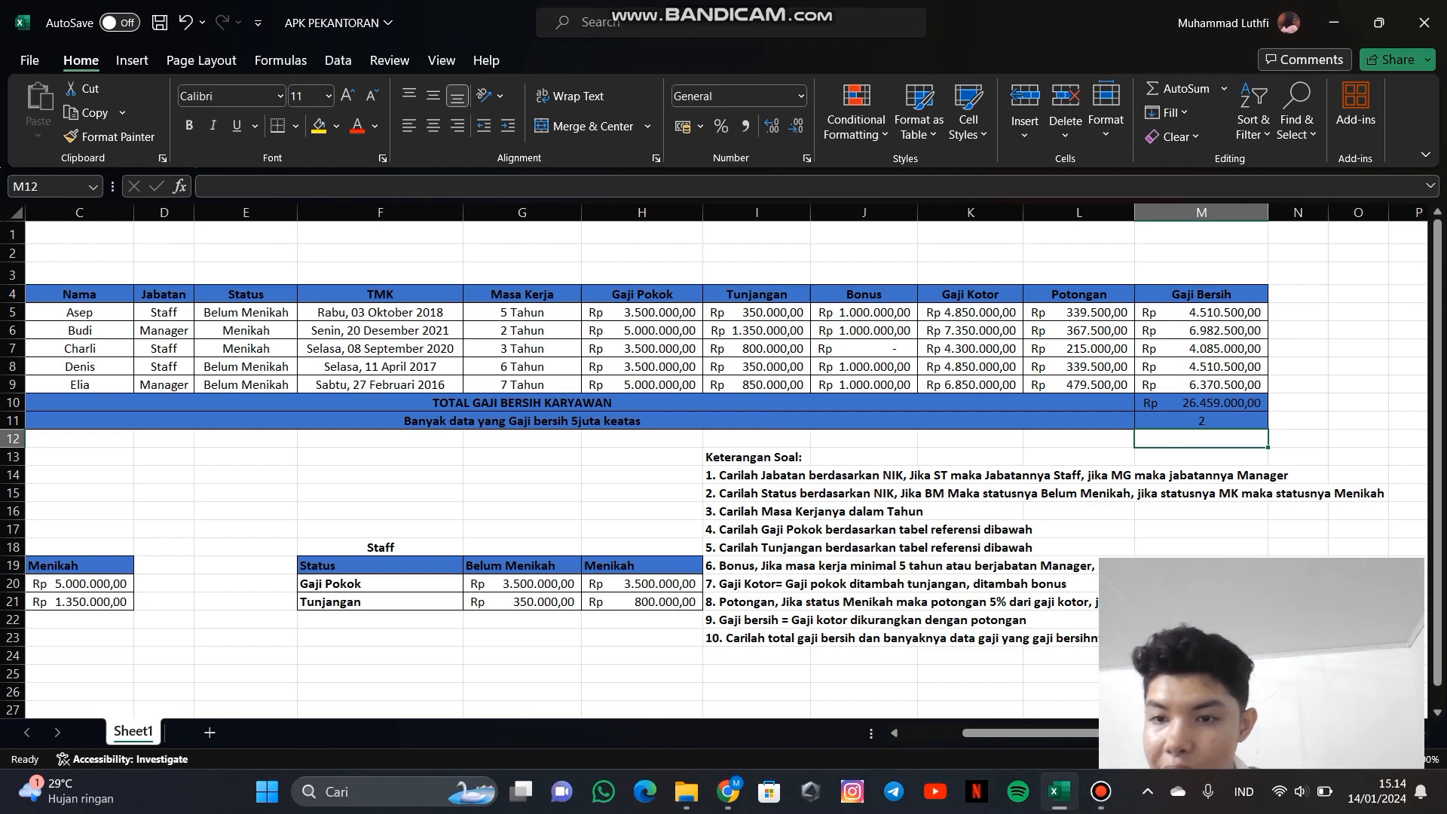
{"action": "left_click", "coordinate": [1298, 403]}
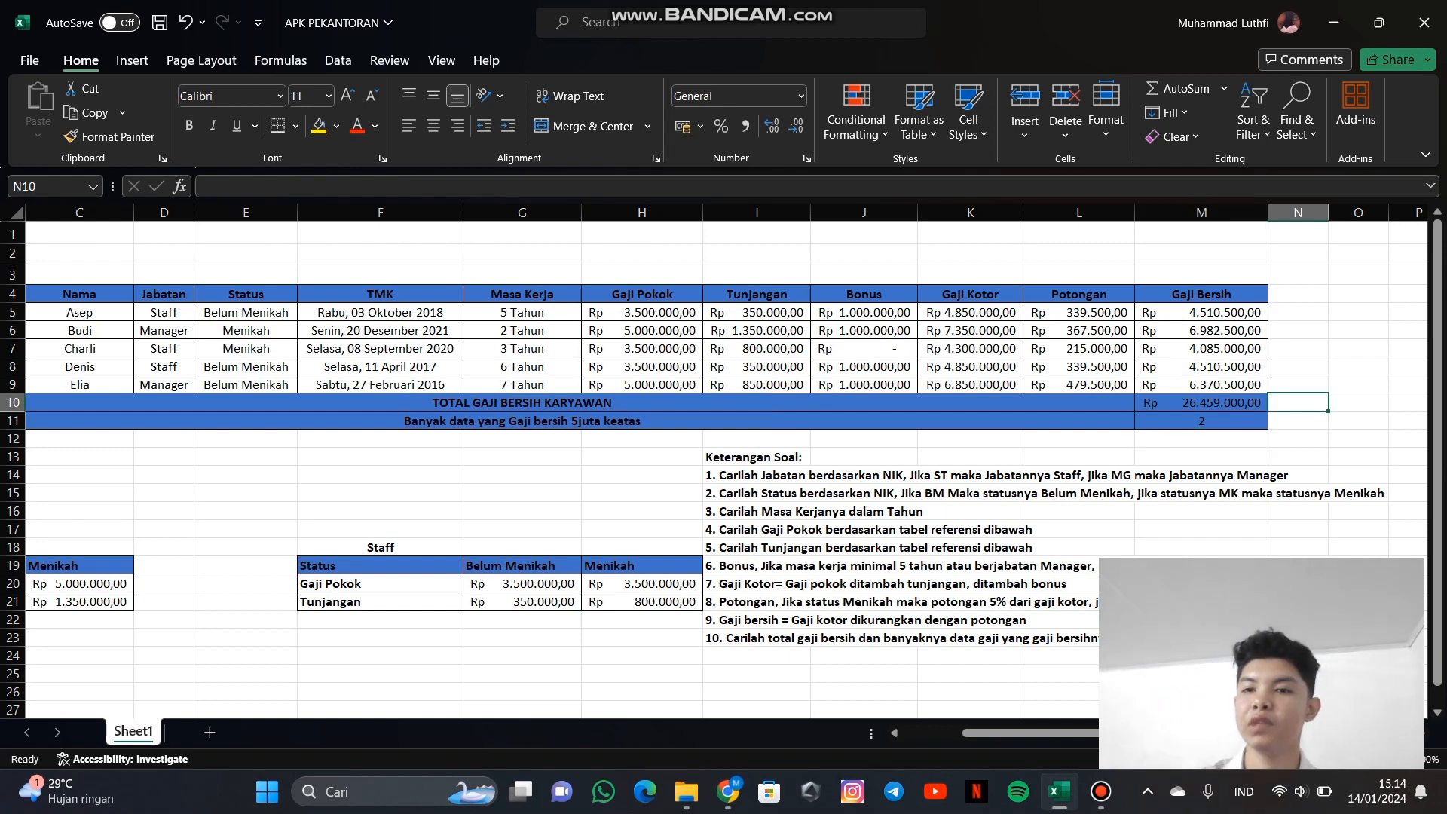